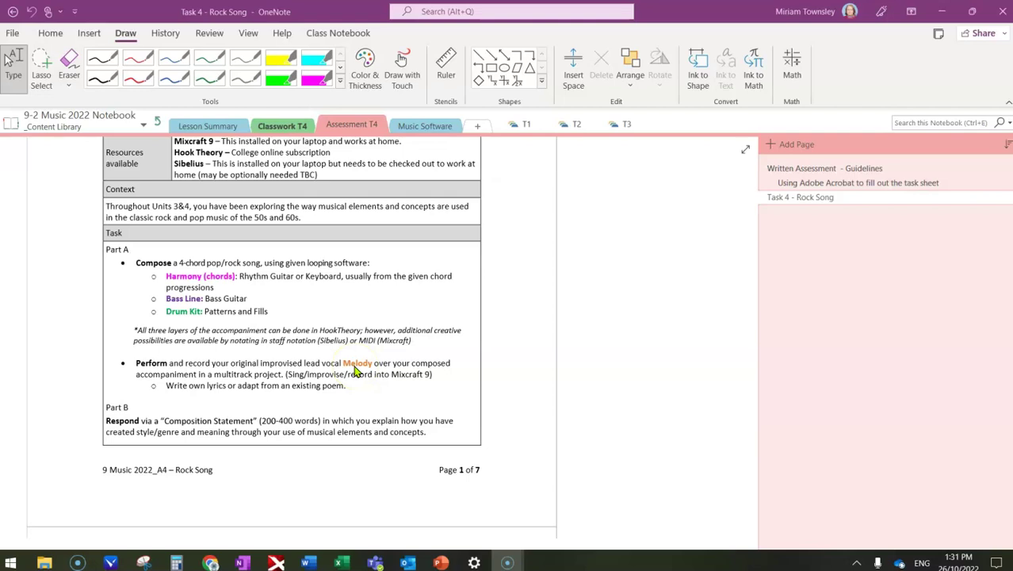
Step: Review the Rock Song task's Part A requirements and the BASS LINE - Sibelius instructions in the Music Software section
scroll(355, 371, up, 2)
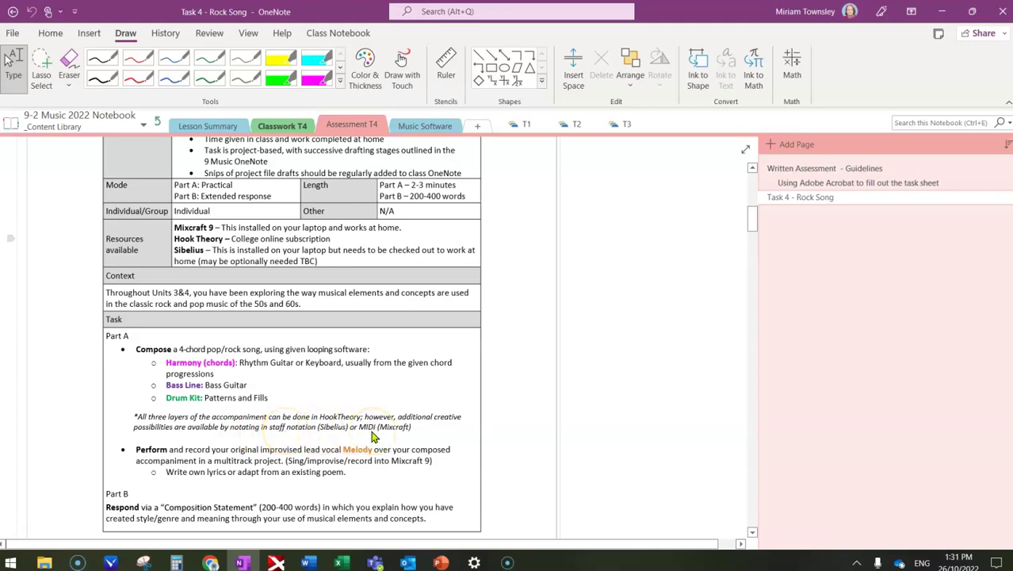
scroll(374, 437, up, 3)
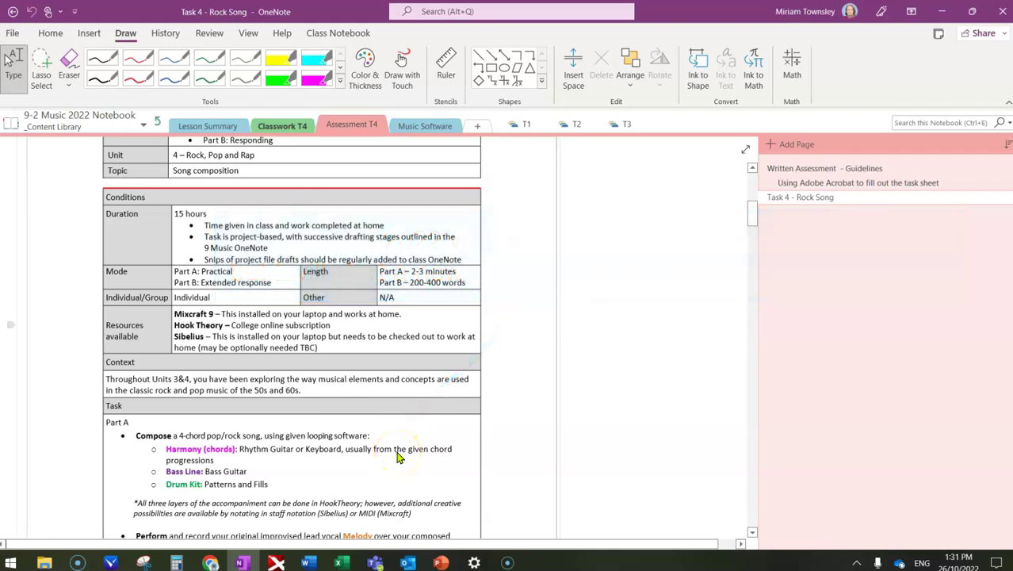
click(417, 126)
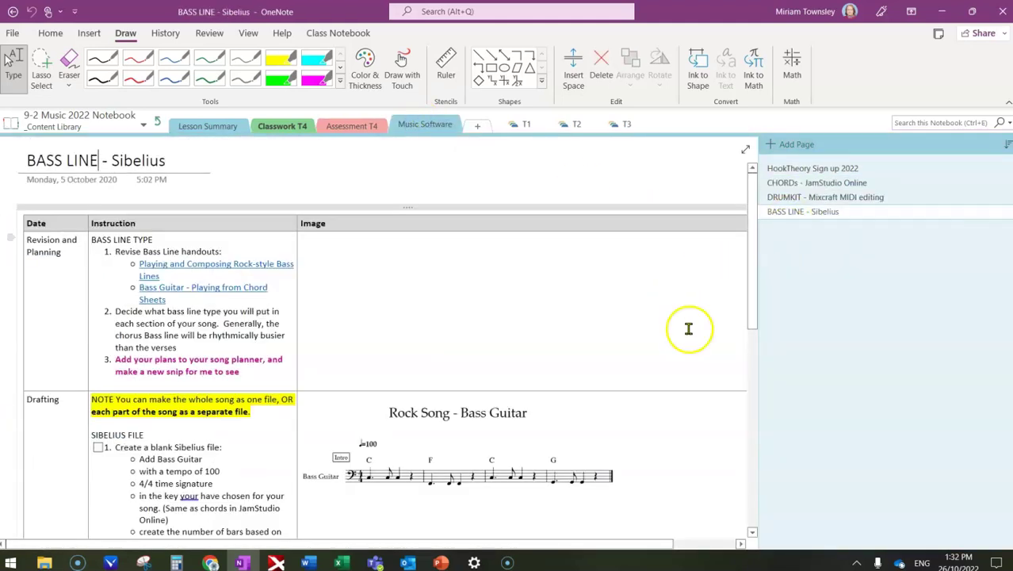
drag(761, 378, 759, 371)
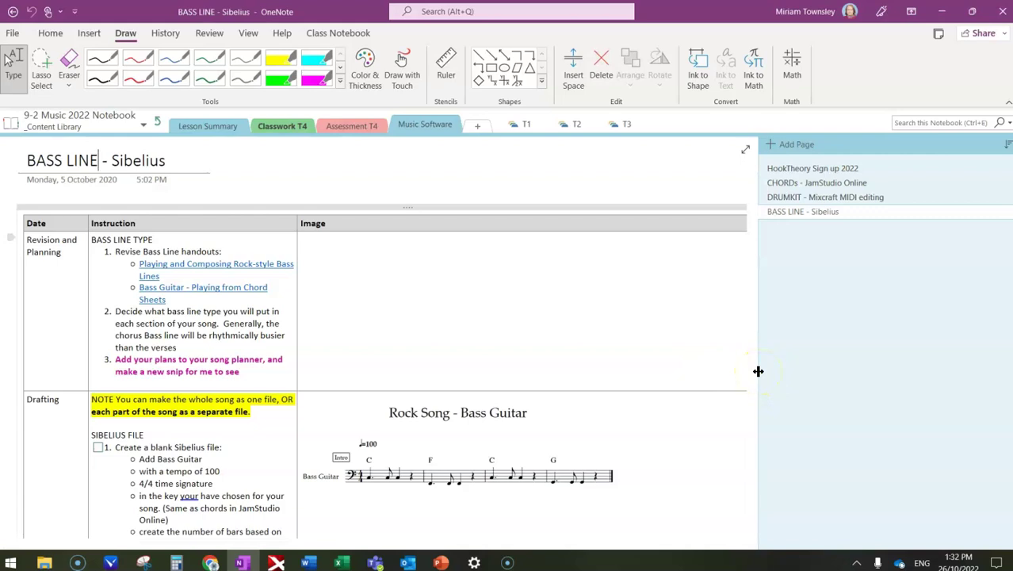
click(757, 370)
click(445, 127)
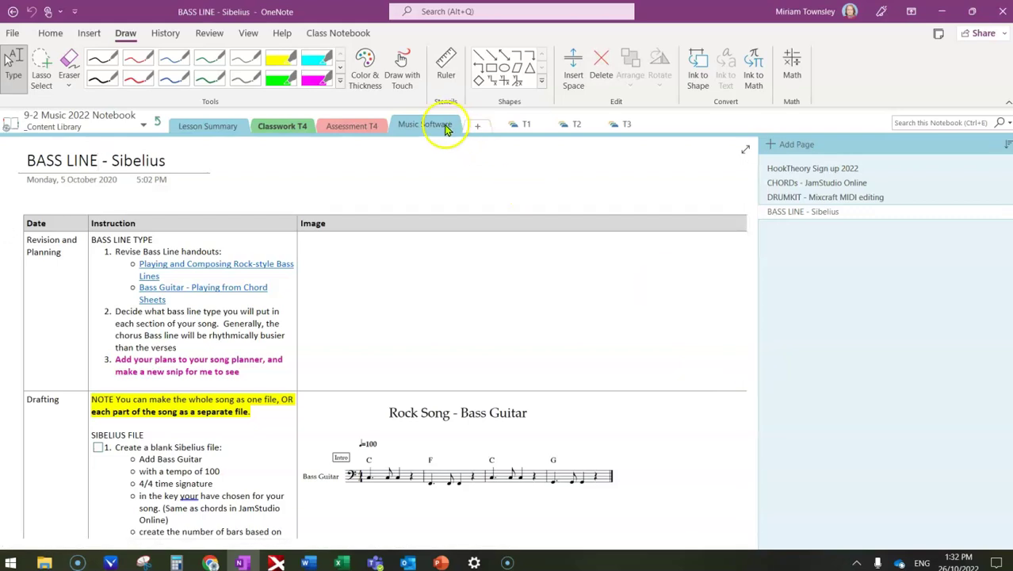
scroll(359, 236, down, 5)
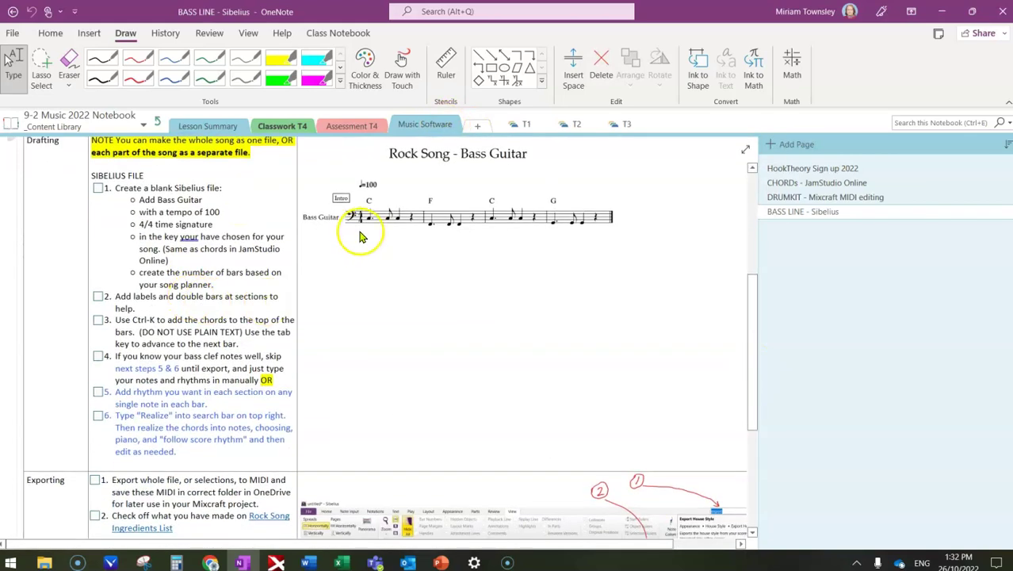
drag(750, 403, 750, 395)
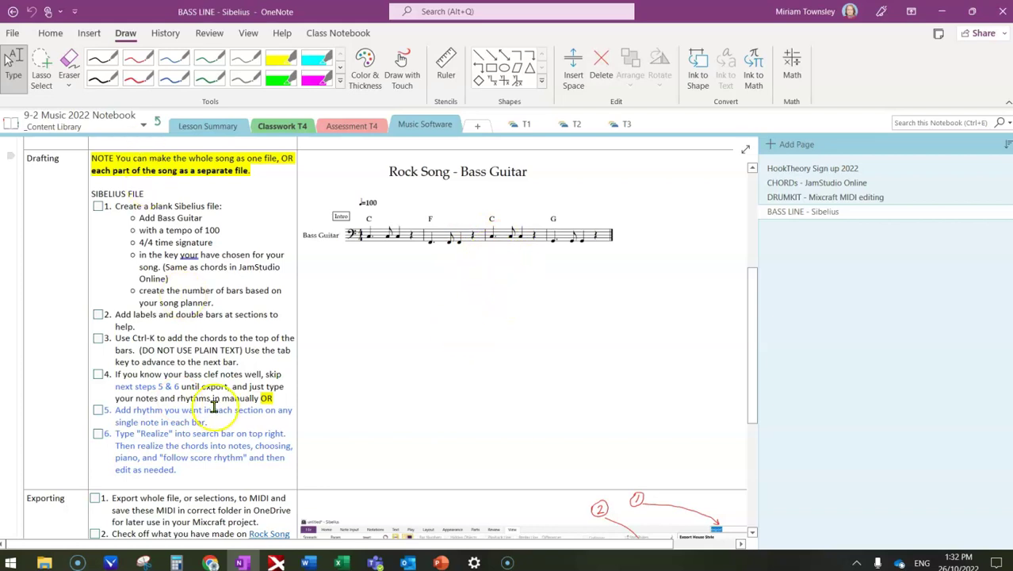
scroll(214, 409, down, 5)
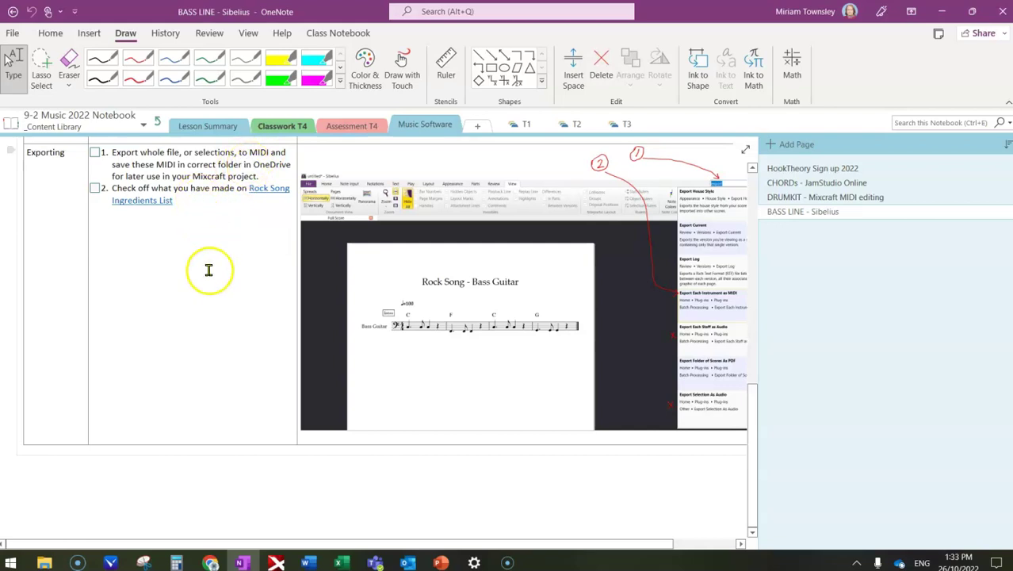
scroll(208, 270, up, 2)
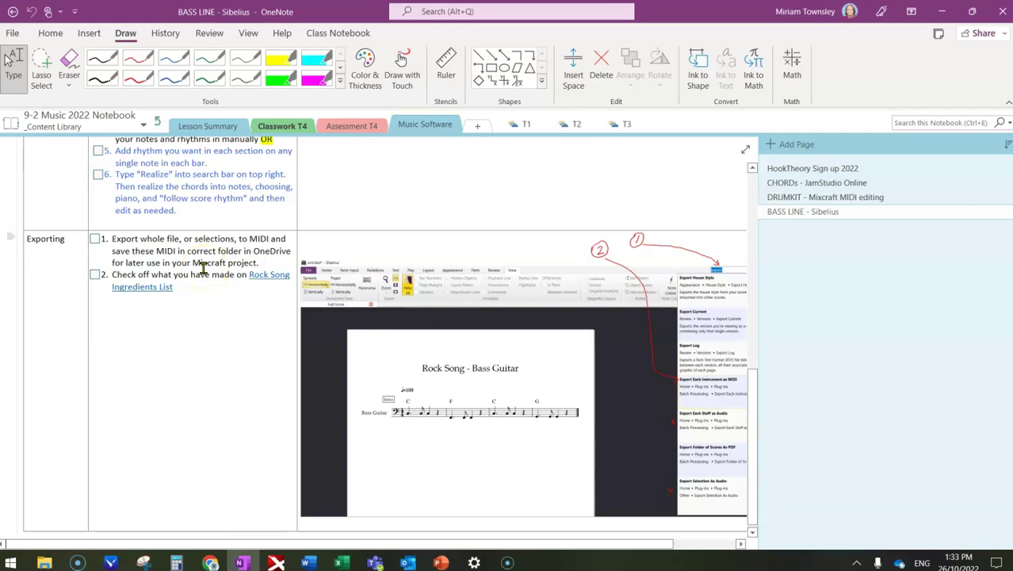
Step: Look through the DRUMKIT - Mixcraft MIDI editing and CHORDs - JamStudio Online pages, and return to the BASS LINE - Sibelius page
click(782, 199)
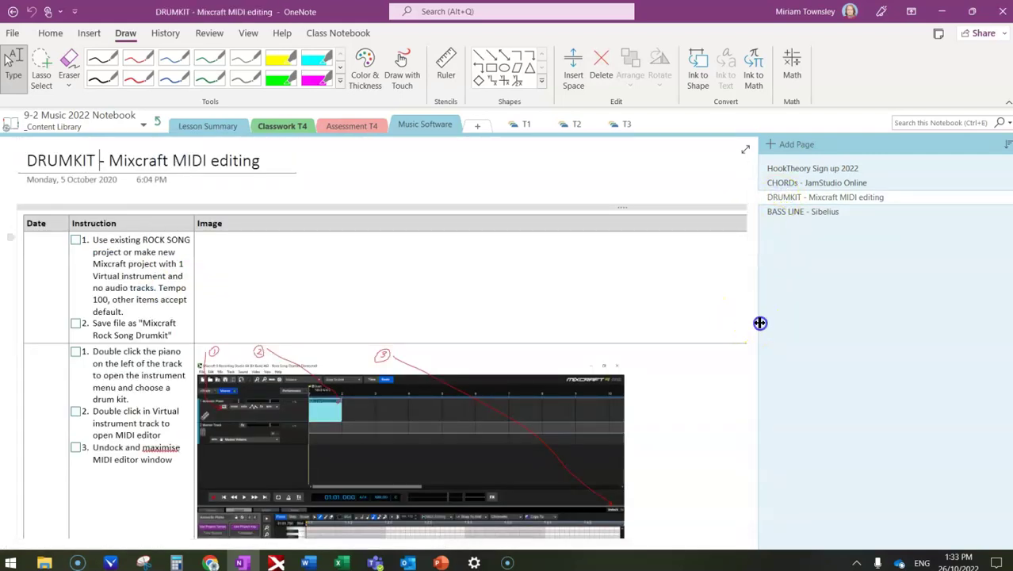
scroll(788, 321, down, 2)
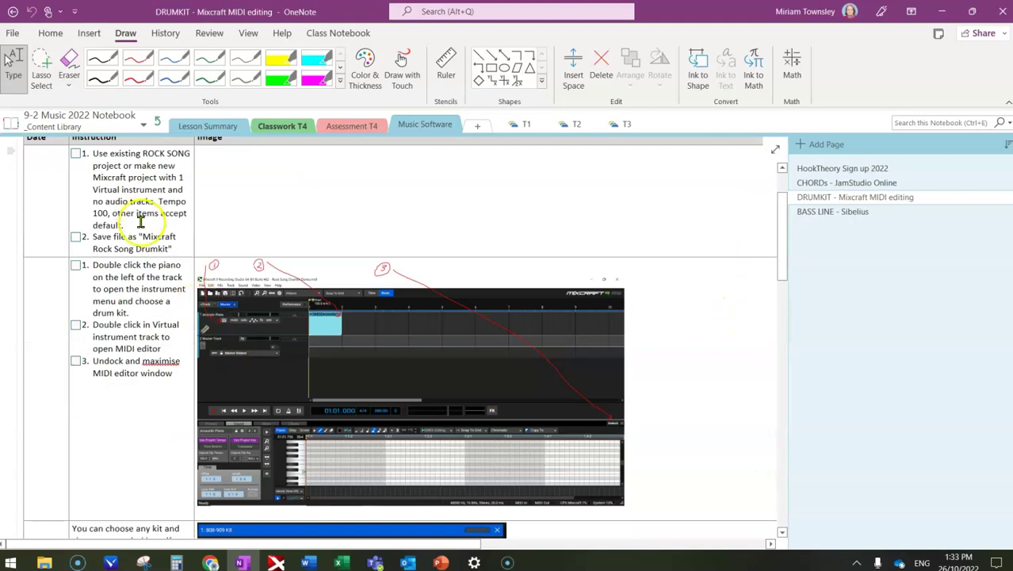
scroll(141, 222, down, 10)
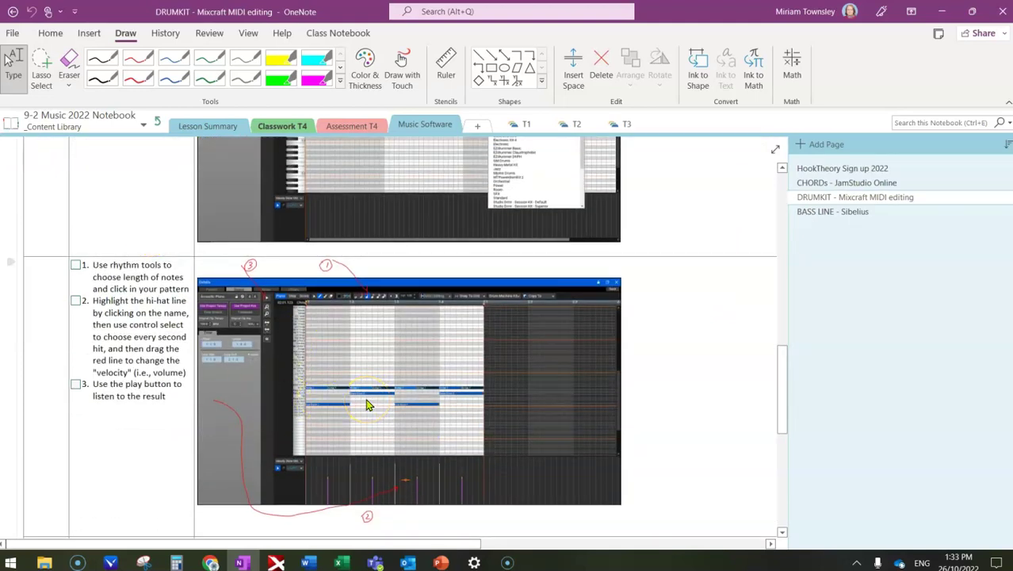
click(829, 183)
click(643, 366)
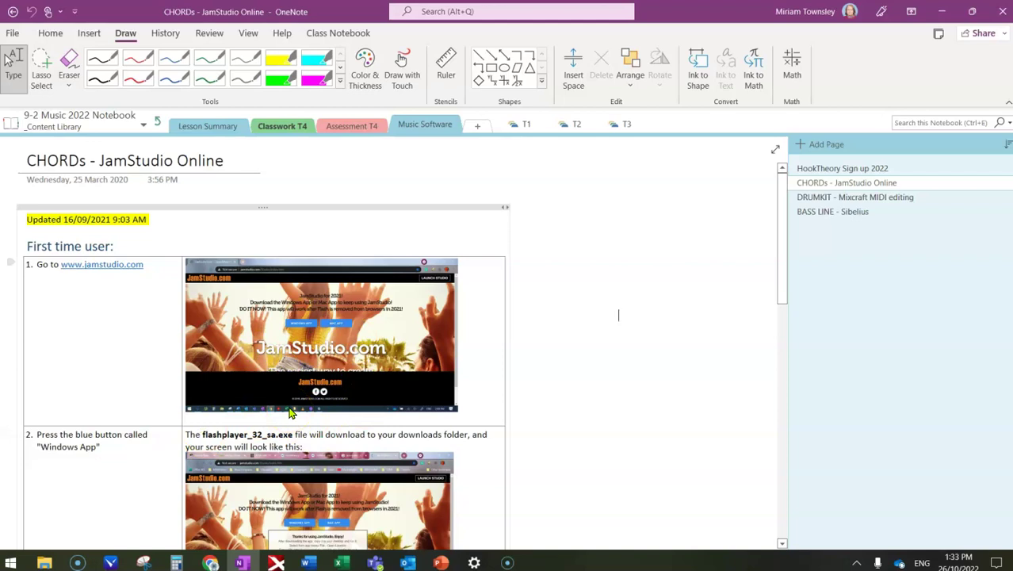
click(844, 219)
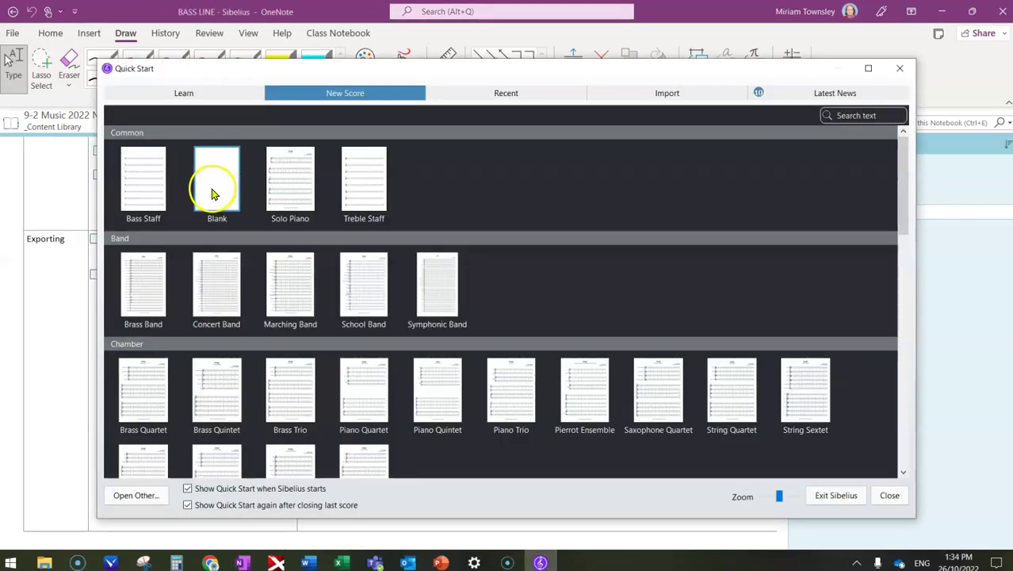
Step: In Sibelius, create a new score from the Blank template and display it in Panorama view
click(215, 193)
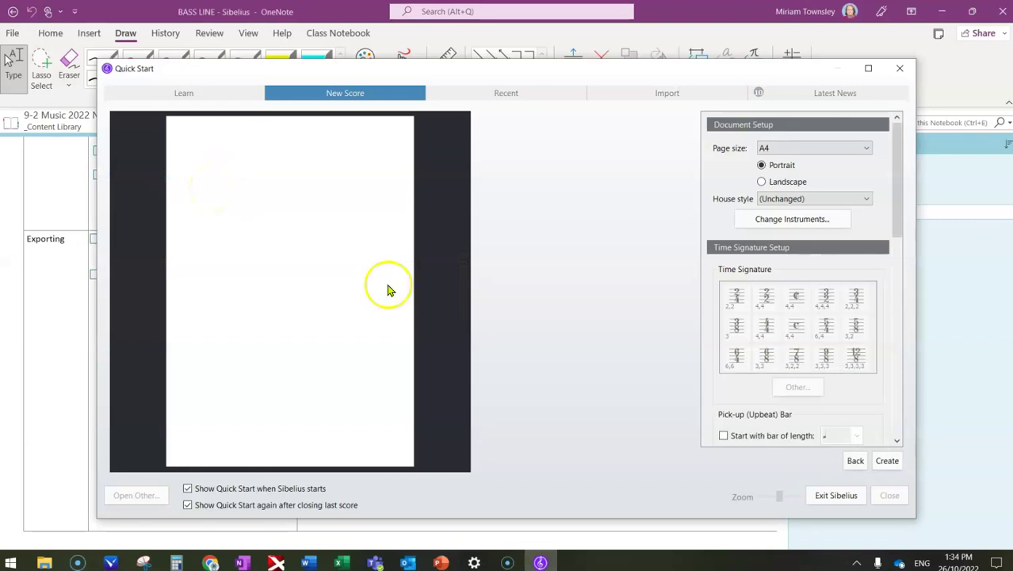
click(887, 462)
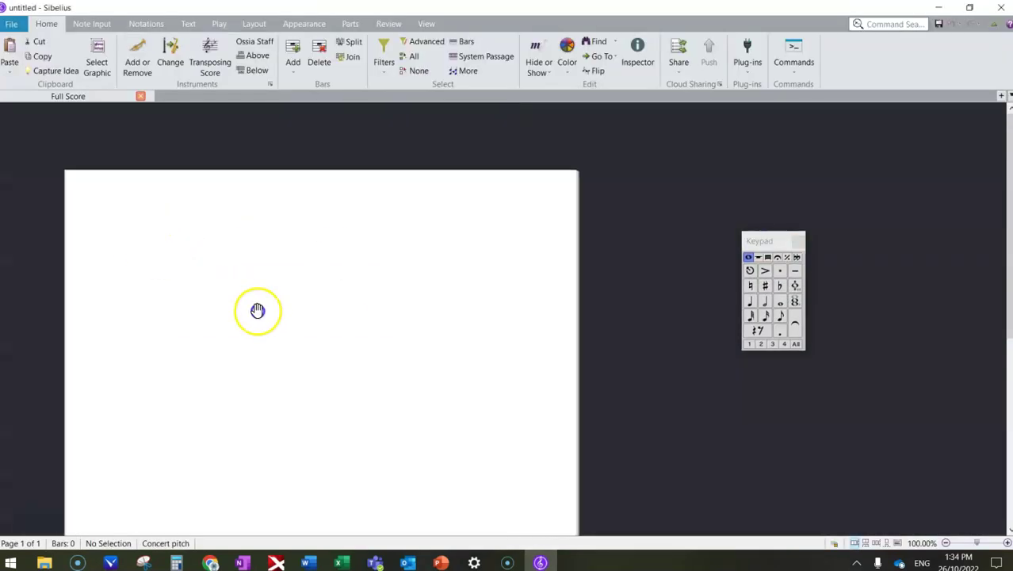
click(896, 547)
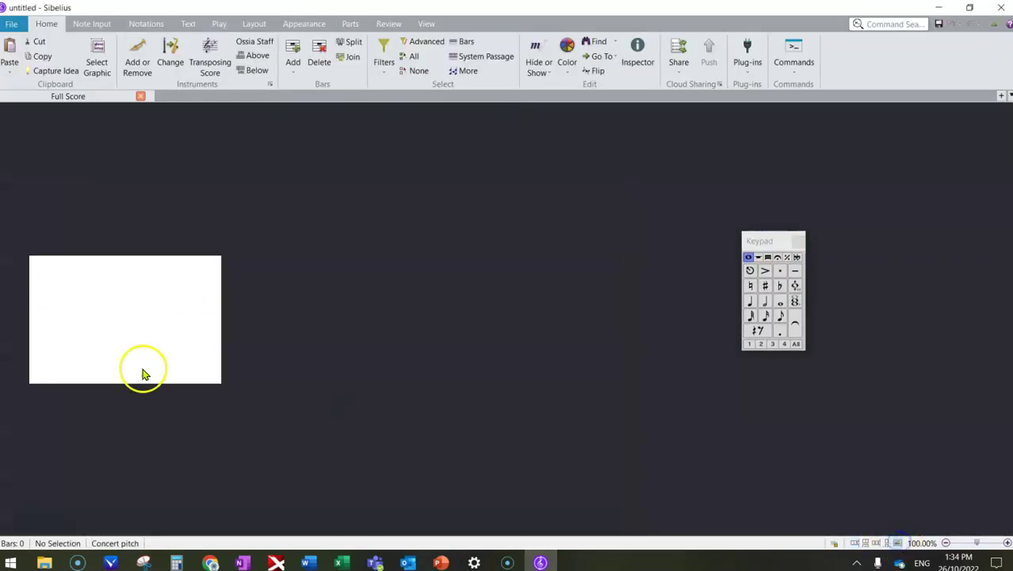
drag(159, 372, 313, 288)
scroll(312, 288, up, 3)
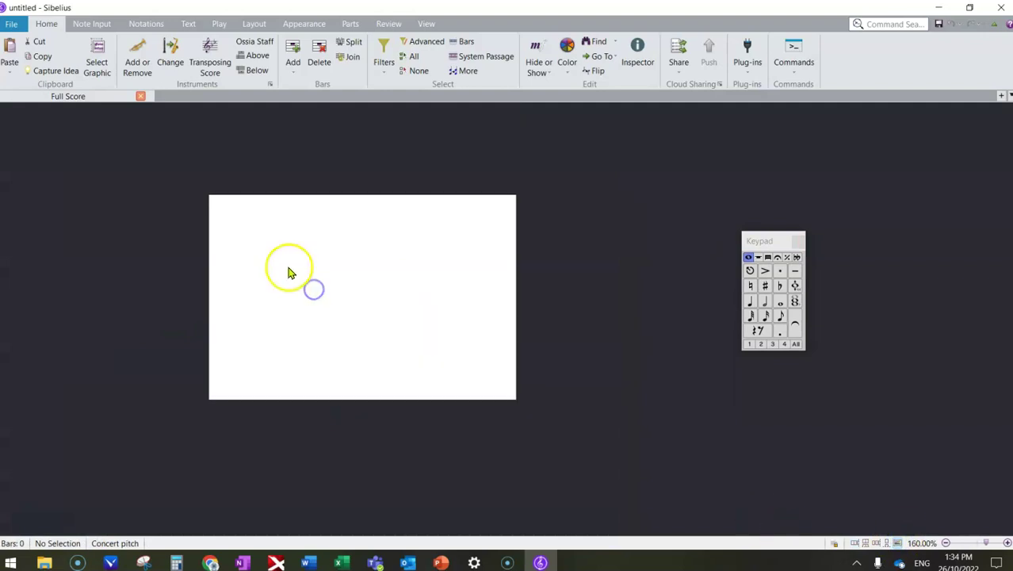
Step: Add a Bass Guitar [notation] instrument to the empty score
click(133, 70)
click(244, 108)
text(bass)
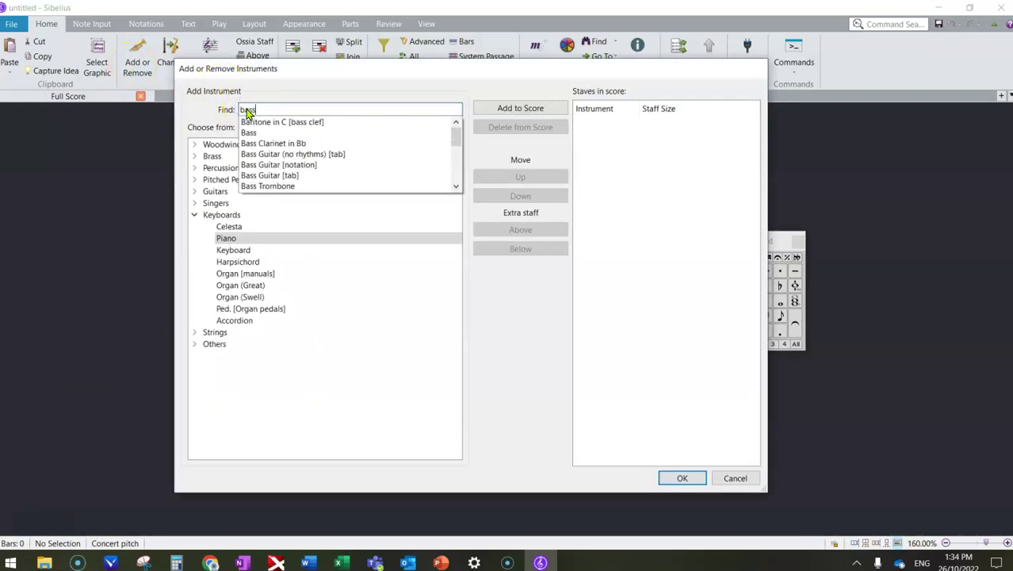
click(262, 164)
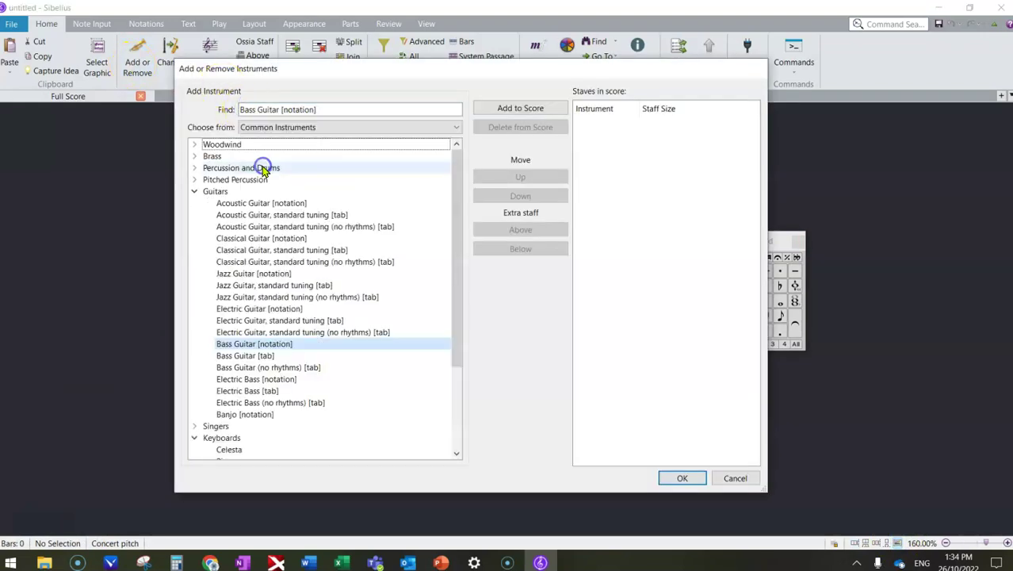
click(502, 111)
click(681, 478)
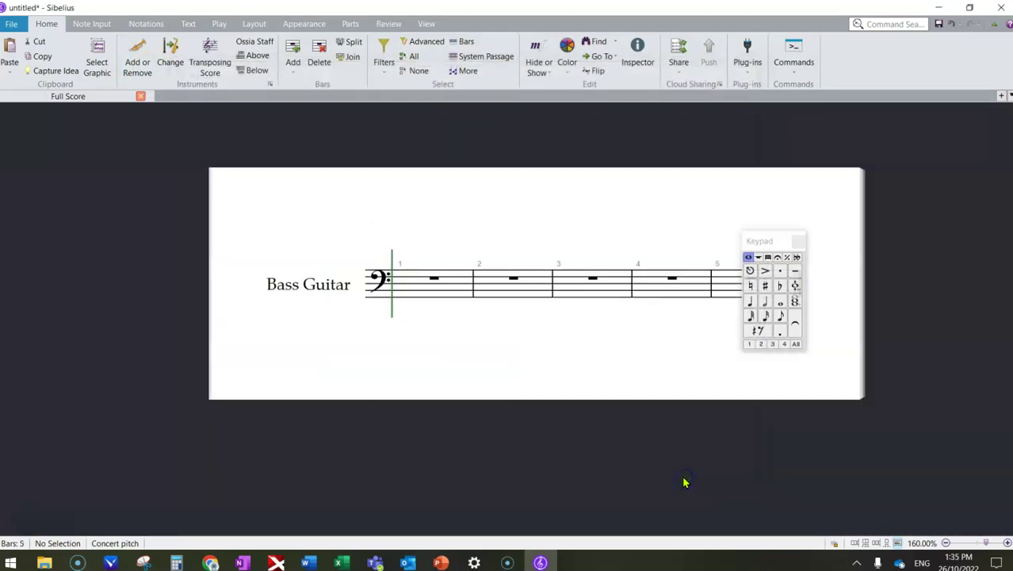
Step: Add the chord symbols C, Am, F and G above bars 1 to 4, one per bar
drag(577, 370, 466, 361)
drag(763, 240, 826, 222)
click(316, 289)
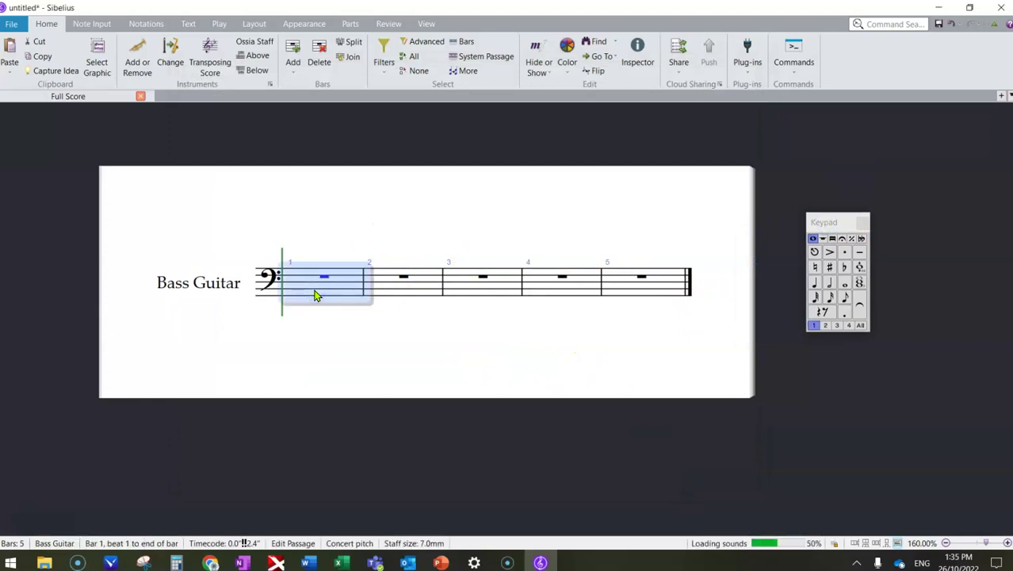
key(ctrl+k)
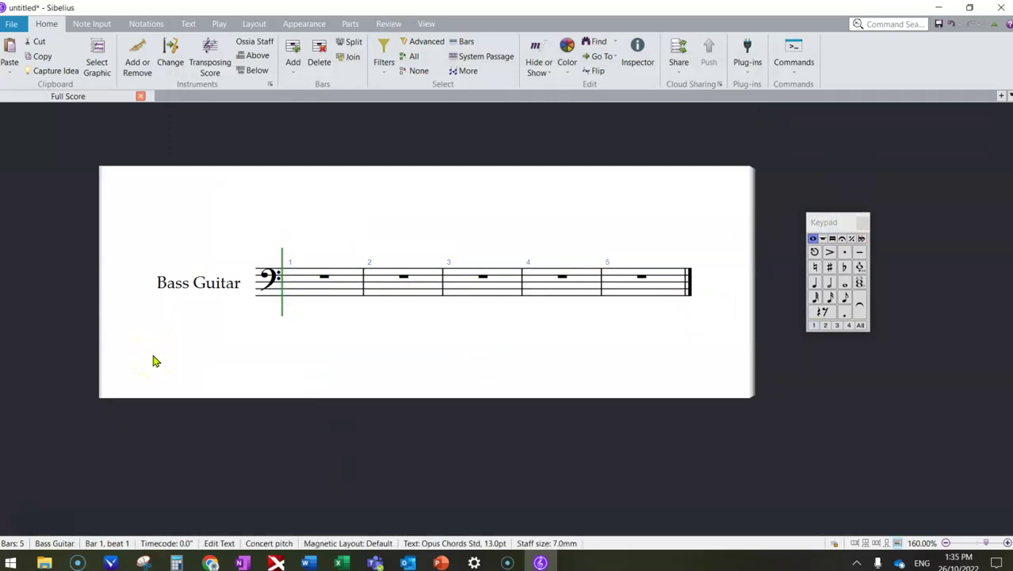
text(C)
key(space)
text(Am)
key(space)
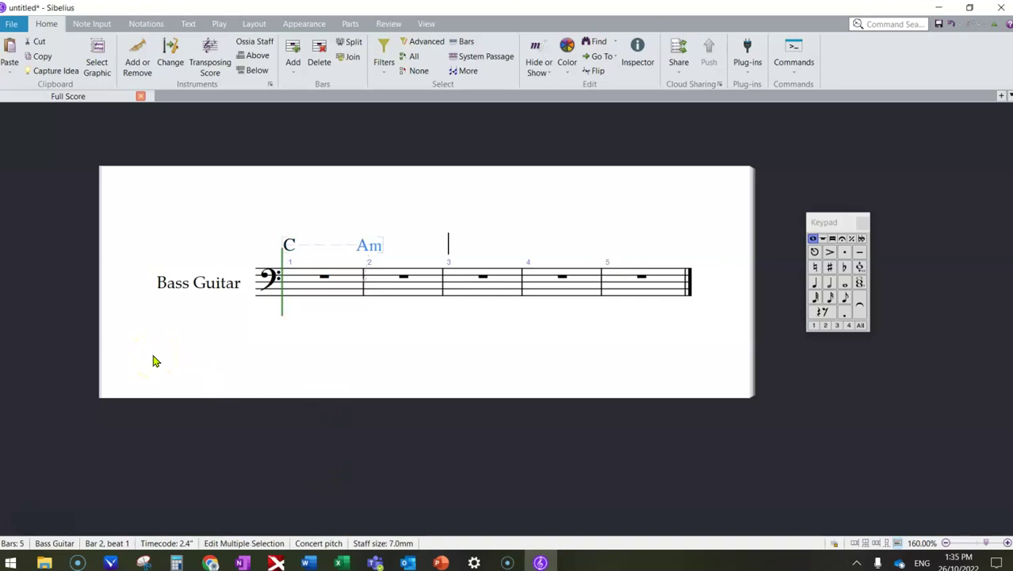
click(291, 403)
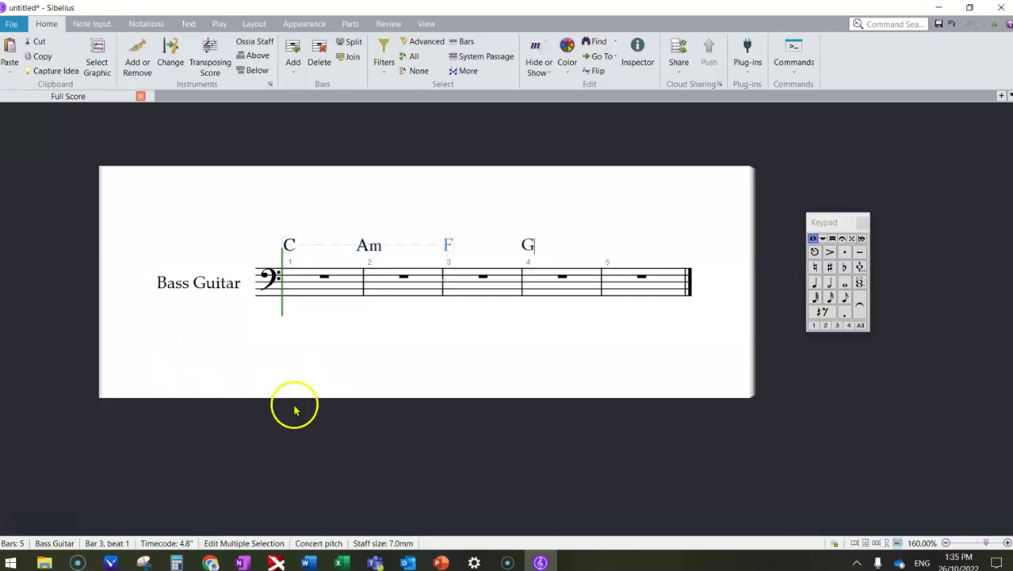
Step: Fill bar 1 under the C chord with eight eighth notes on C2
click(845, 297)
click(298, 288)
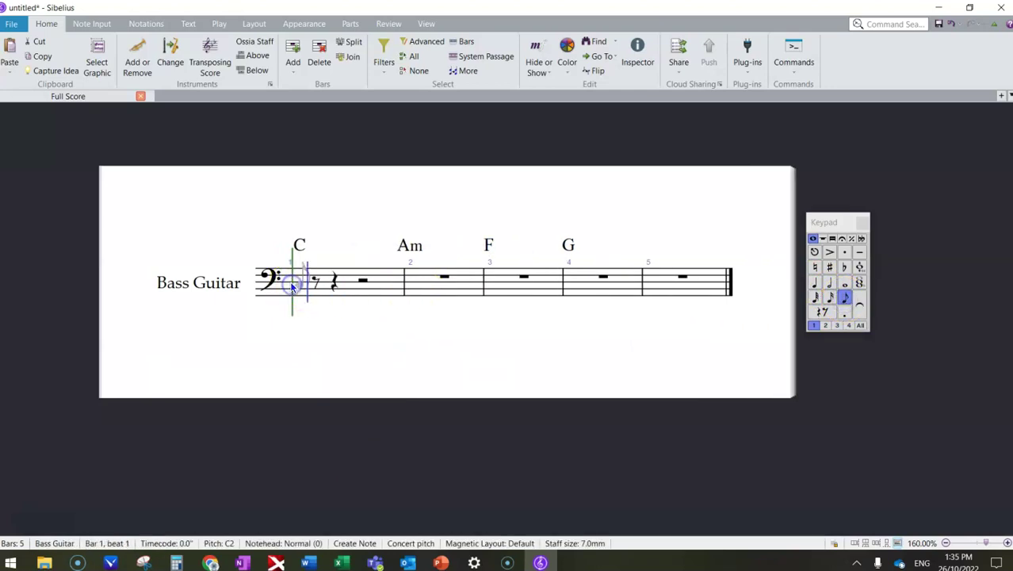
key(c)
key(c)
key(c)
key(c)
key(c)
key(c)
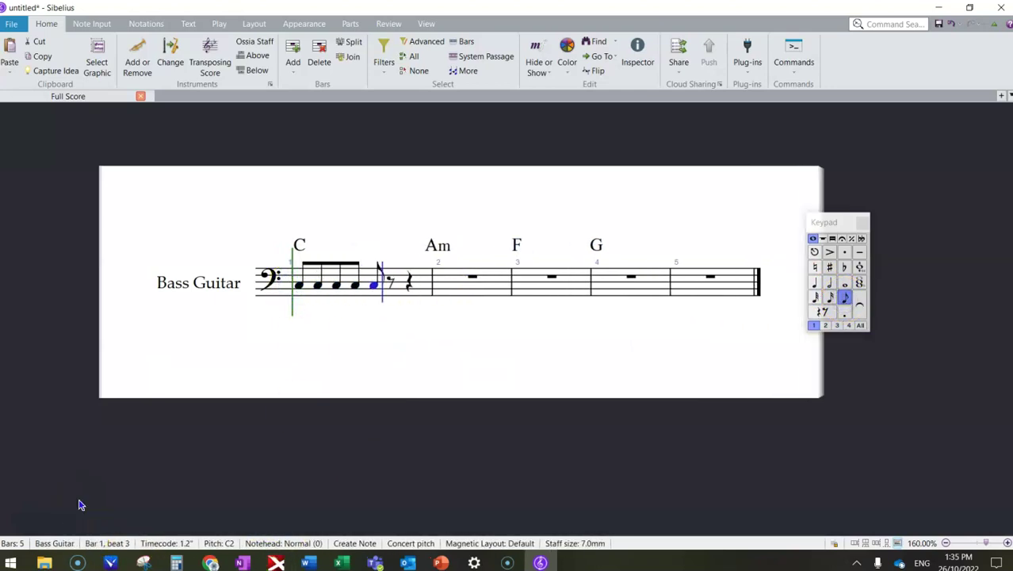
key(c)
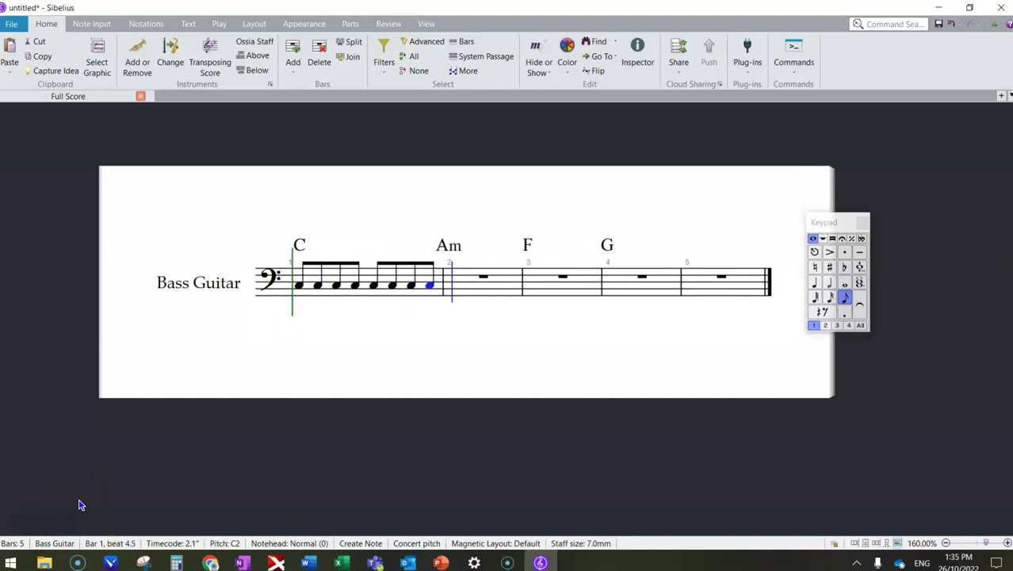
Step: Fill bar 2 under the Am chord with eight eighth notes on A1
key(a)
key(a)
key(a)
key(a)
key(a)
key(a)
key(a)
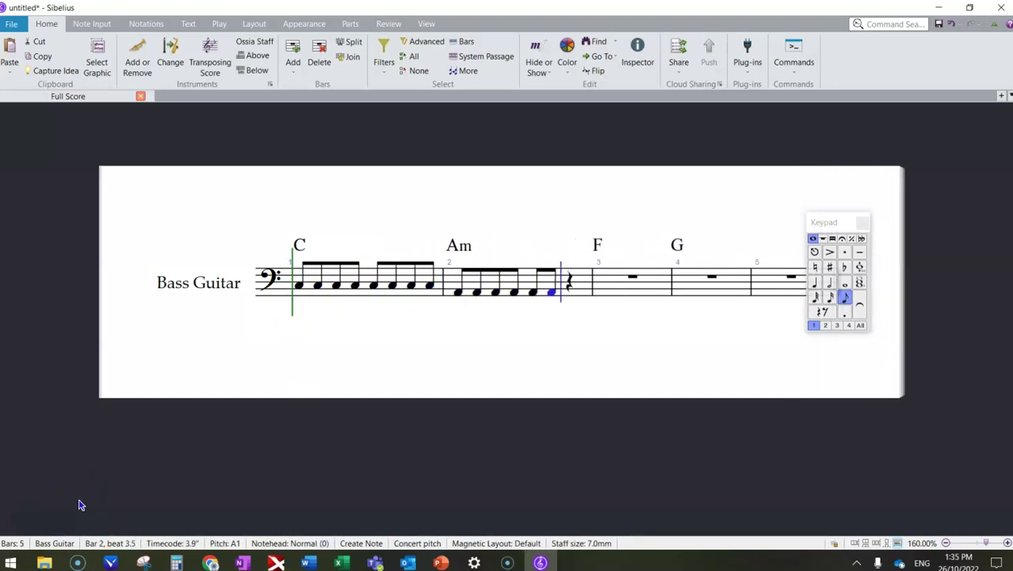
key(a)
Step: Fill bar 3 under the F chord with eight eighth notes on F1
key(f)
key(f)
key(f)
key(f)
key(f)
key(f)
key(f)
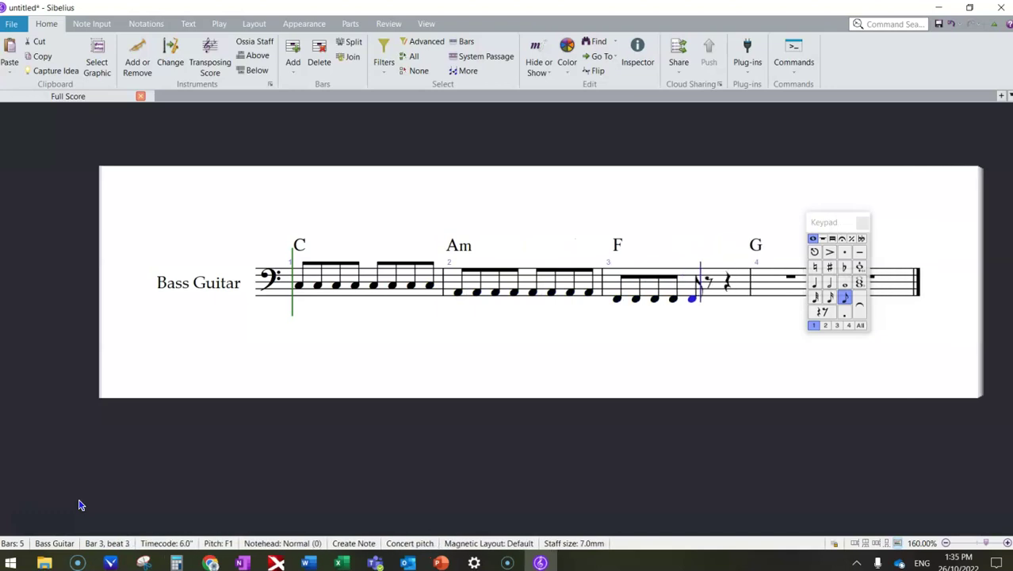
key(f)
Step: Fill bar 4 under the G chord with eight eighth notes on G1 and end note input
key(g)
key(g)
key(g)
key(g)
key(g)
key(g)
key(g)
key(g)
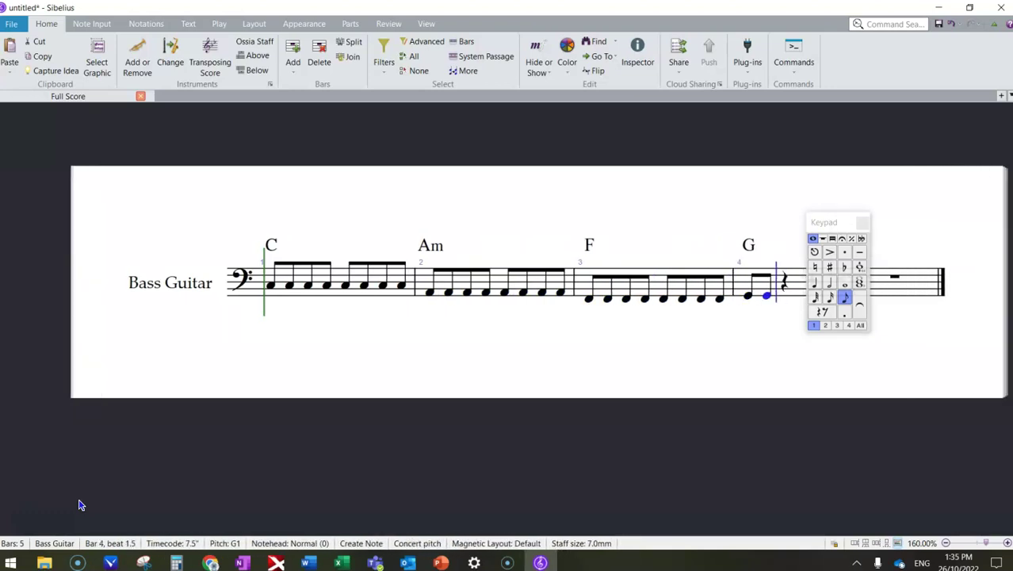
key(Escape)
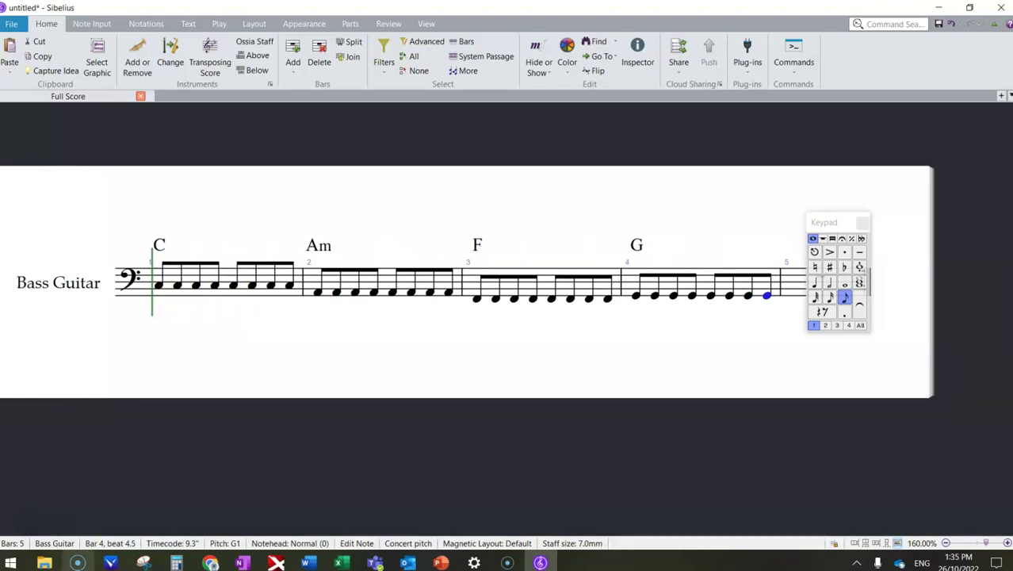
Step: Play back the bass line from the first note of bar 1 and move the Keypad clear of the score
mouse_move(240, 356)
mouse_down()
mouse_move(254, 369)
mouse_move(225, 369)
mouse_up()
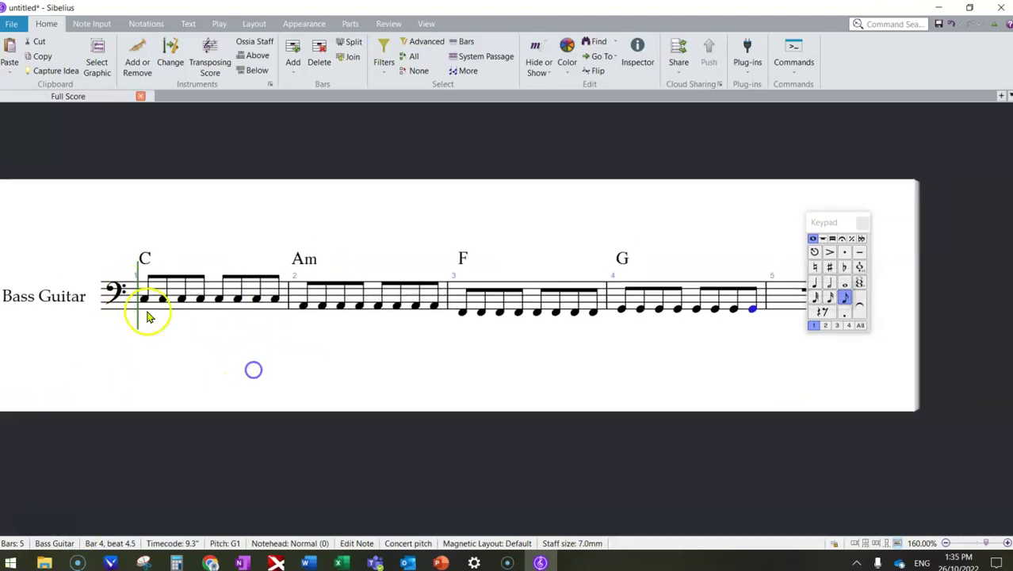
click(142, 302)
key(space)
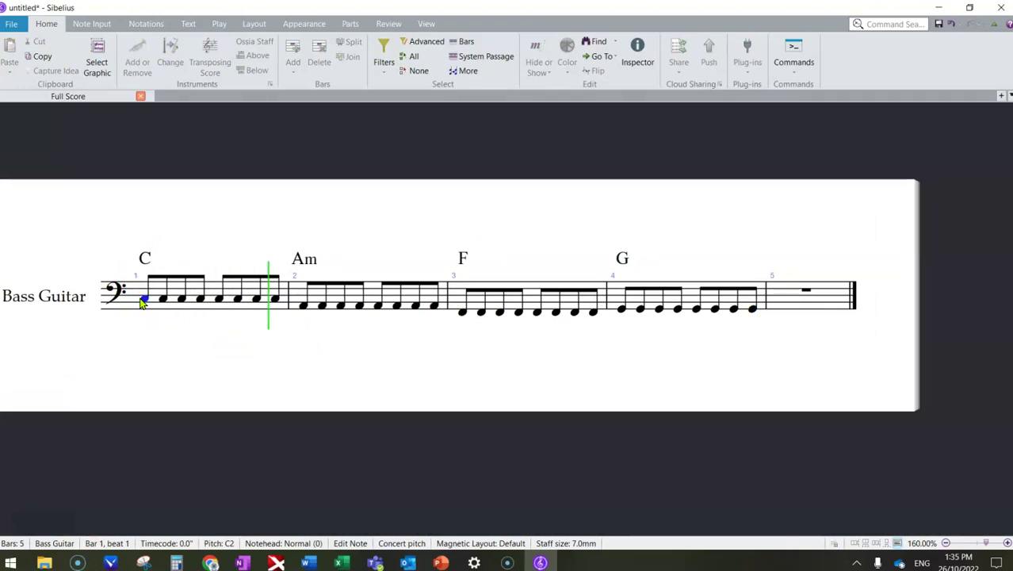
click(171, 377)
drag(170, 377, 243, 382)
drag(831, 225, 914, 149)
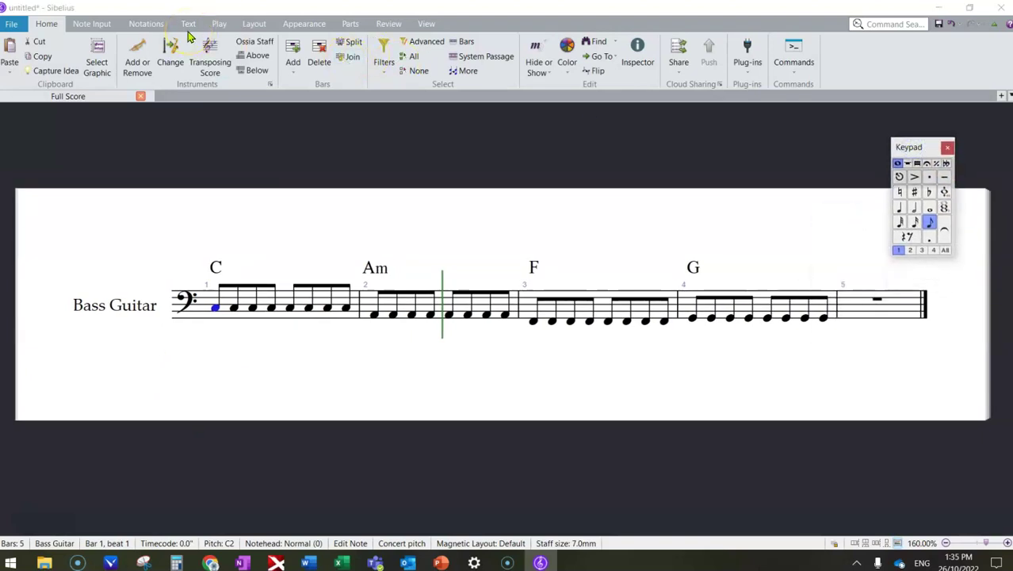
Step: Add the tempo marking quarter note = 120 above the first note of bar 1
click(215, 310)
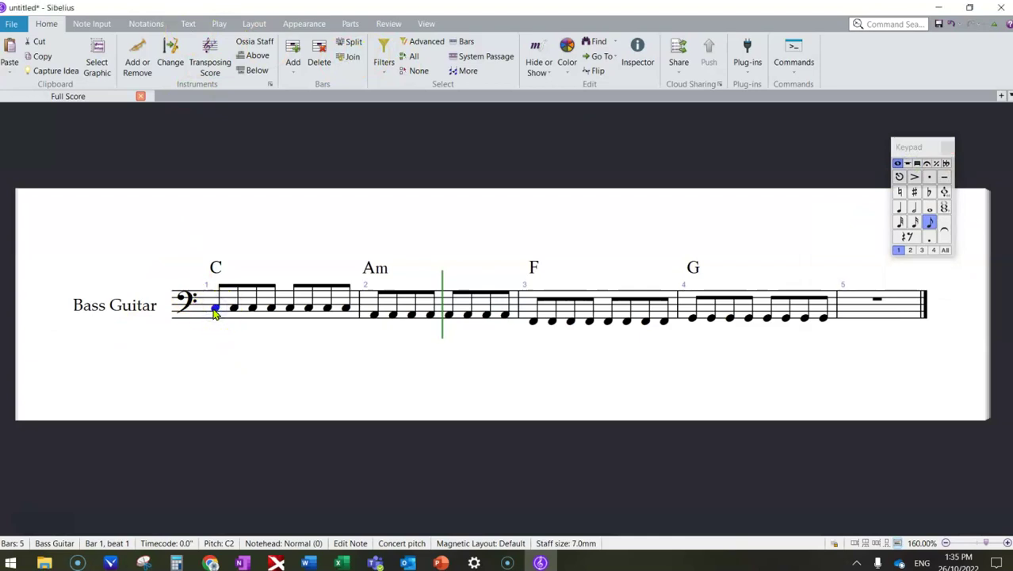
key(ctrl+alt+t)
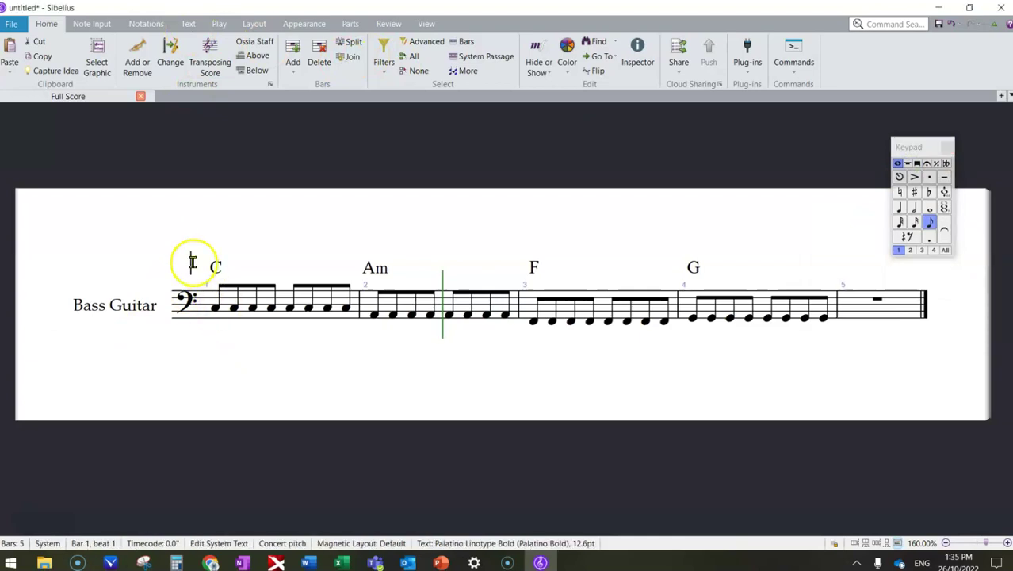
right_click(194, 264)
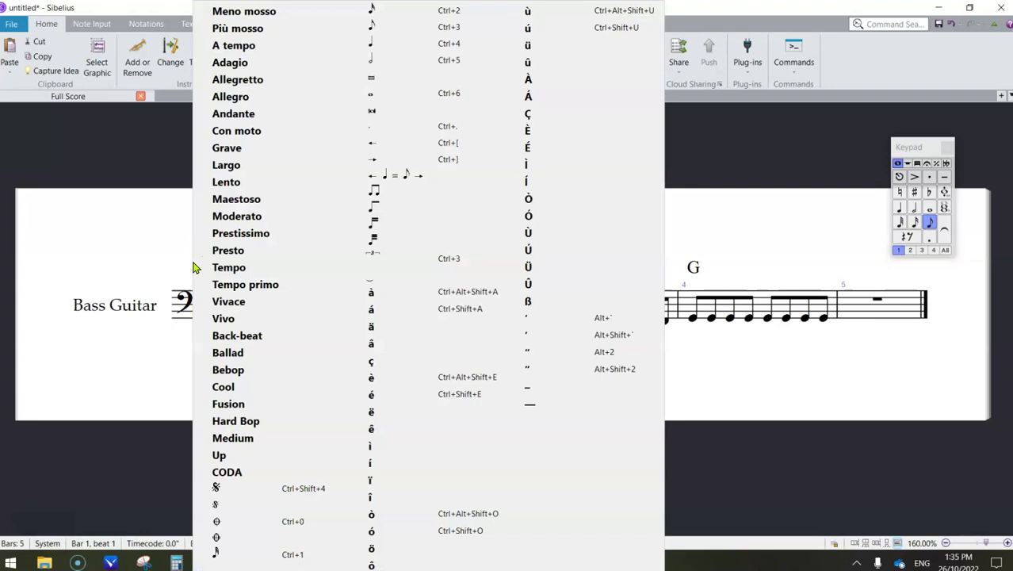
click(374, 27)
click(342, 304)
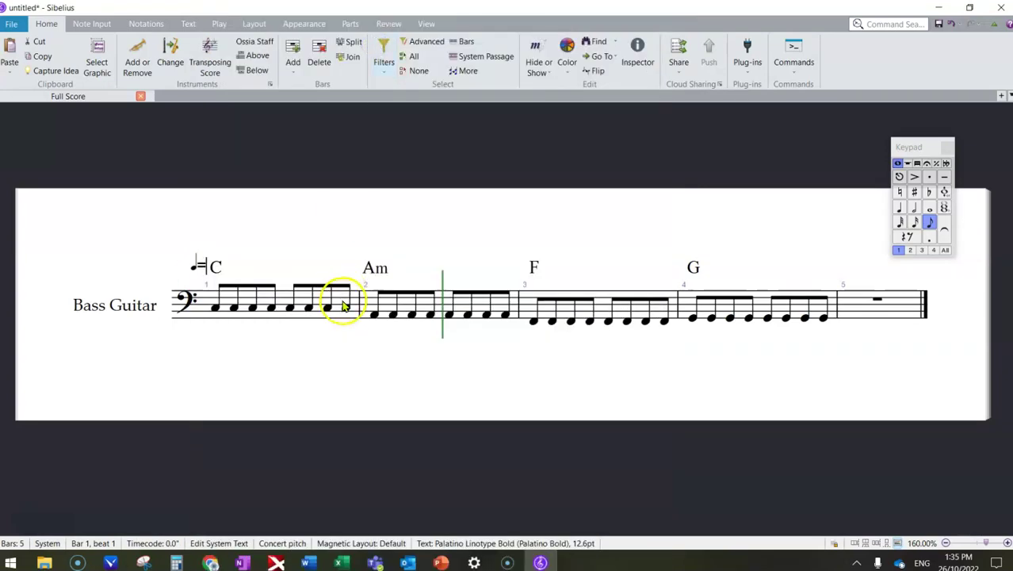
Step: Save the score as Bass Line 1 in the A4 Demo 2 folder
key(ctrl+s)
click(104, 448)
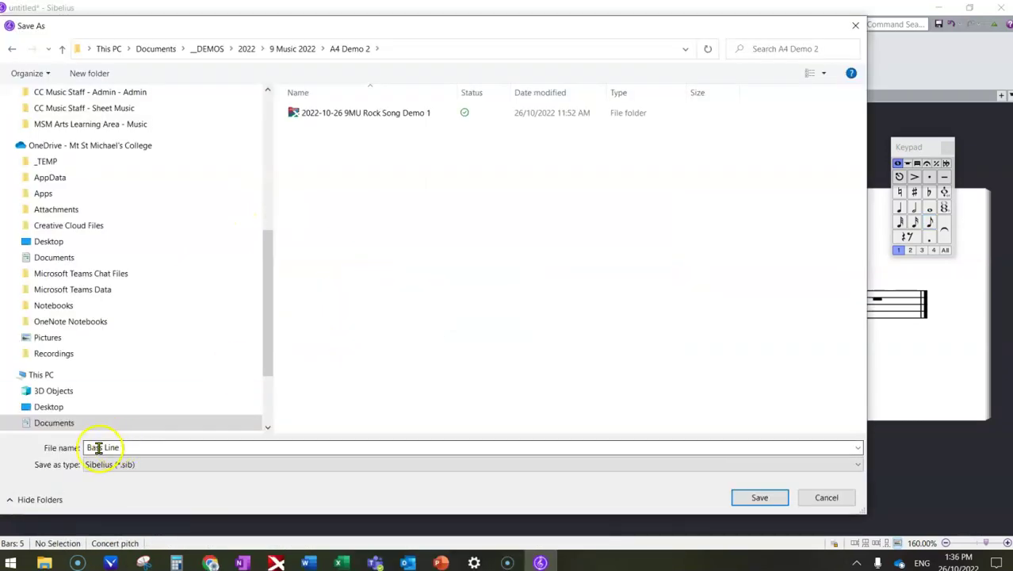
click(745, 496)
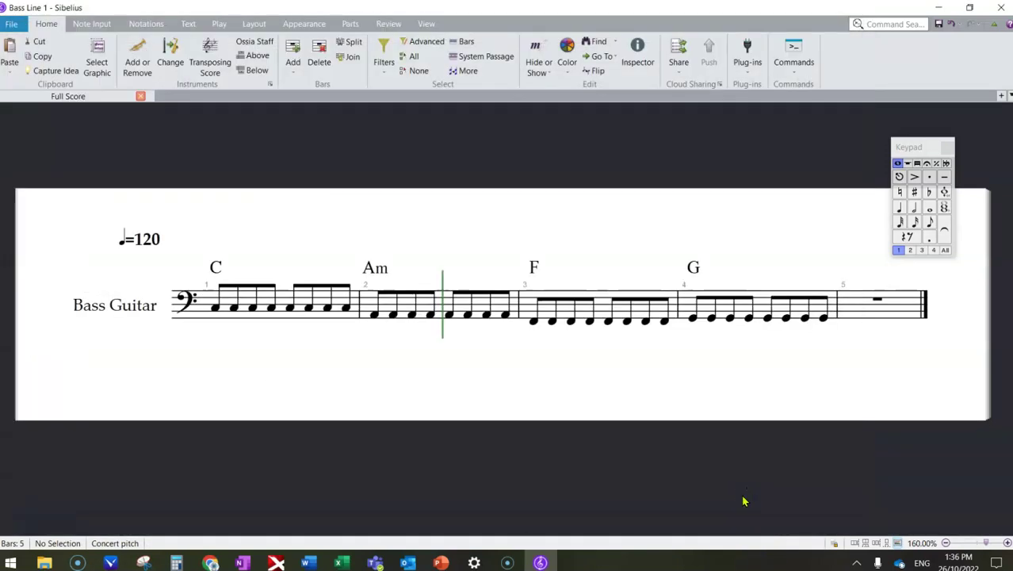
Step: Export the score's audio from the start as Bass Line 1.mp3 to the A4 Demo 2 folder
click(11, 25)
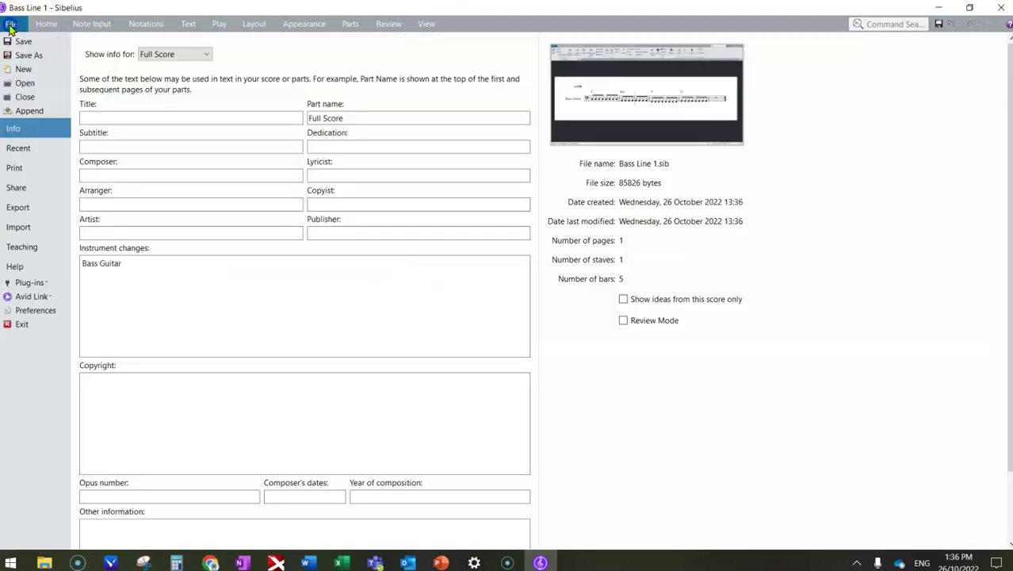
click(19, 209)
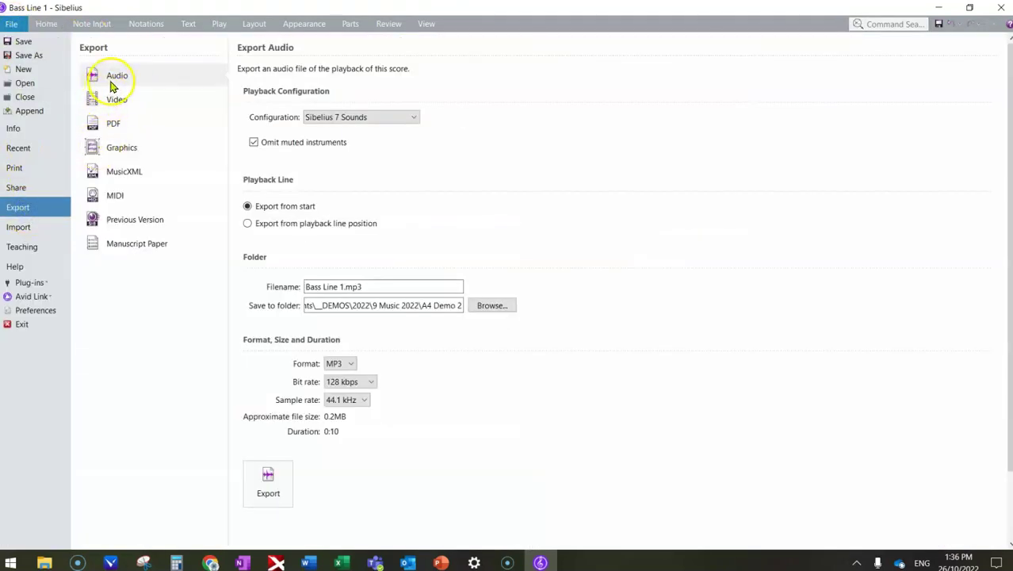
click(268, 479)
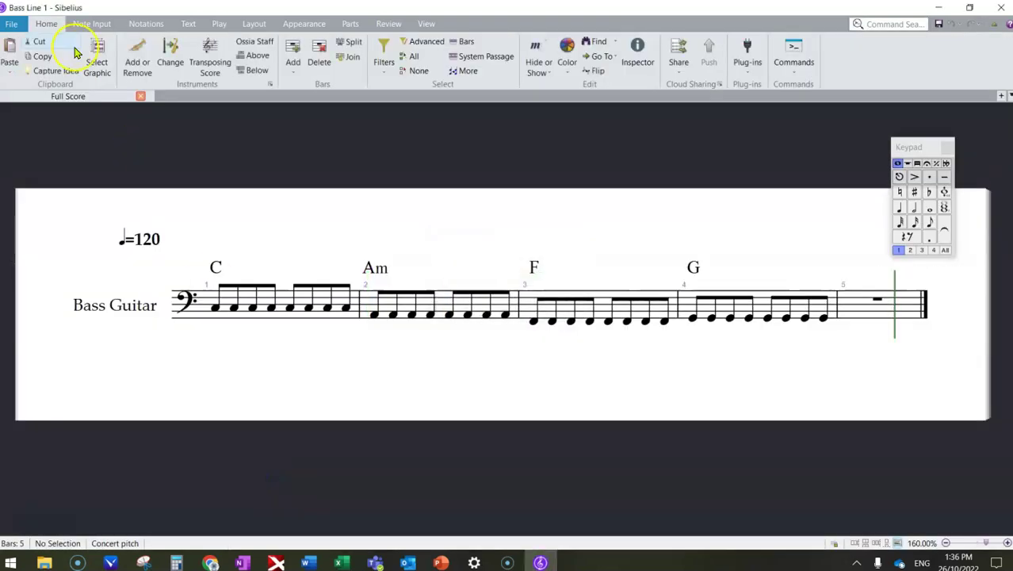
Step: Export the score as the MIDI file Bass Line 1.mid to the A4 Demo 2 folder
click(13, 25)
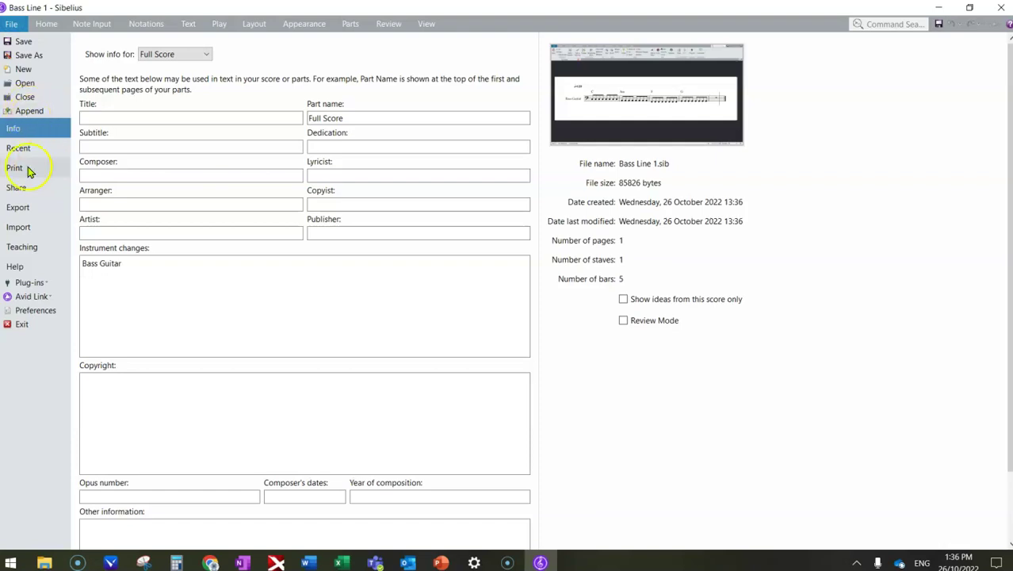
click(18, 206)
click(118, 196)
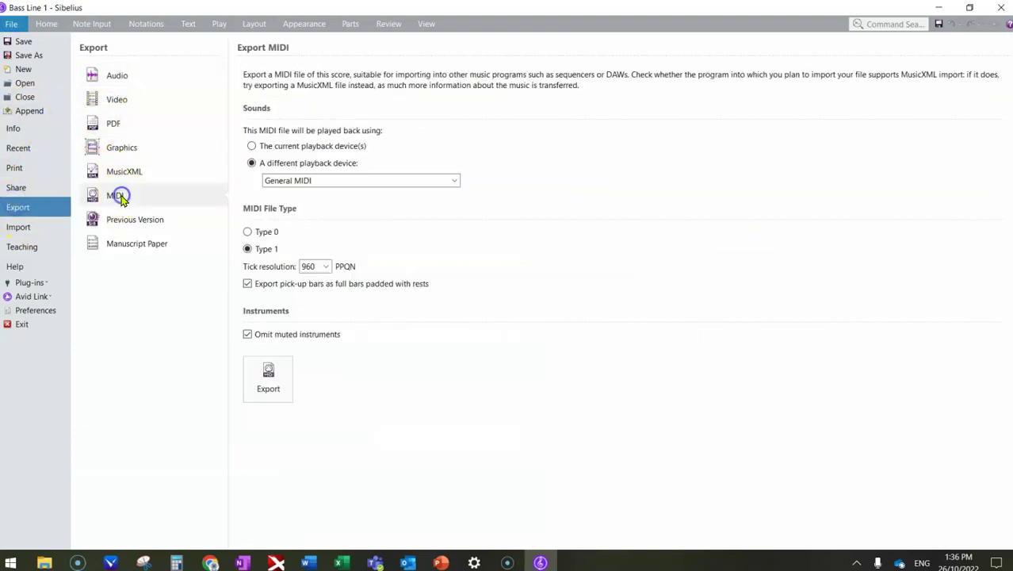
click(266, 376)
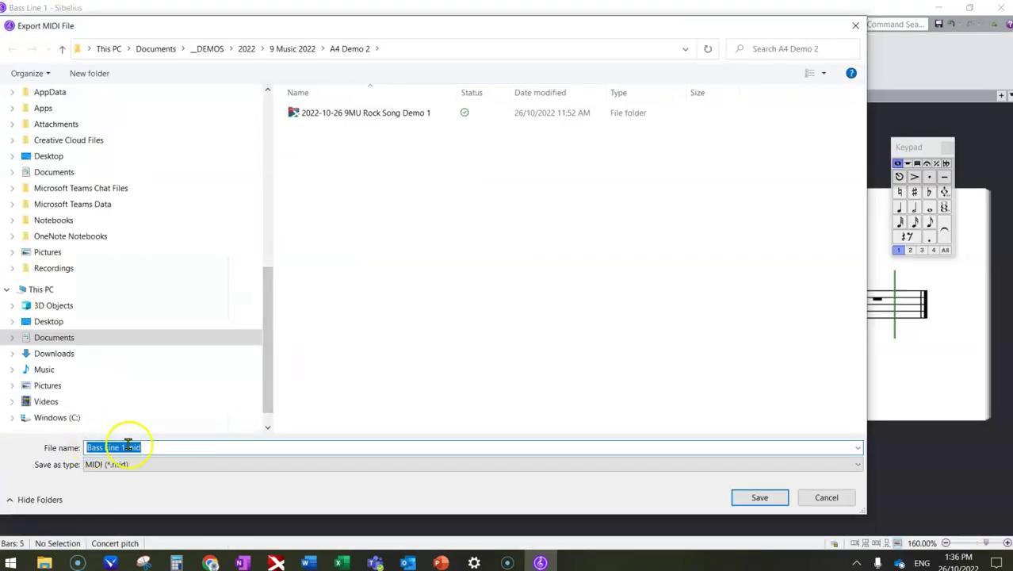
click(753, 496)
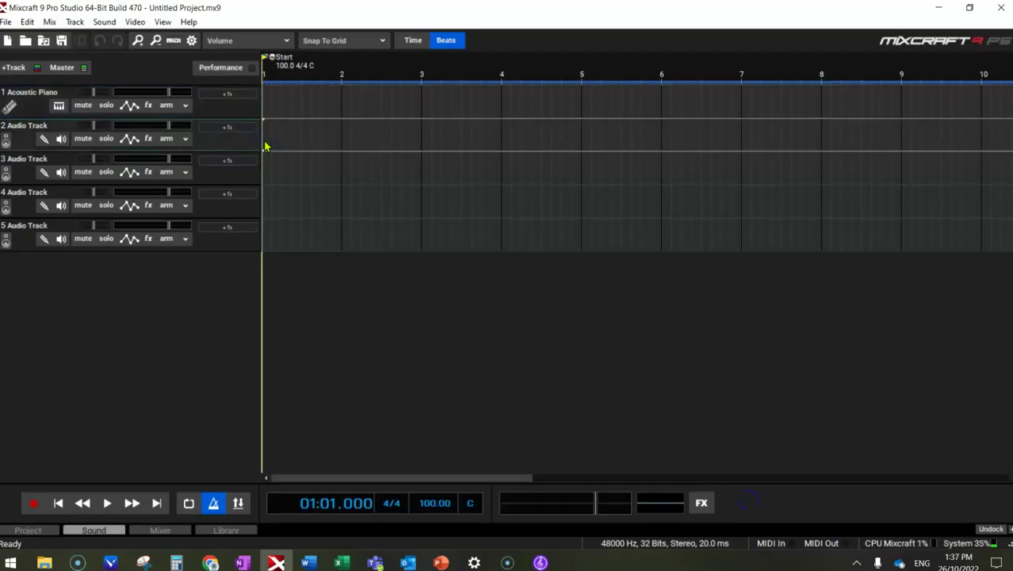
Step: Switch to Mixcraft and add the sound file Bass Line 1.mp3 to track 2 at bar 1
click(75, 22)
mouse_move(104, 21)
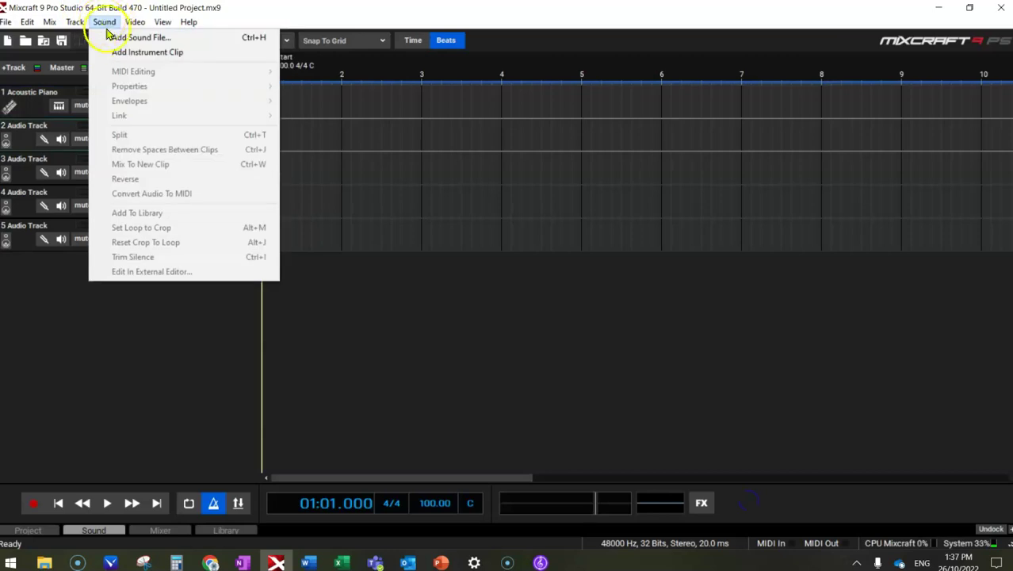
click(115, 39)
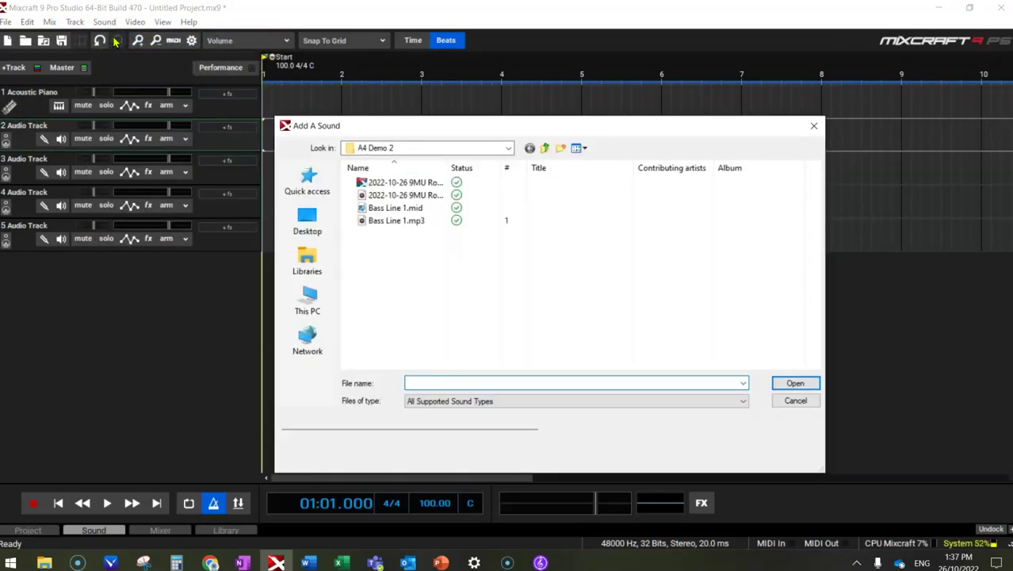
drag(448, 168, 567, 168)
click(395, 220)
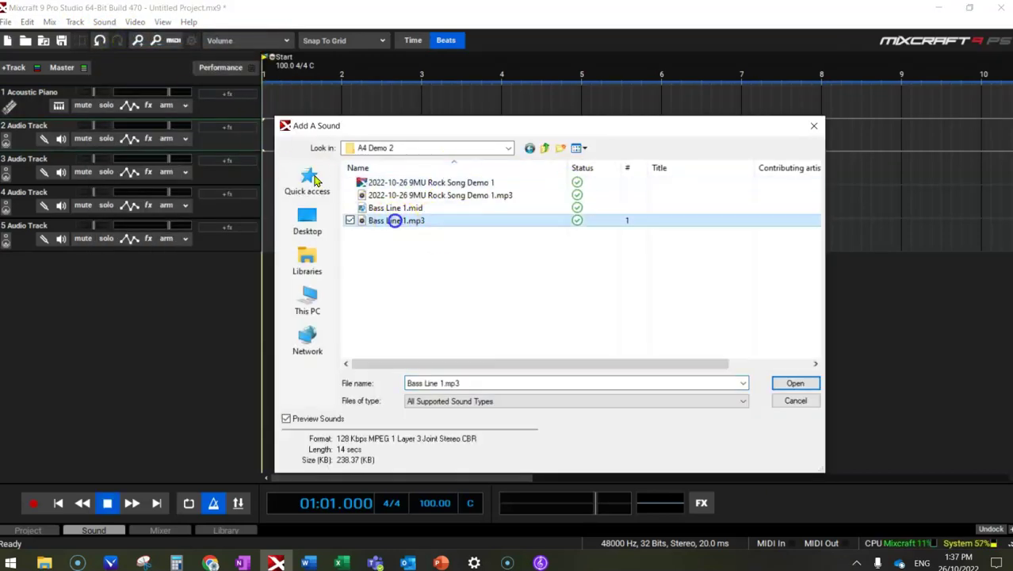
click(795, 384)
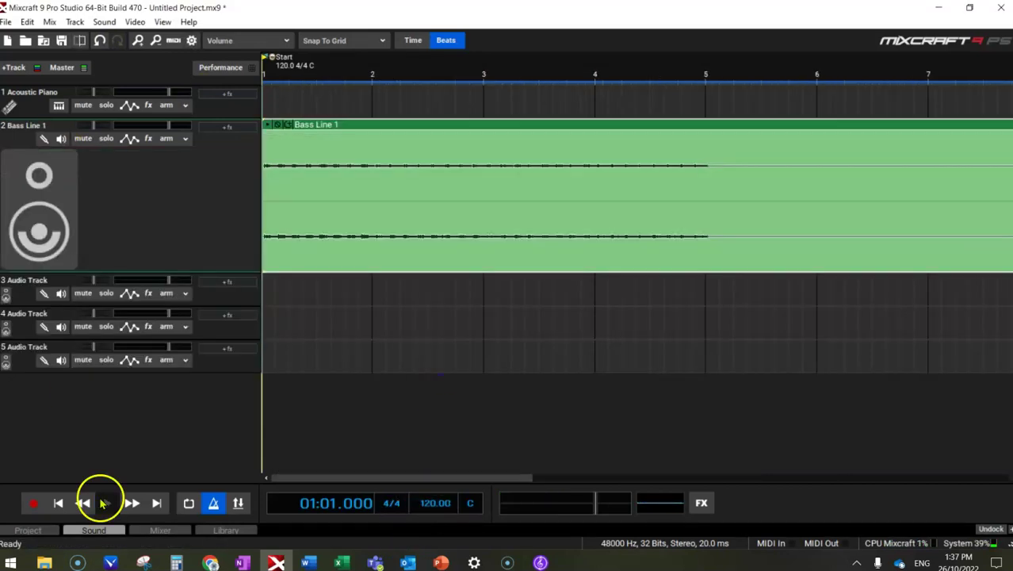
Step: Play back the imported Bass Line 1 clip from the start of the project
click(107, 502)
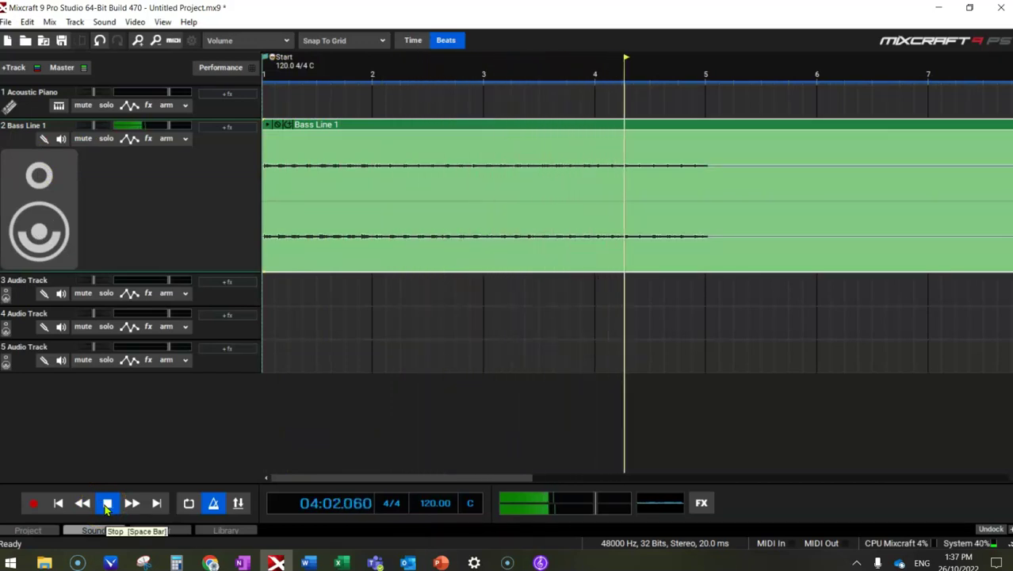
click(105, 505)
click(446, 206)
Step: Move the Bass Line 1 clip away from the project start to about beat 2 of bar 2
drag(390, 120, 498, 127)
scroll(418, 207, up, 3)
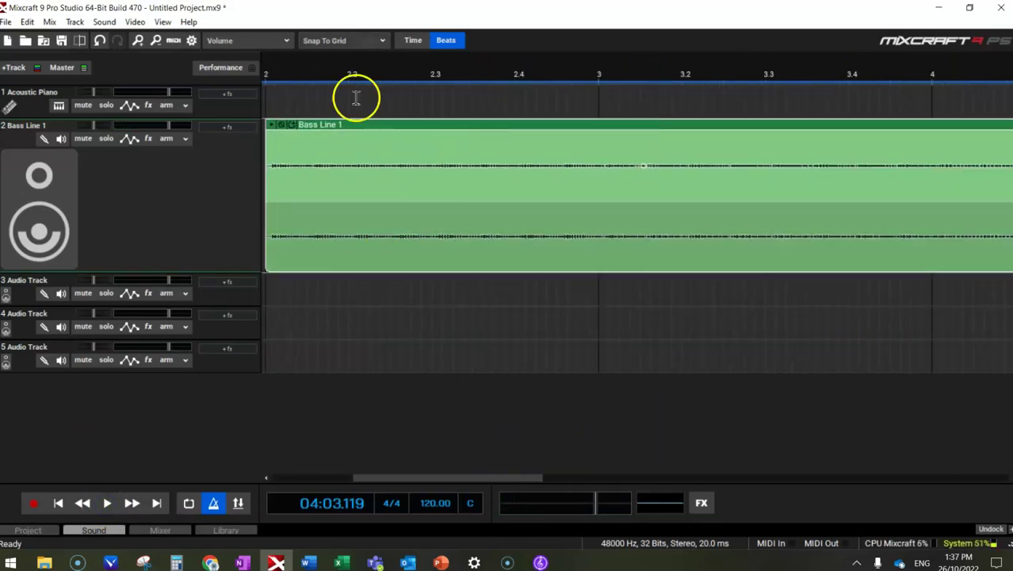
drag(371, 124, 422, 125)
scroll(435, 159, up, 2)
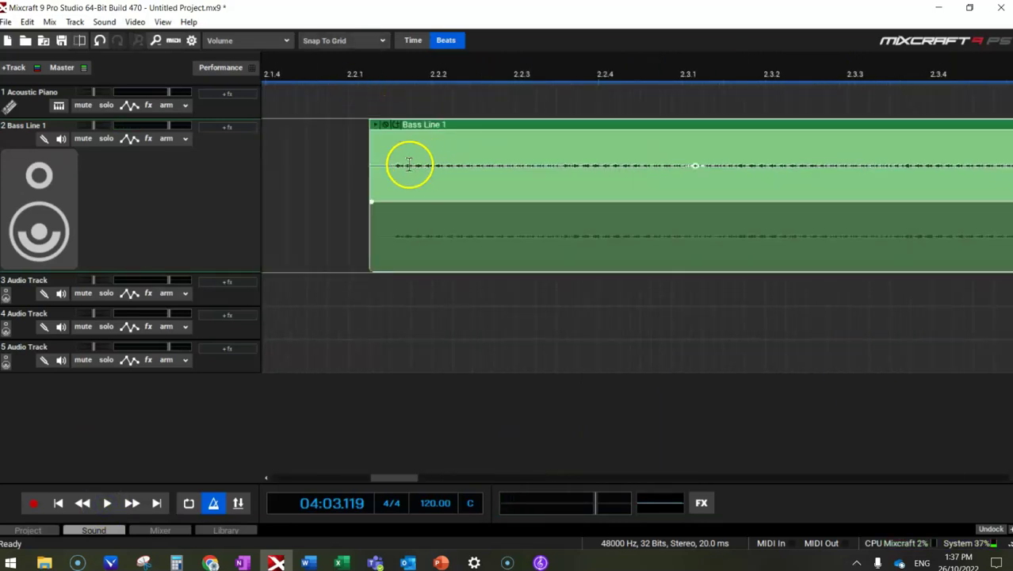
scroll(398, 162, down, 5)
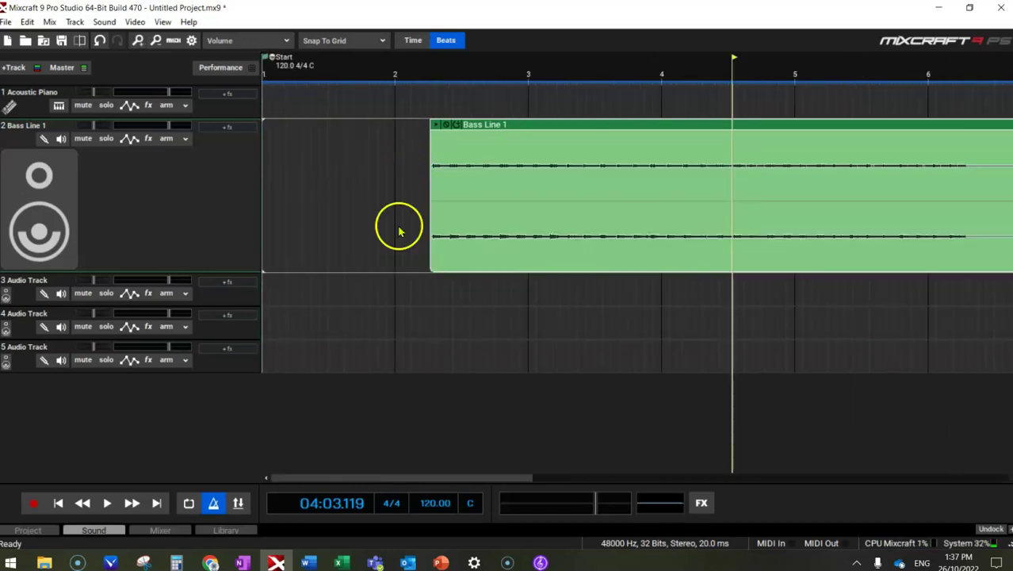
Step: Trim the silence before the first note of the Bass Line 1 clip with snapping off, setting its loop start to 1:1:72
double_click(533, 125)
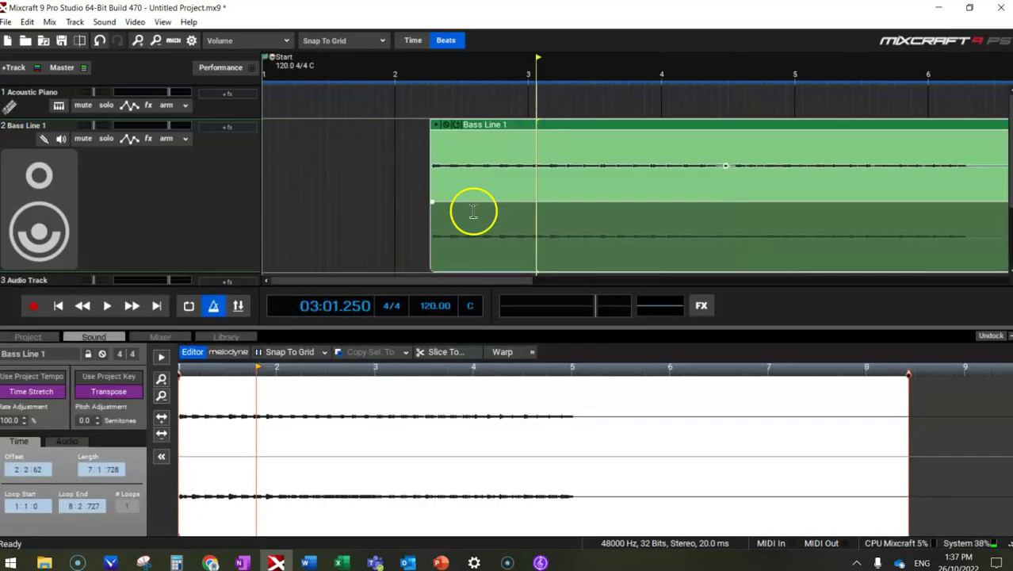
click(159, 432)
scroll(235, 419, up, 5)
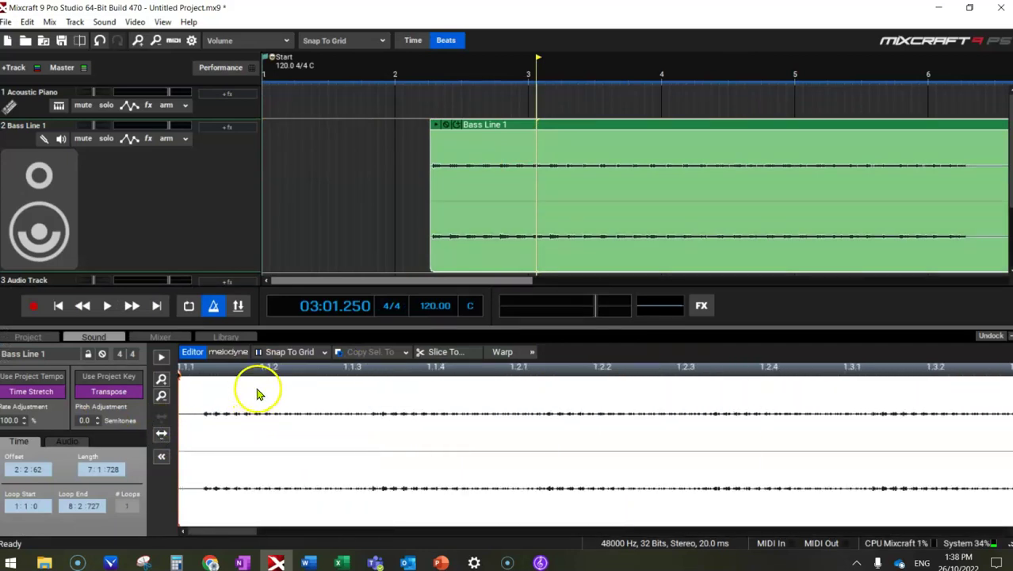
drag(181, 376, 205, 376)
click(311, 351)
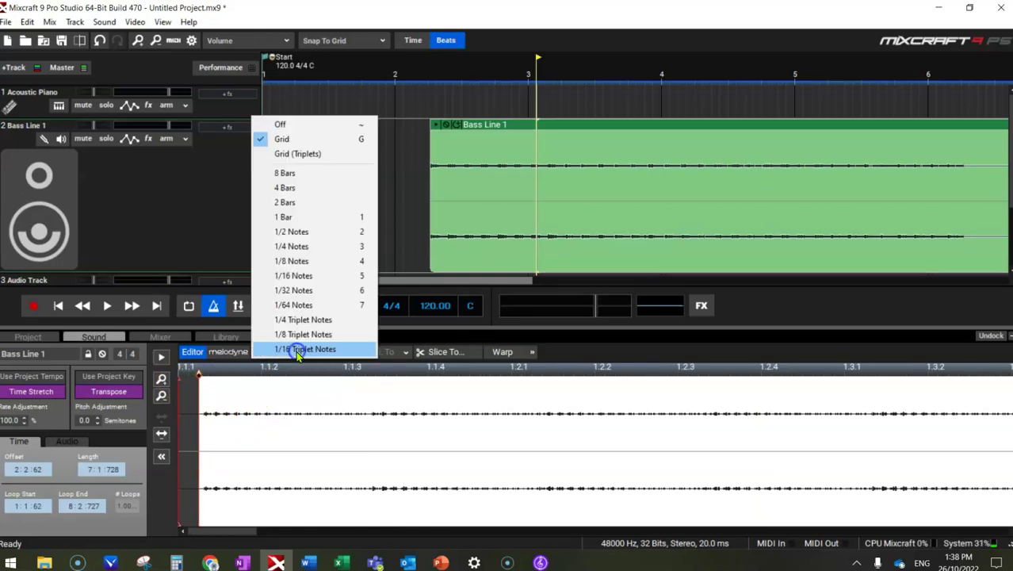
click(309, 124)
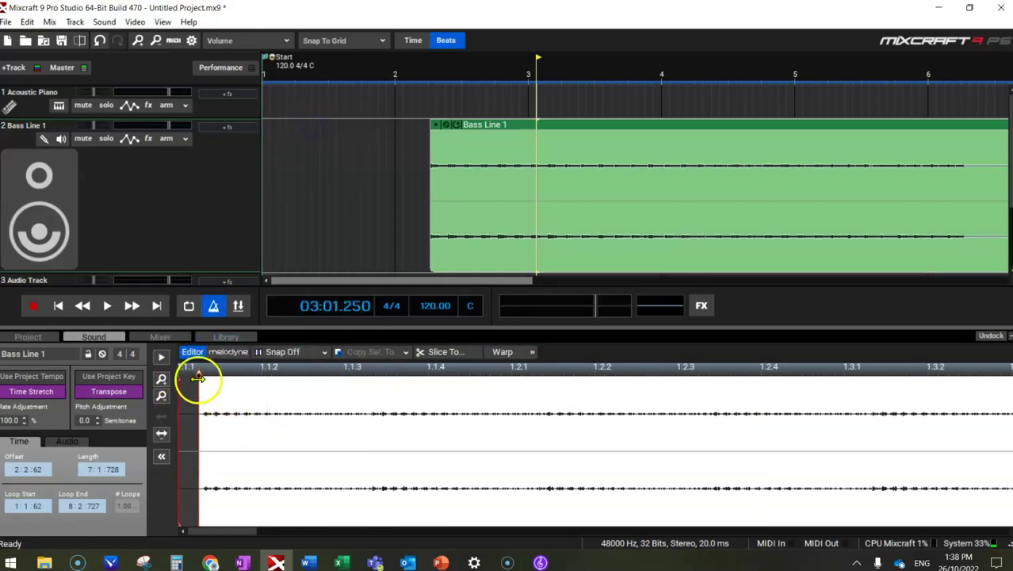
drag(204, 375, 204, 375)
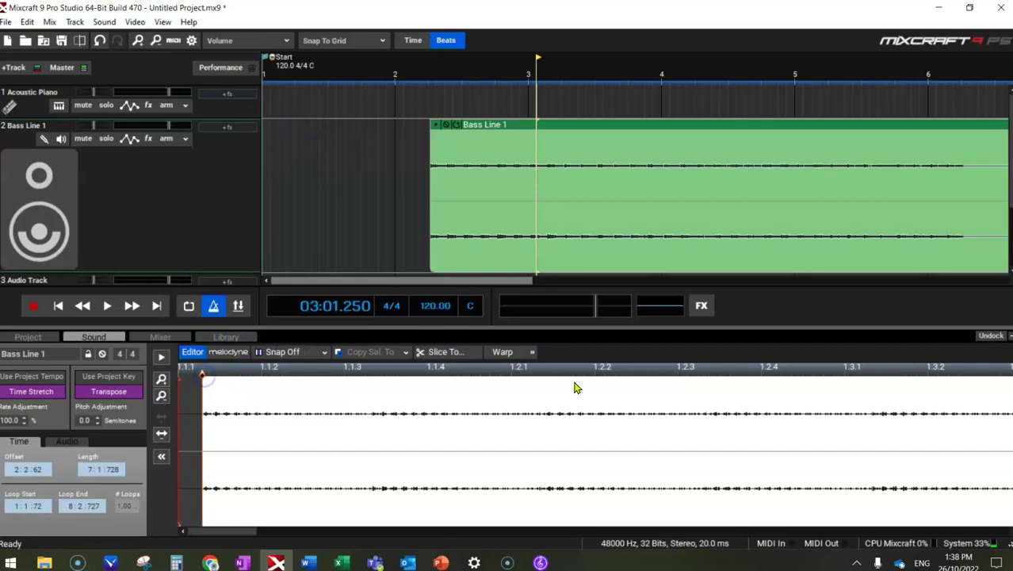
click(1010, 336)
Step: Move the Bass Line 1 clip to start at bar 2 and crop its end at bar 6
scroll(632, 345, down, 1)
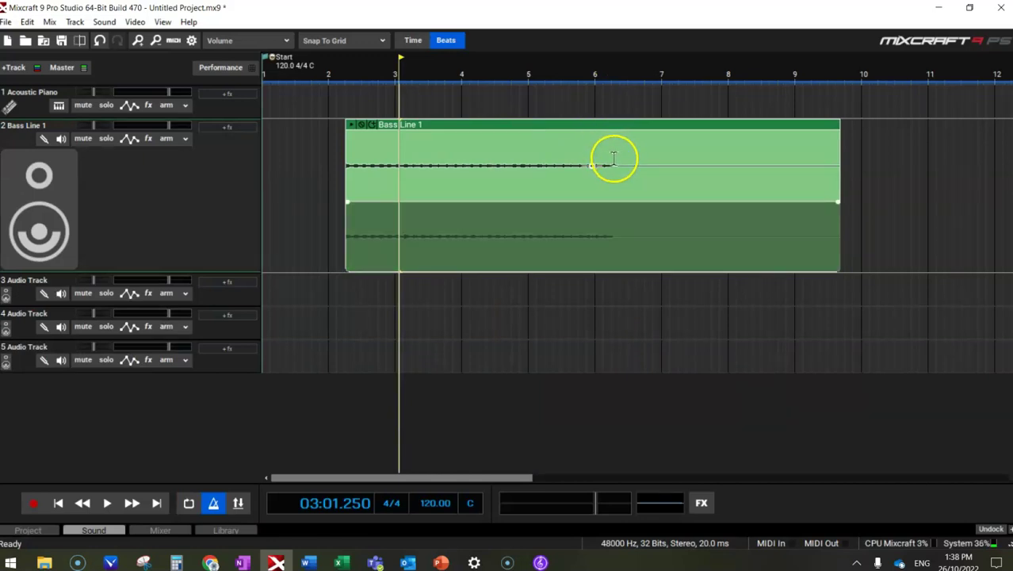
click(350, 40)
click(414, 75)
click(521, 75)
drag(486, 127, 467, 127)
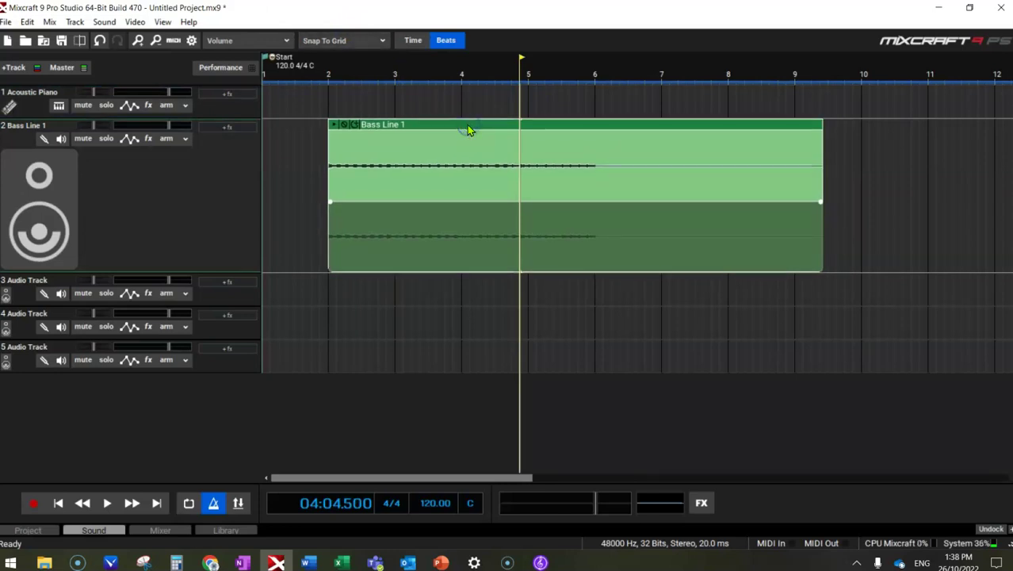
click(595, 101)
drag(822, 146, 595, 150)
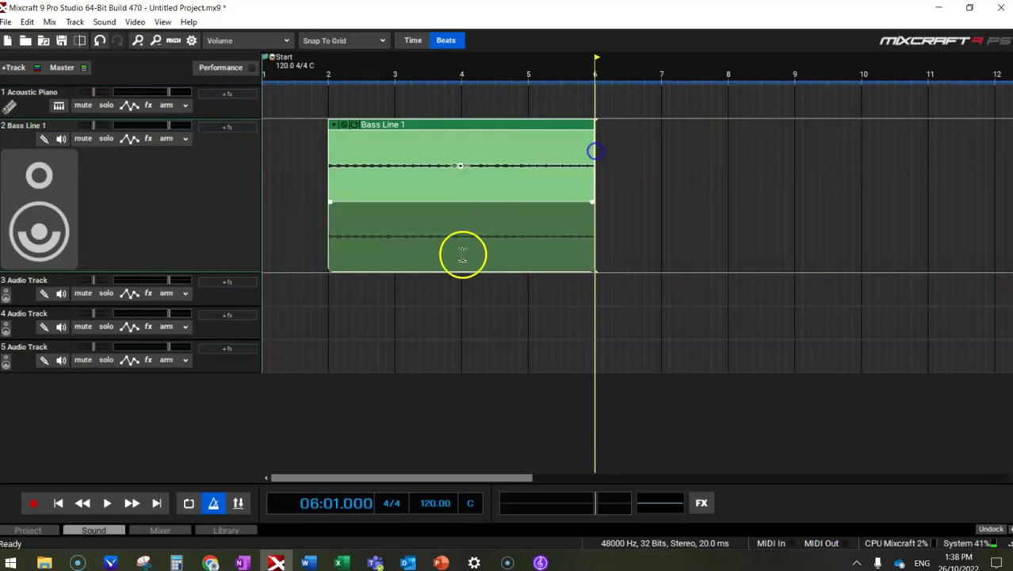
Step: Mix the cropped Bass Line 1 clip to a new clip and loop it two more times up to bar 14
right_click(454, 125)
click(494, 315)
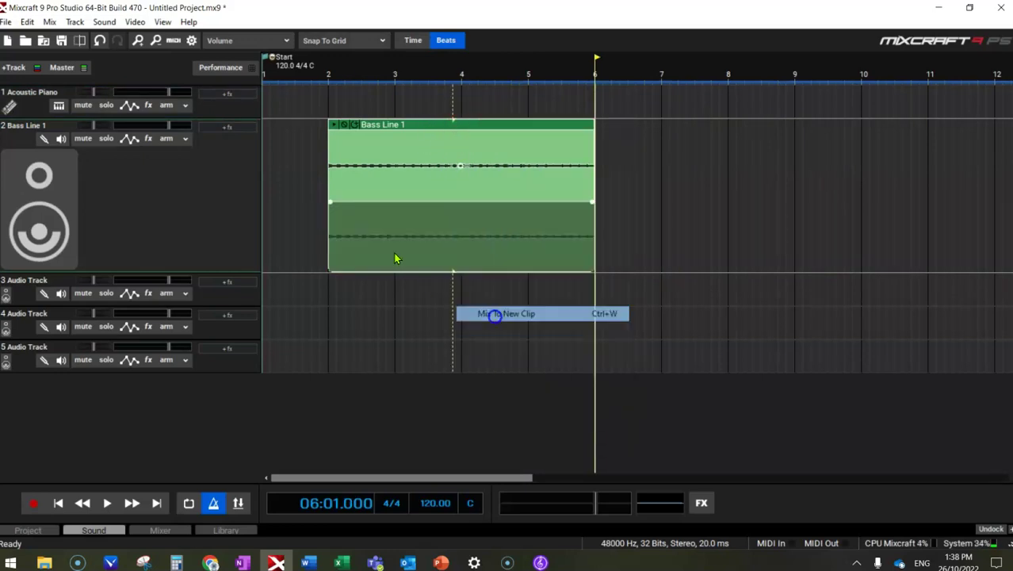
scroll(500, 329, up, 2)
scroll(468, 269, down, 2)
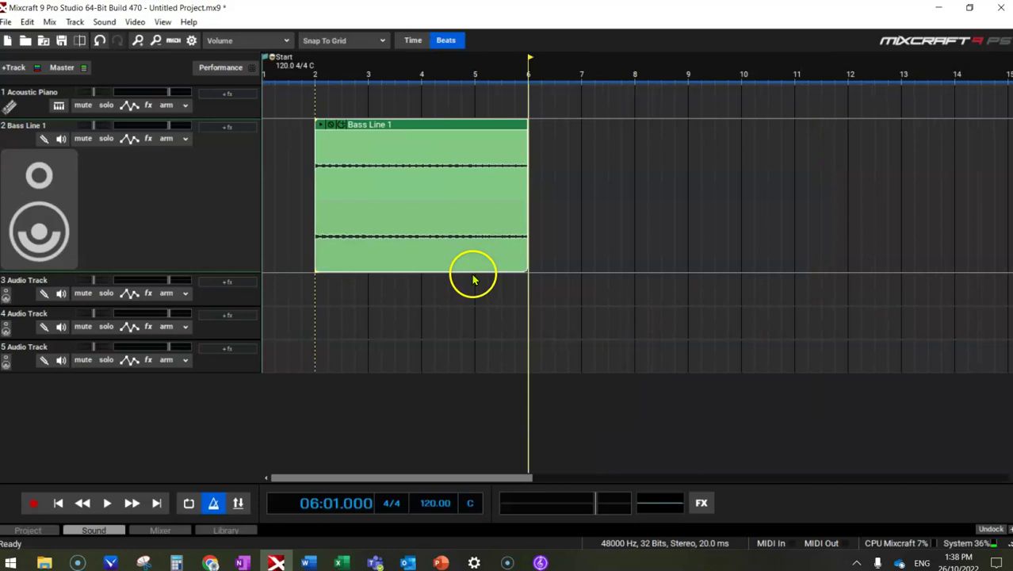
click(341, 125)
click(342, 126)
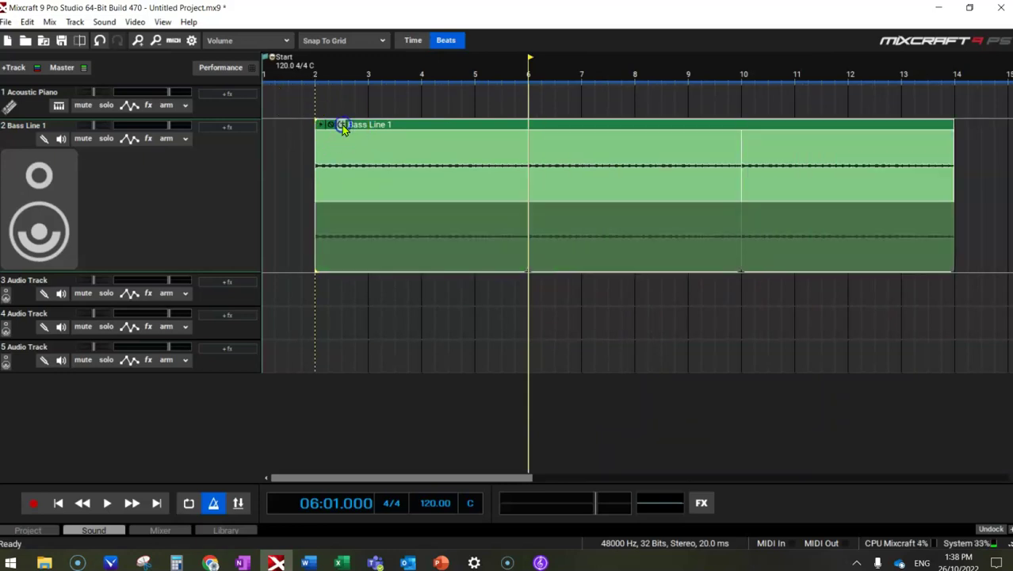
Step: Play back the looped bass clip from bar 2 and reduce the height of the Bass Line 1 track
key(space)
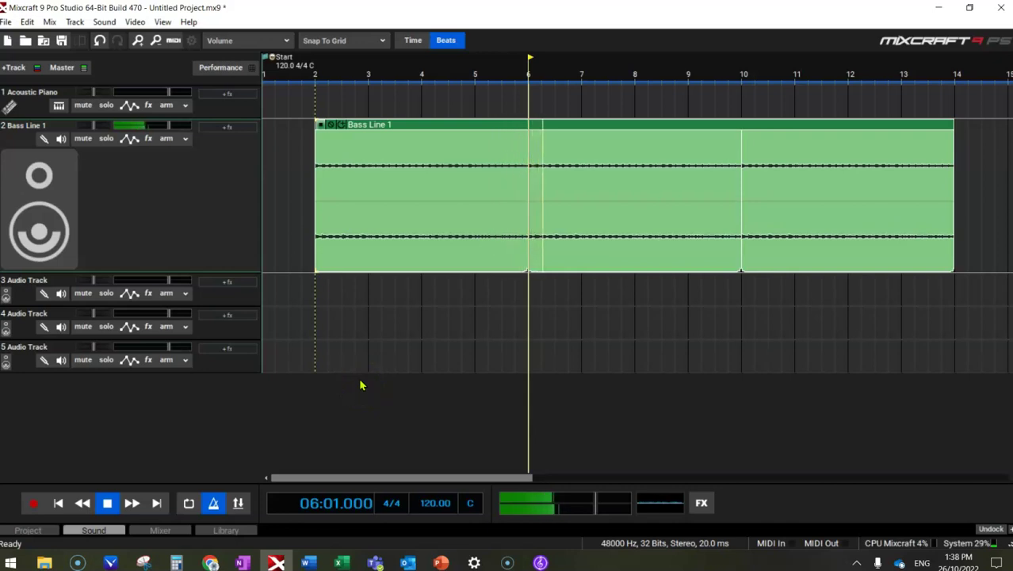
click(318, 302)
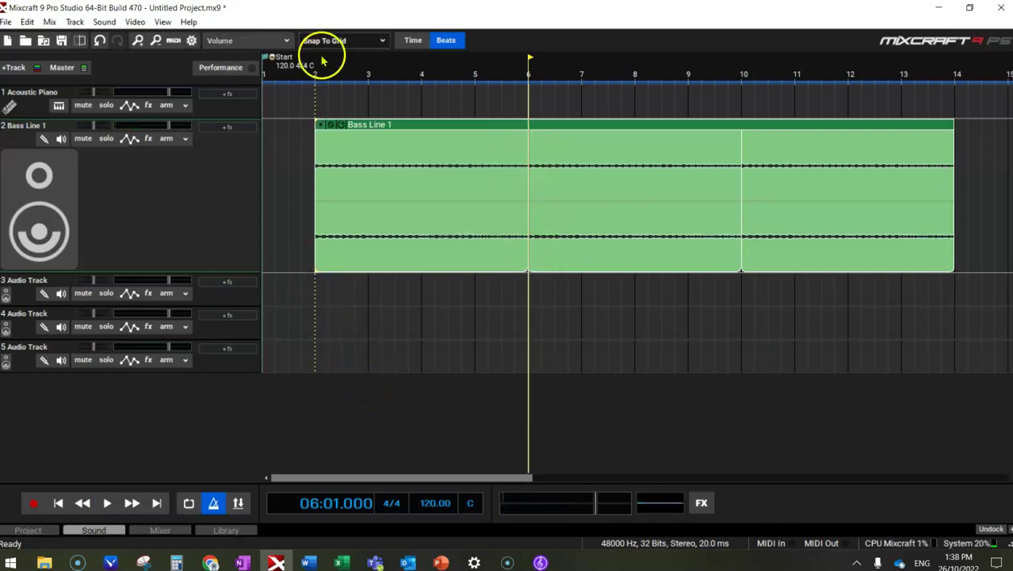
drag(114, 274, 99, 167)
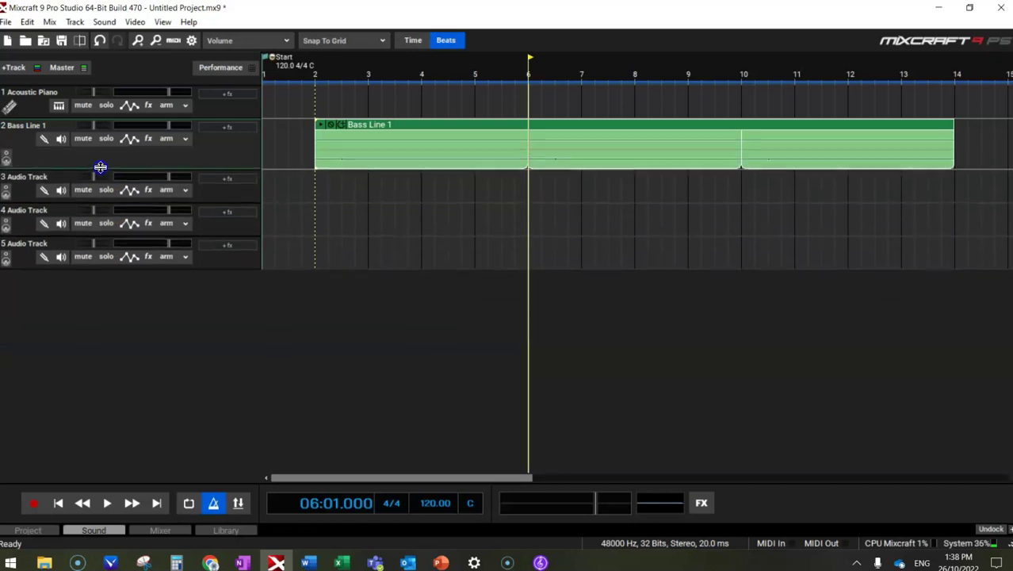
Step: Mute the Bass Line 1 track, enlarge the Acoustic Piano track and add the sound file Bass Line 1.mid to it at bar 2
click(82, 138)
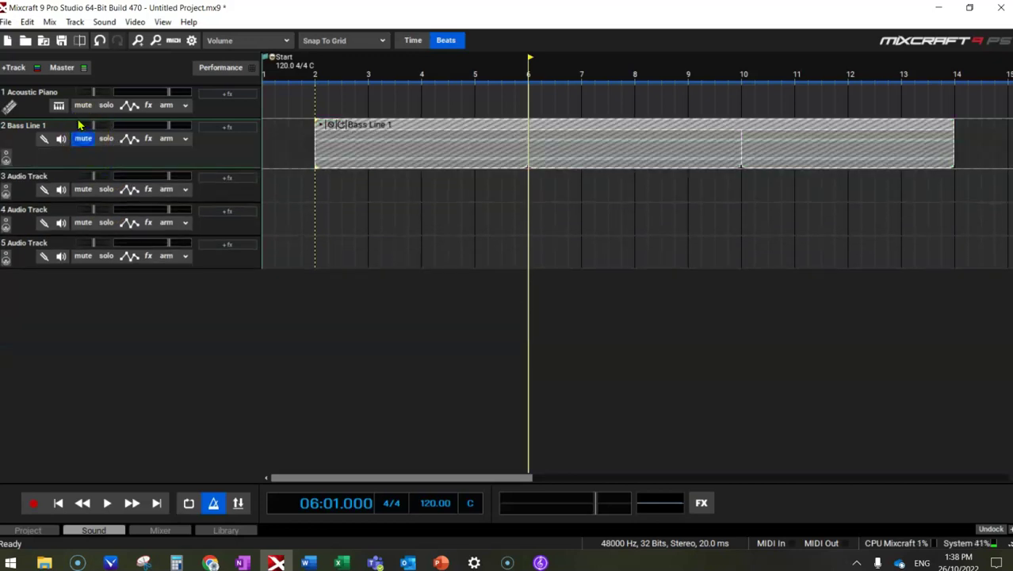
drag(76, 116, 85, 226)
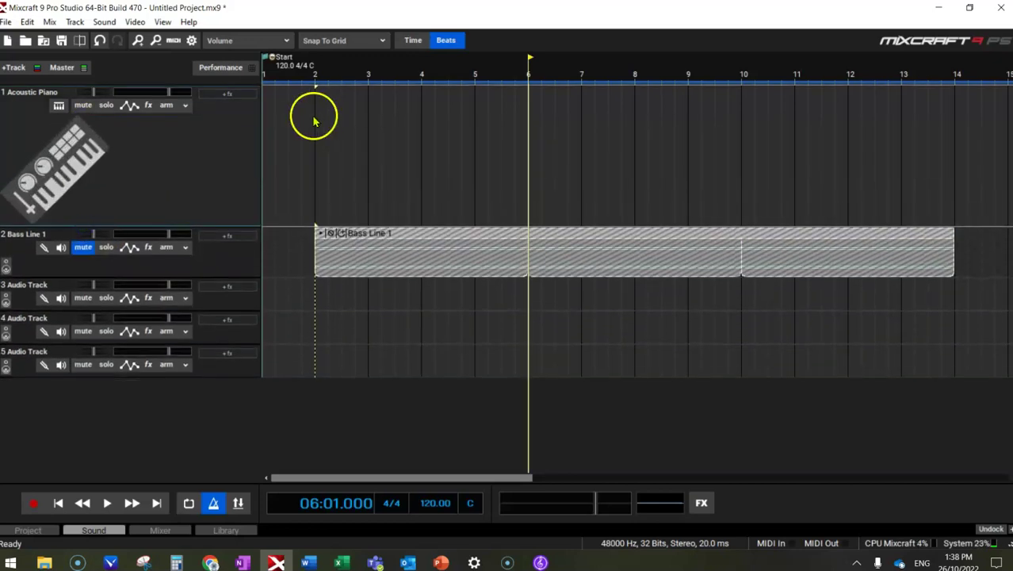
click(314, 120)
click(103, 22)
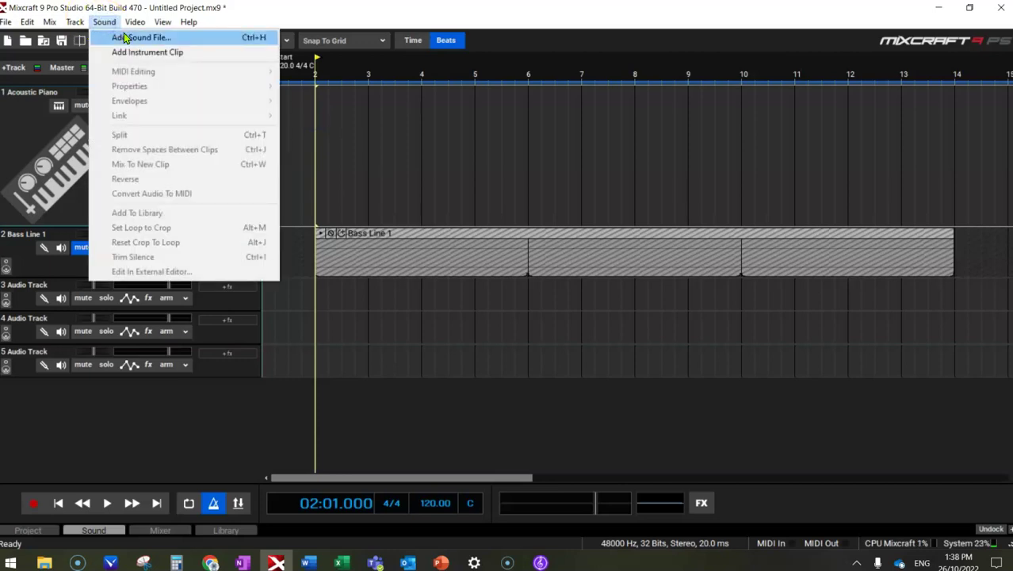
click(131, 36)
click(388, 208)
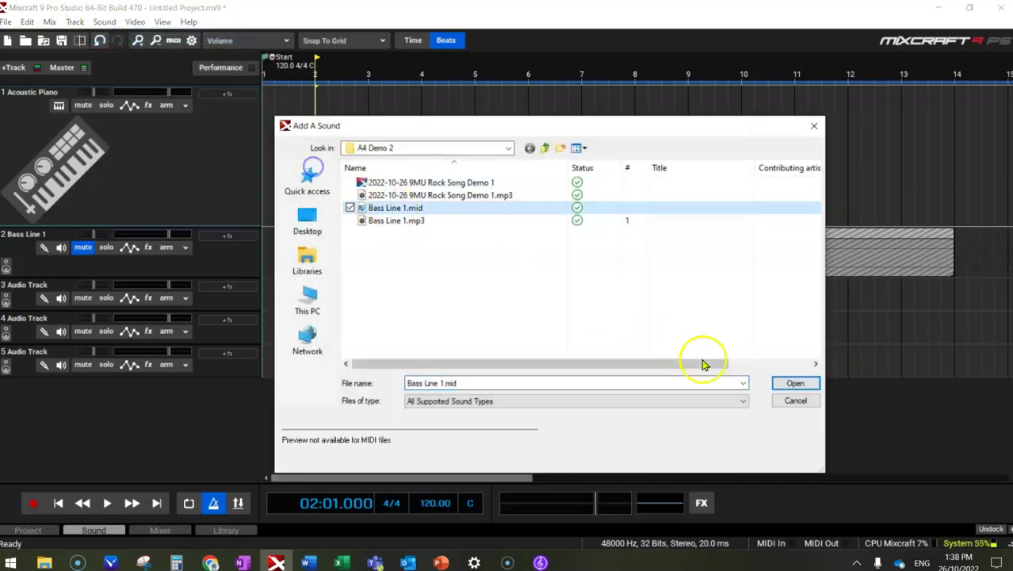
click(795, 383)
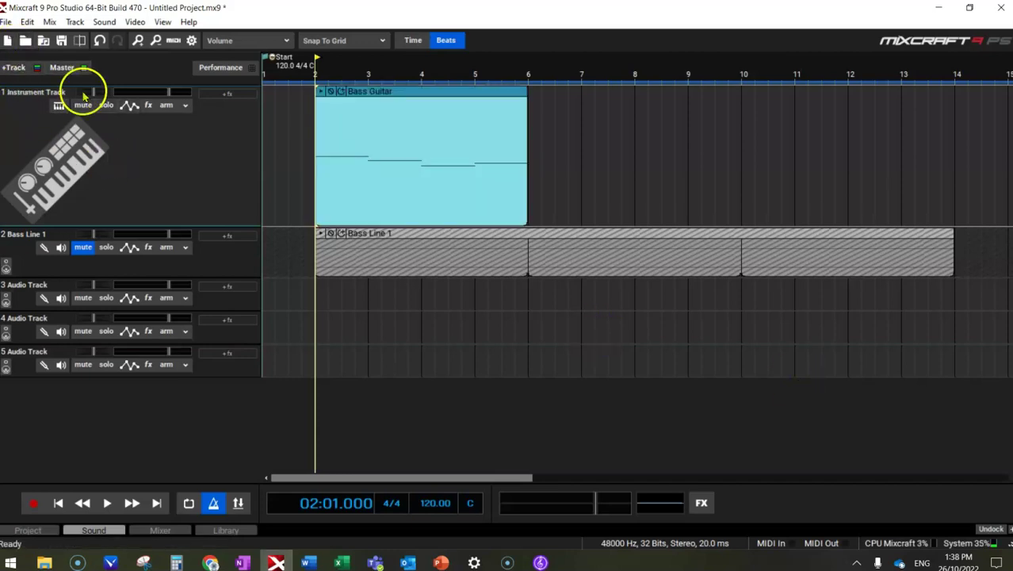
Step: Examine the Bass Guitar clip's notes in the undocked piano roll, audition them, and redock the editor
double_click(366, 90)
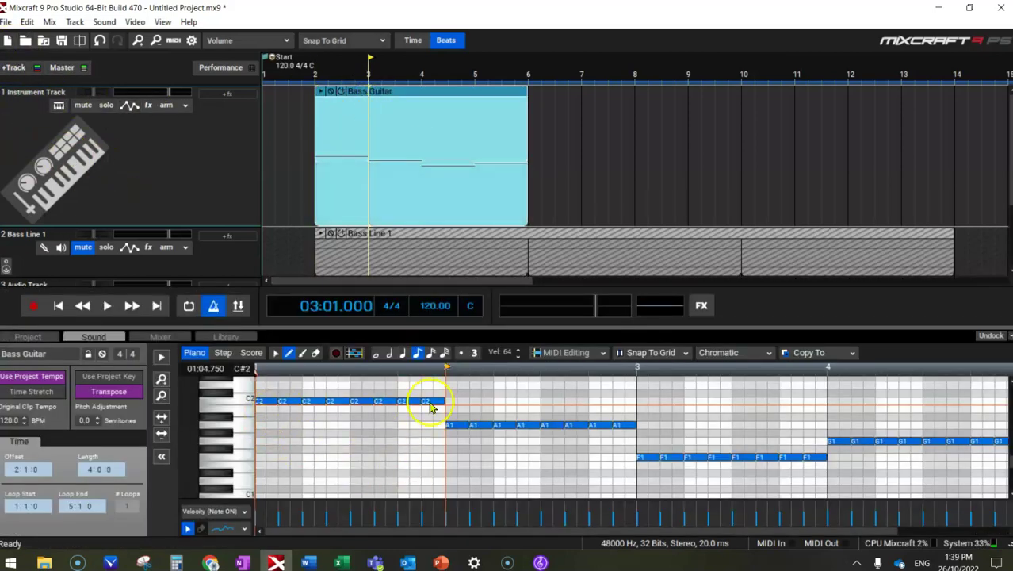
click(989, 335)
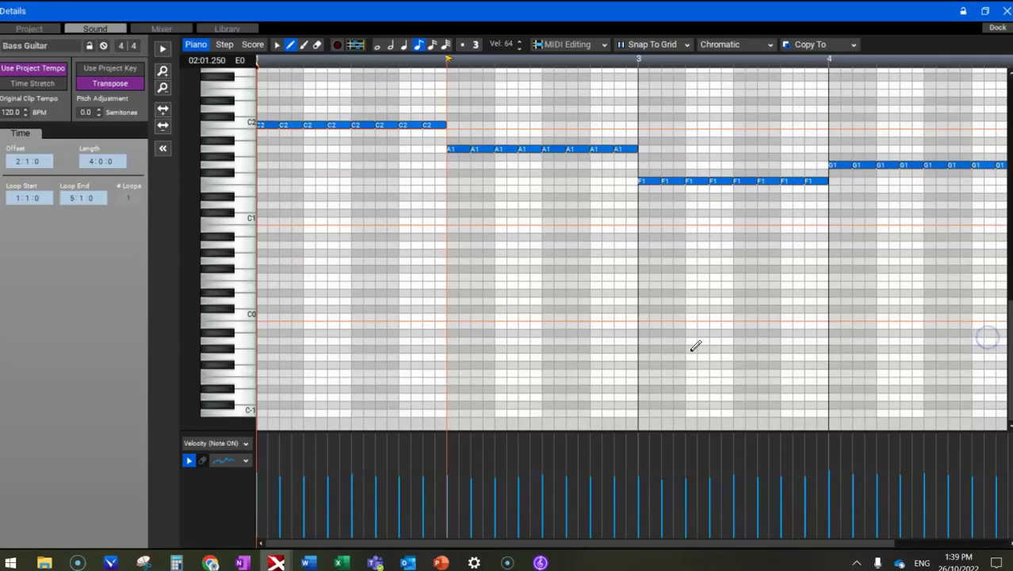
click(163, 48)
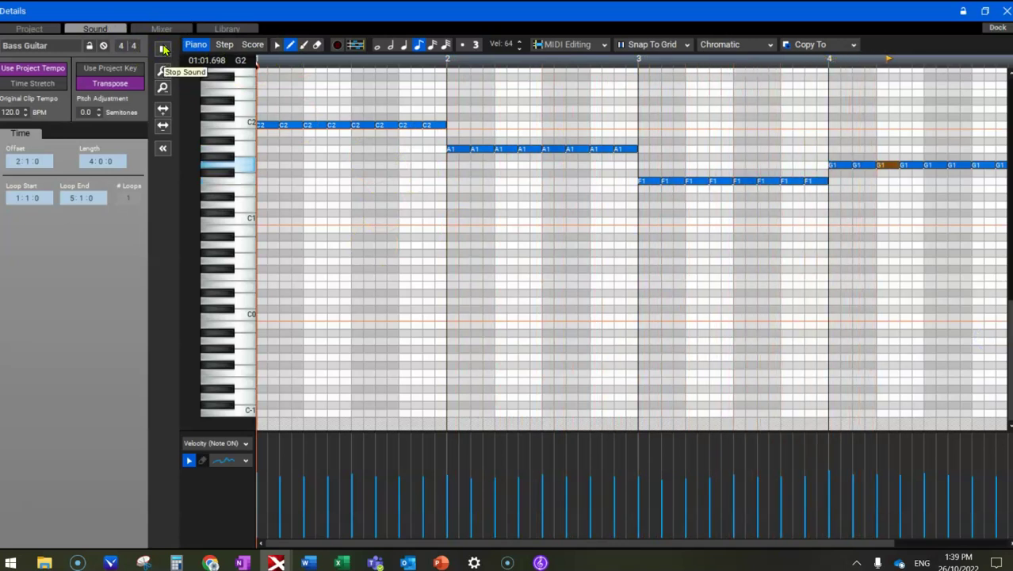
click(996, 28)
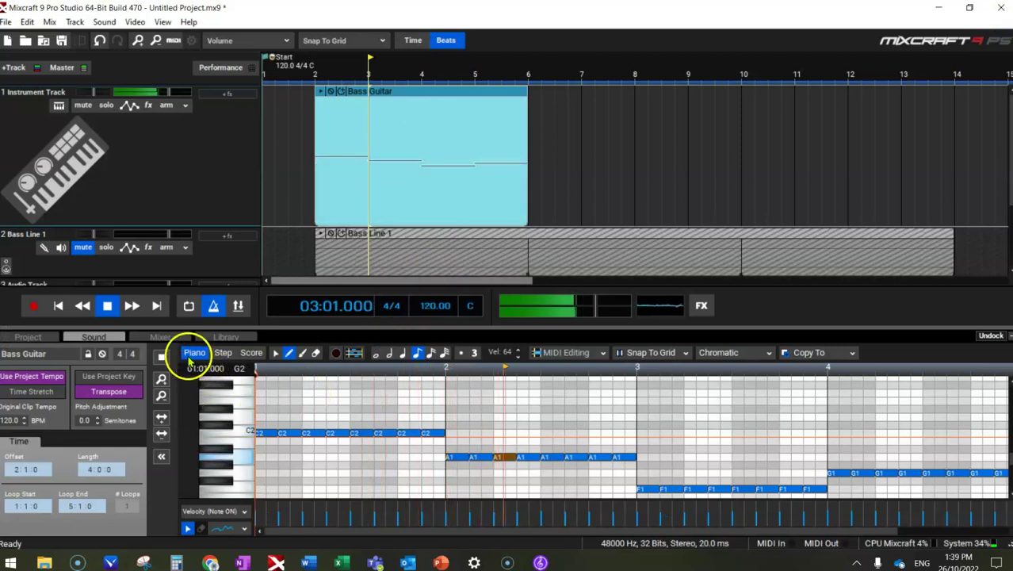
click(161, 356)
Step: Loop the Bass Guitar clip two more times up to bar 14
click(340, 91)
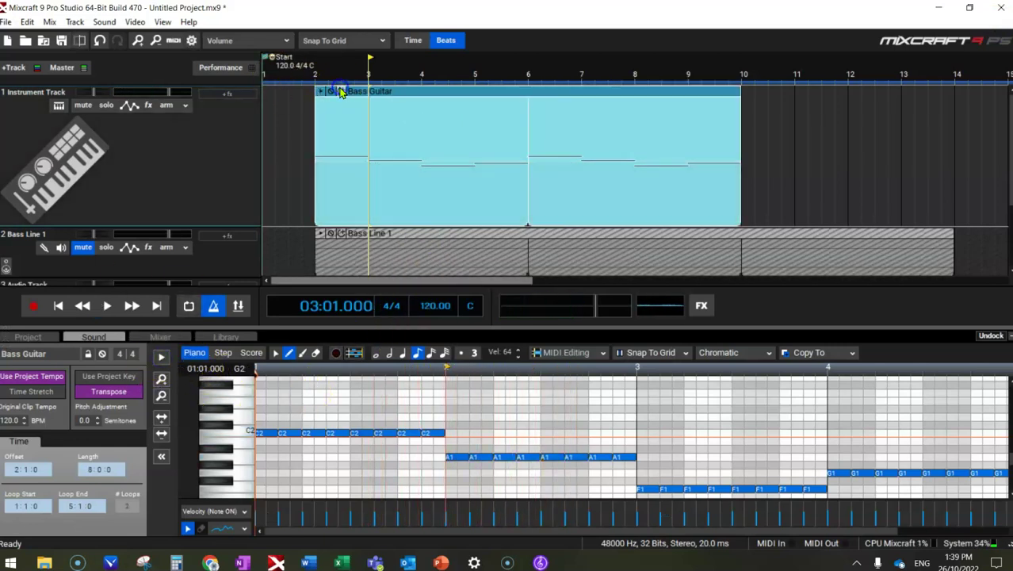
click(340, 92)
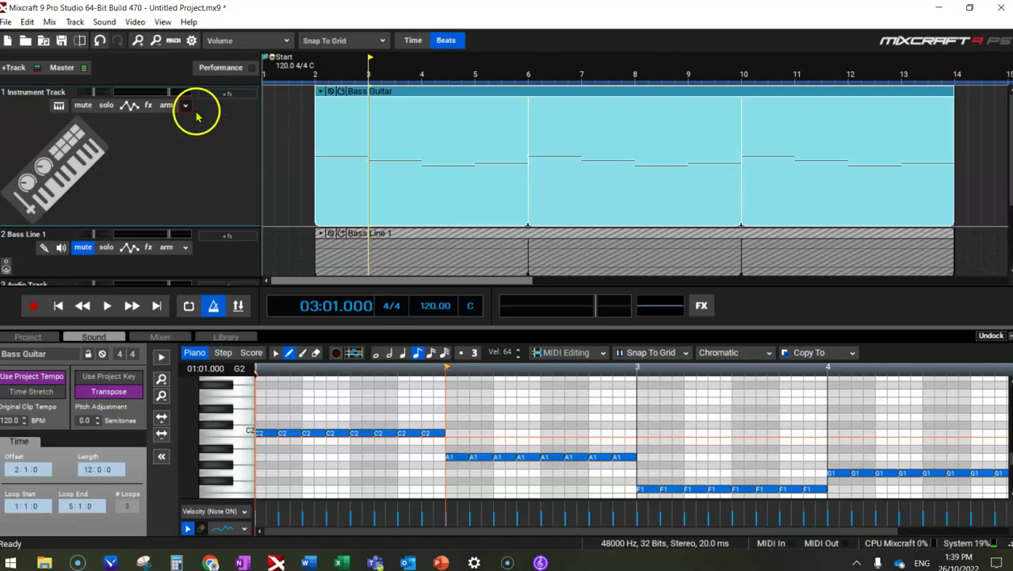
Step: Assign the Acoustic Bass preset from the Bass category to the instrument track
click(59, 107)
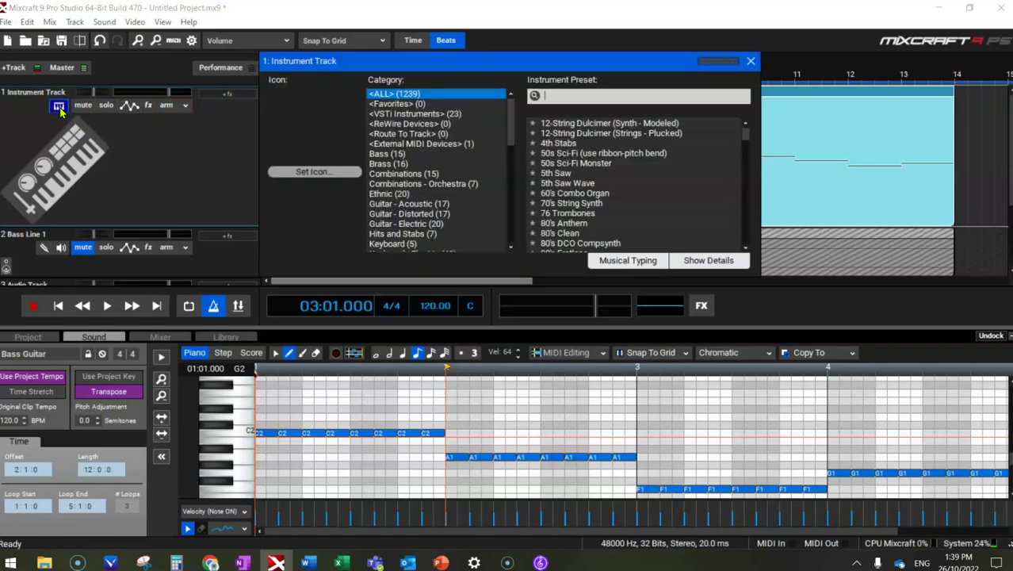
click(376, 154)
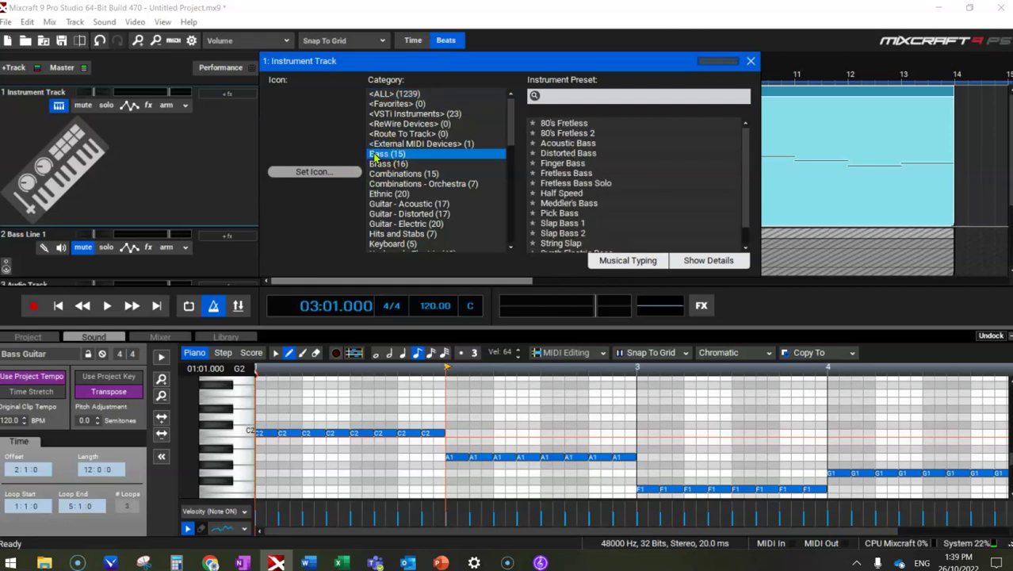
drag(570, 66, 634, 97)
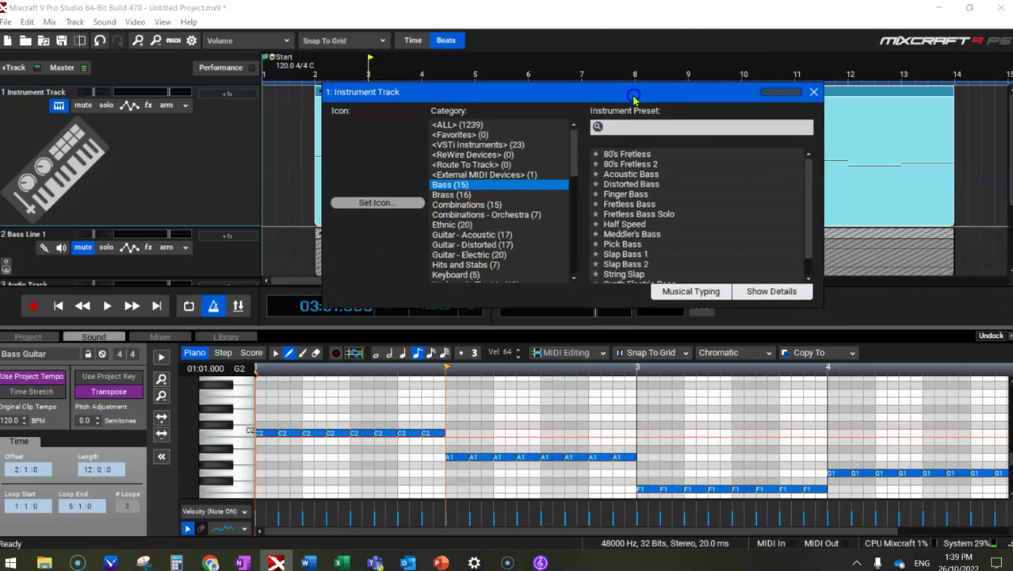
drag(808, 186, 807, 162)
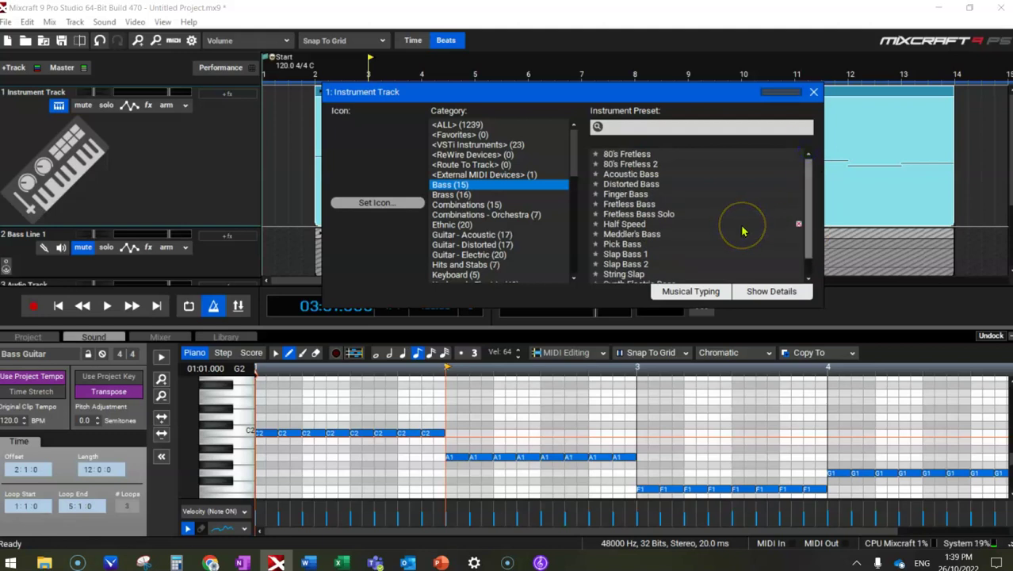
click(626, 175)
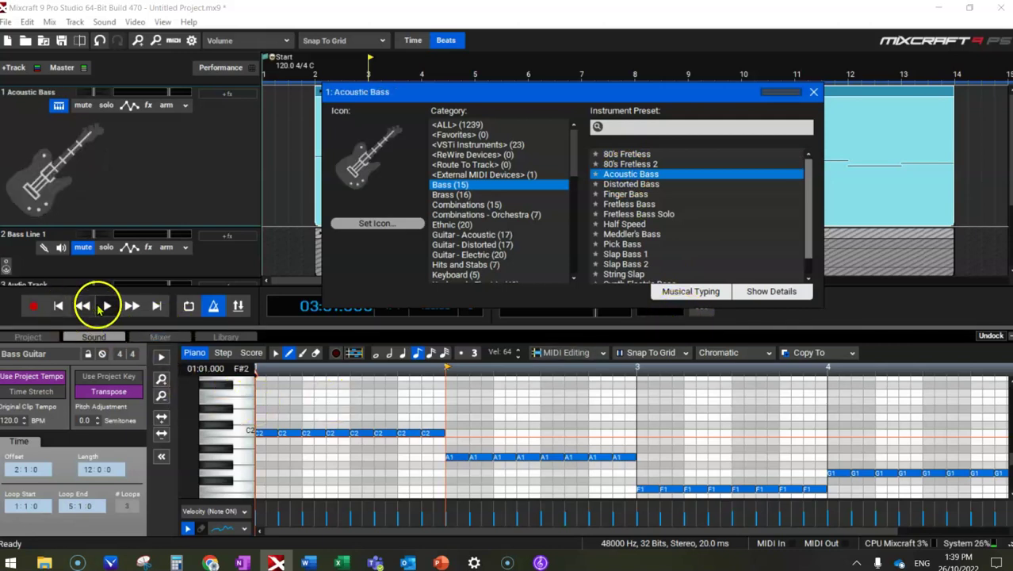
Step: Play back the Bass Guitar clip while trying the 80's Fretless and Slap Bass 1 presets, and stop playback
click(104, 308)
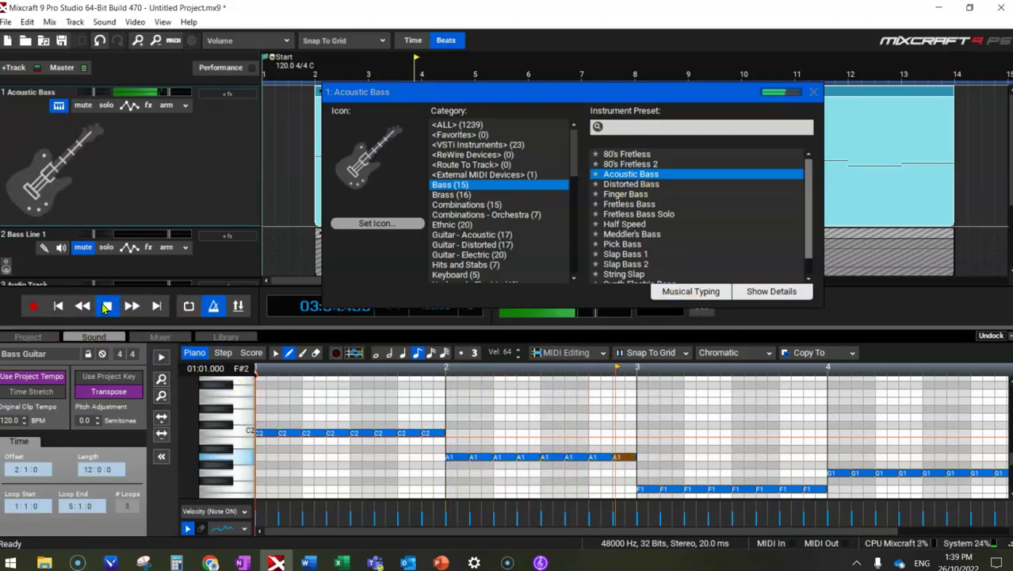
click(607, 154)
click(621, 254)
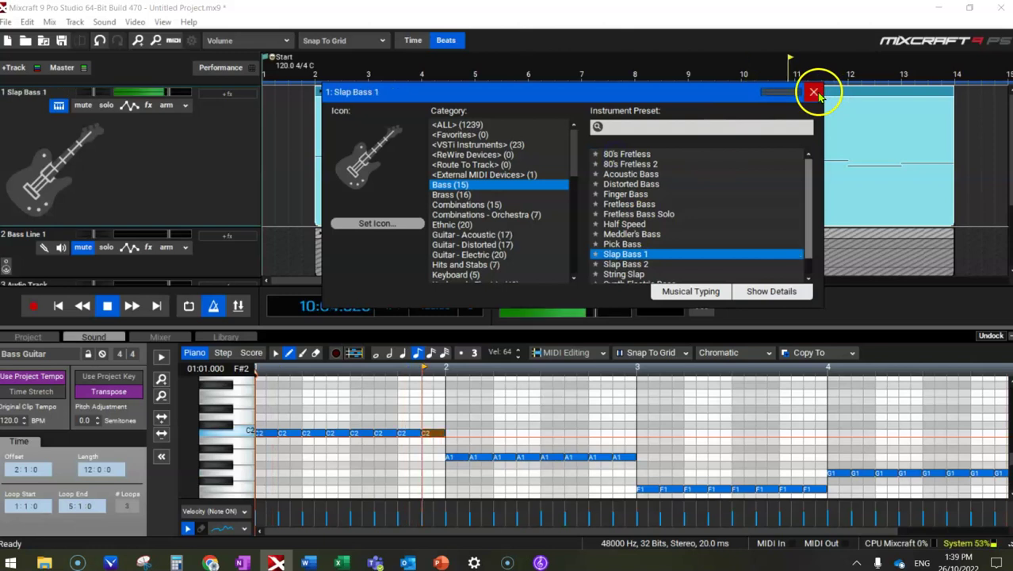
click(814, 92)
key(space)
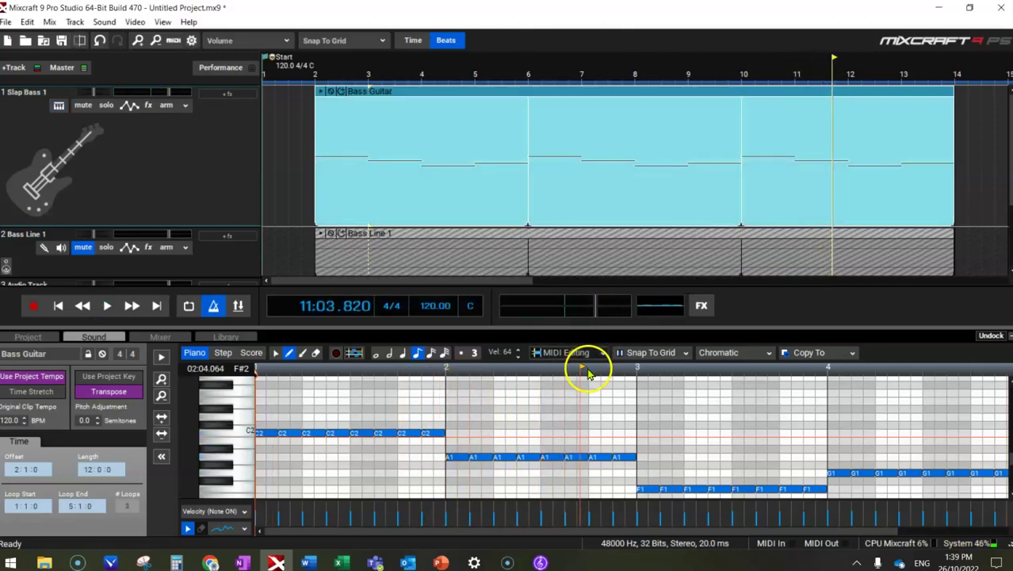
Step: Shorten the Bass Guitar clip so that it ends at bar 6
drag(951, 137, 525, 134)
click(446, 93)
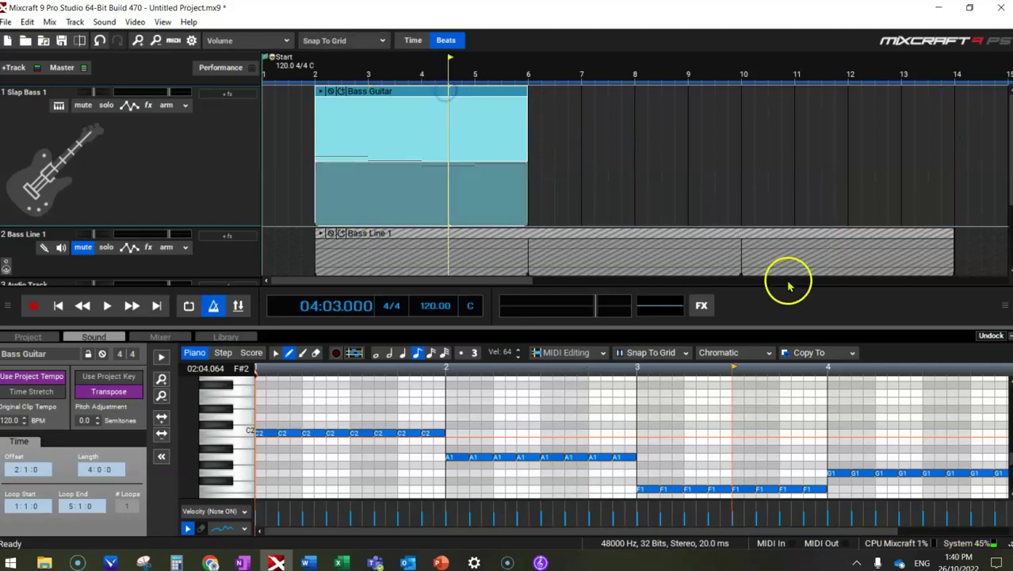
Step: Transpose all notes of the Bass Guitar clip up one octave in the undocked piano roll, so the first bar is on C3
click(989, 335)
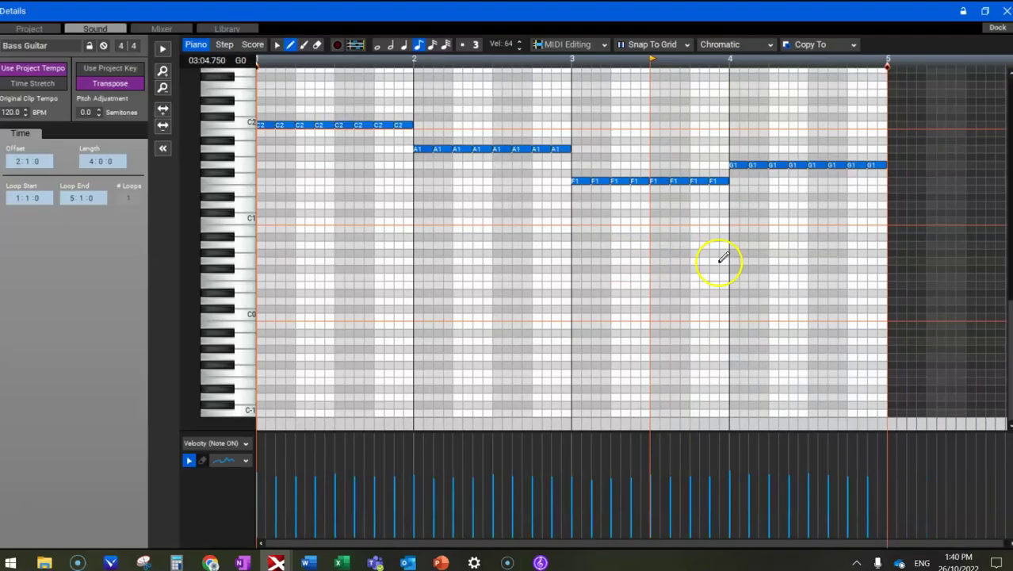
click(278, 44)
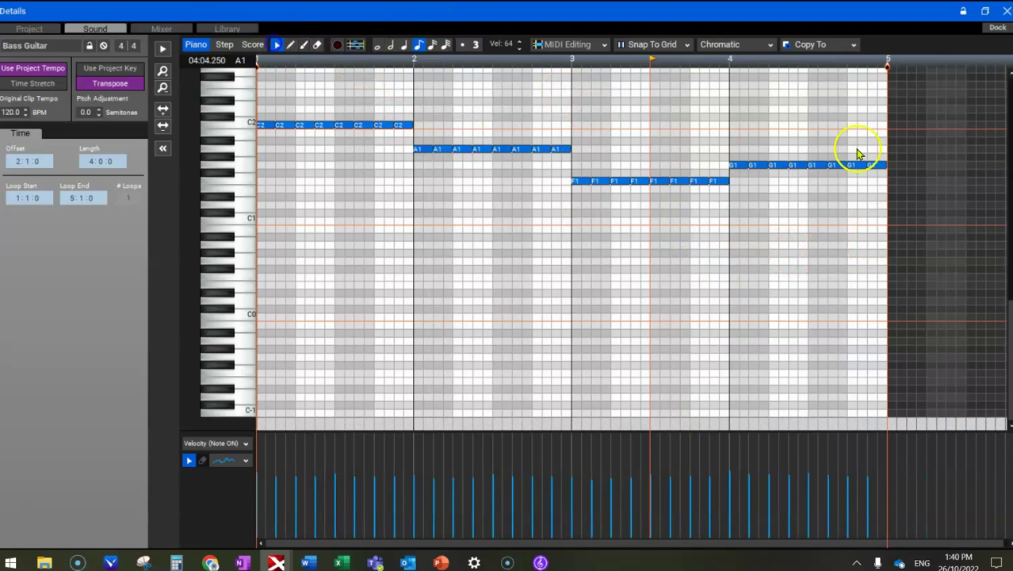
drag(875, 219, 248, 113)
key(Up)
key(Up)
key(Up)
key(Up)
key(Up)
key(Up)
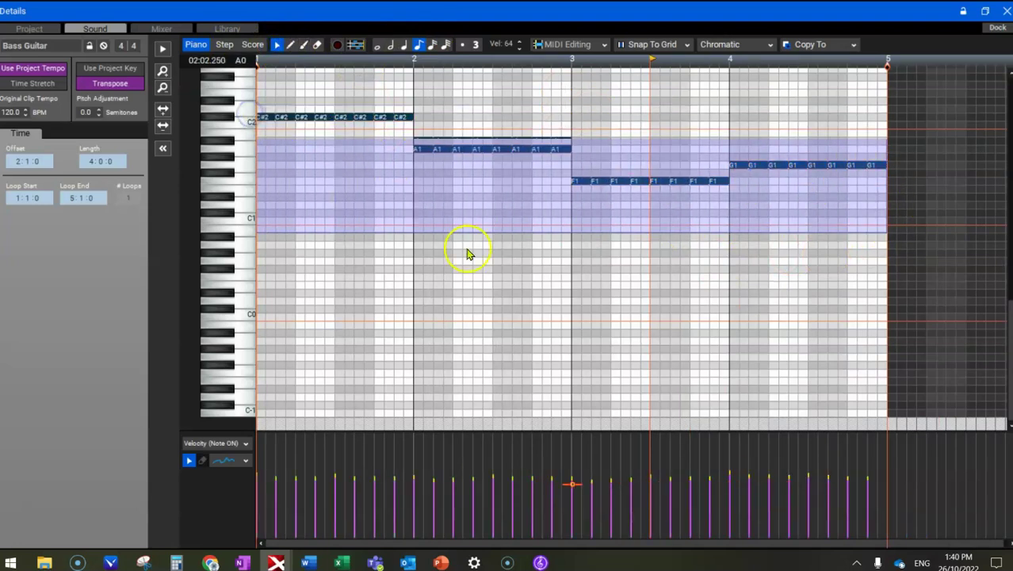
scroll(426, 238, up, 1)
scroll(426, 239, up, 1)
key(Up)
key(Up)
key(Up)
key(Up)
key(Up)
key(Up)
key(Up)
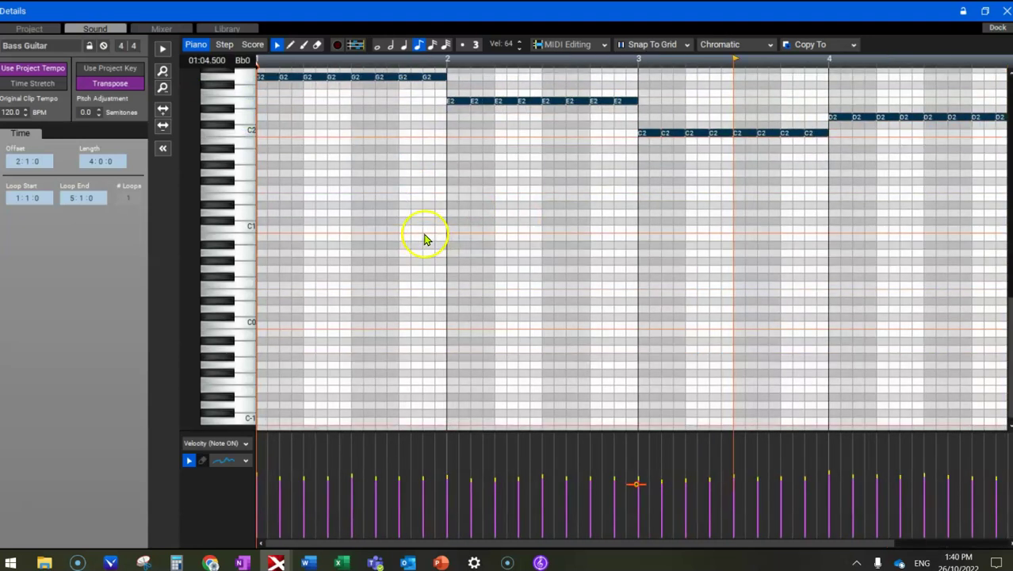
key(Up)
key(Up)
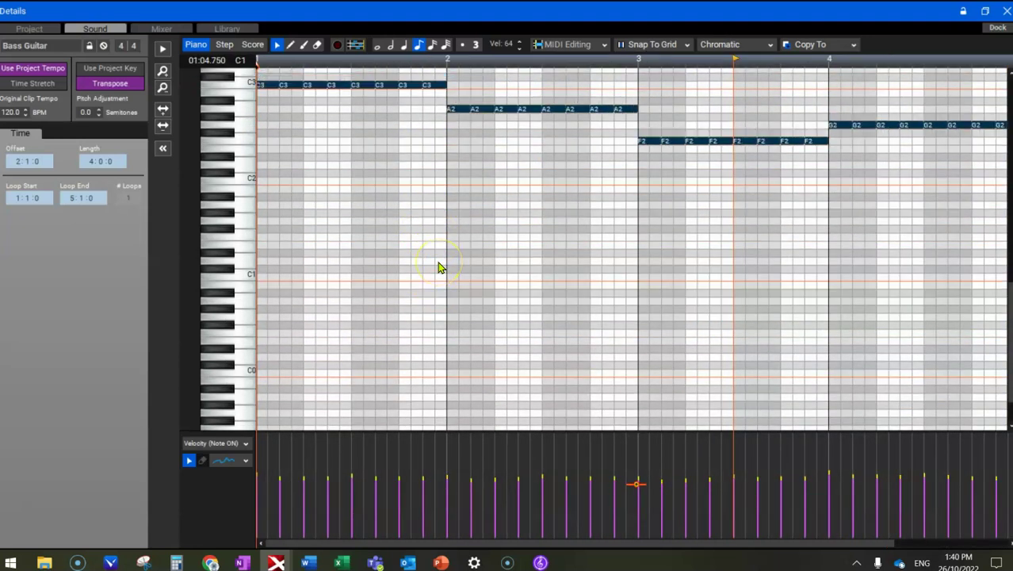
key(Down)
key(Down)
key(Down)
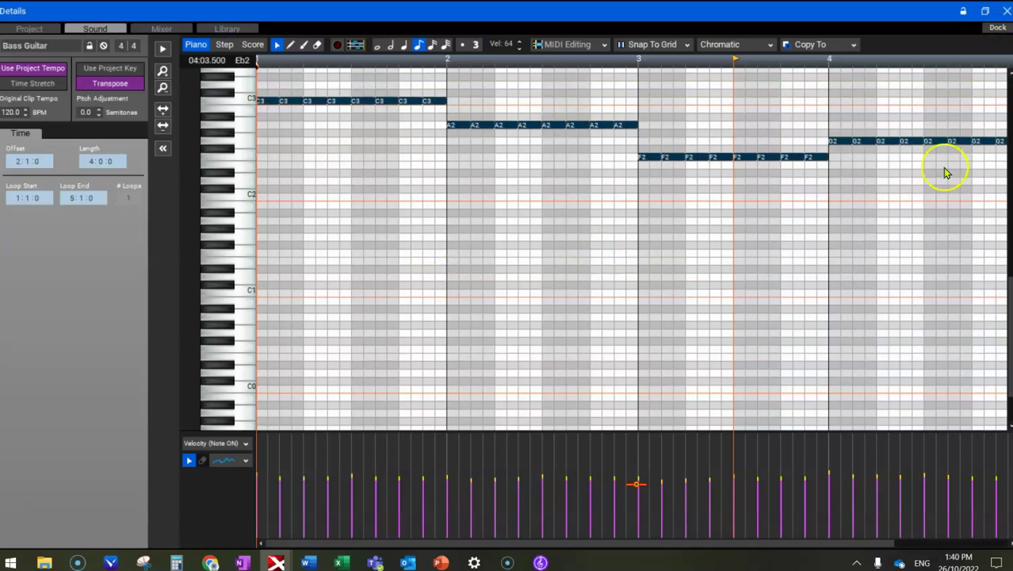
Step: Select the first bar's C3 notes, redock the editor and audition the Bass Guitar clip
click(277, 47)
drag(259, 73, 448, 164)
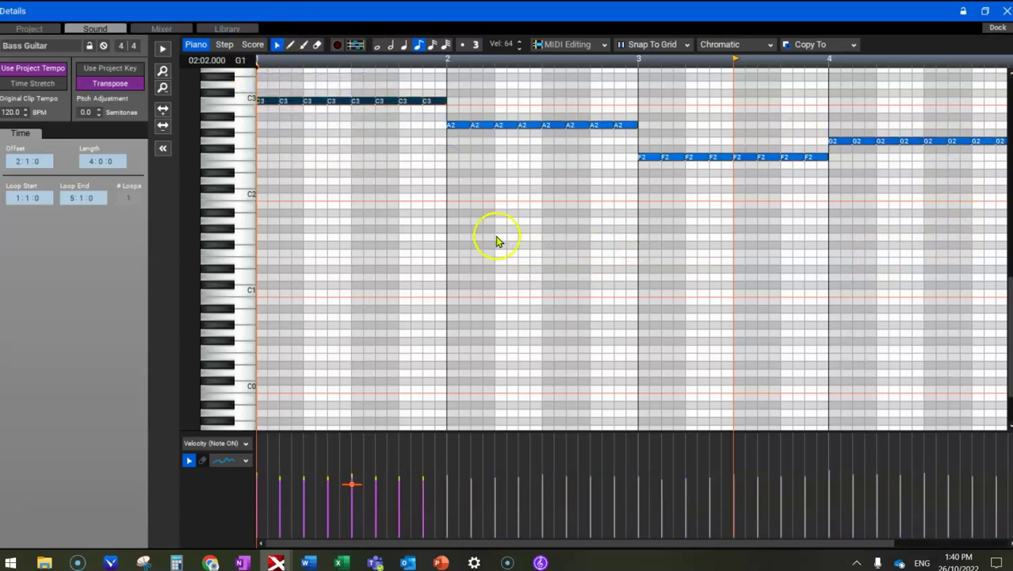
click(995, 27)
click(321, 92)
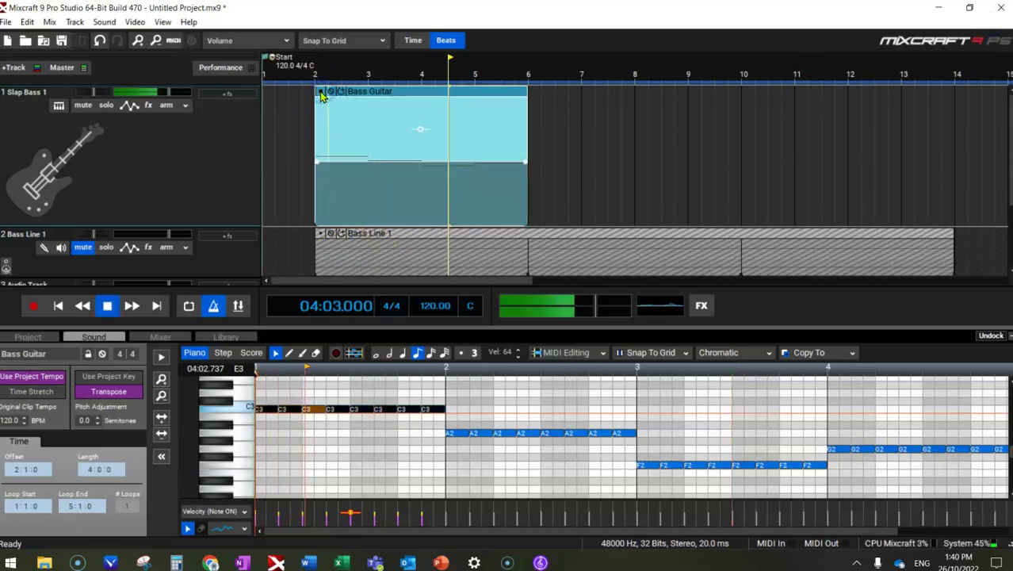
key(space)
Step: Switch the Slap Bass 1 track to the Acoustic Bass preset and audition the Bass Guitar clip
click(58, 107)
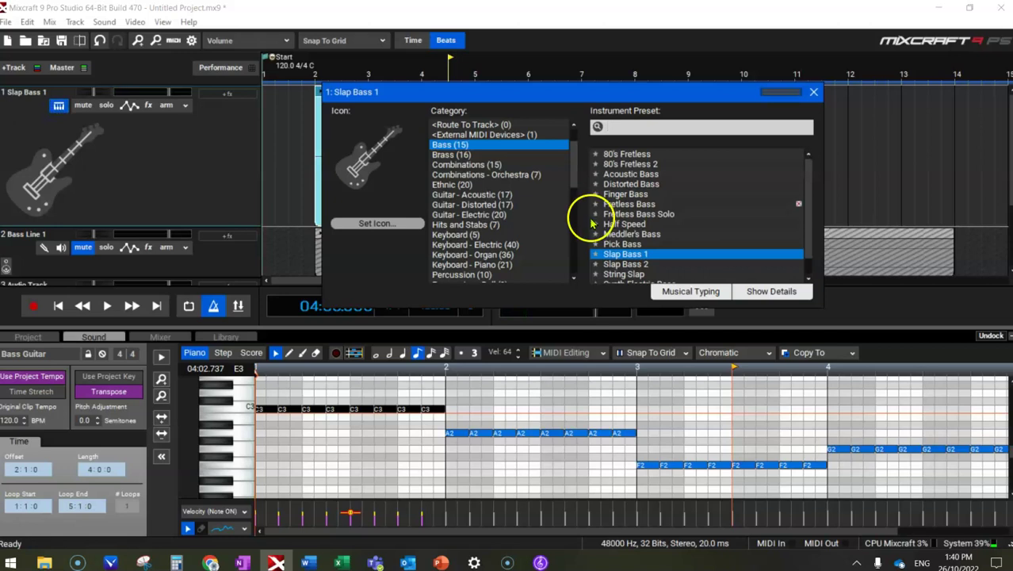
click(628, 173)
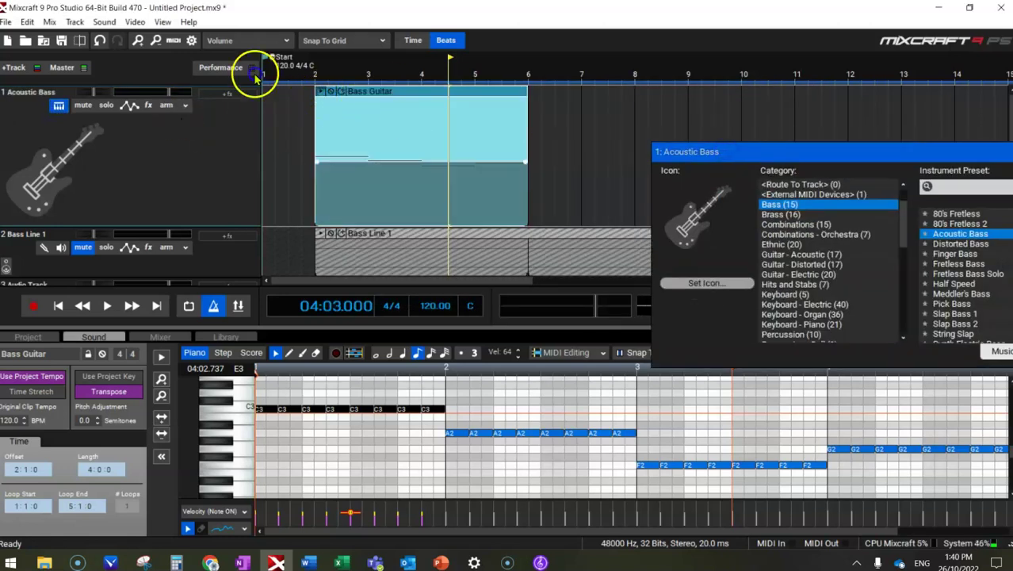
key(space)
drag(784, 151, 706, 117)
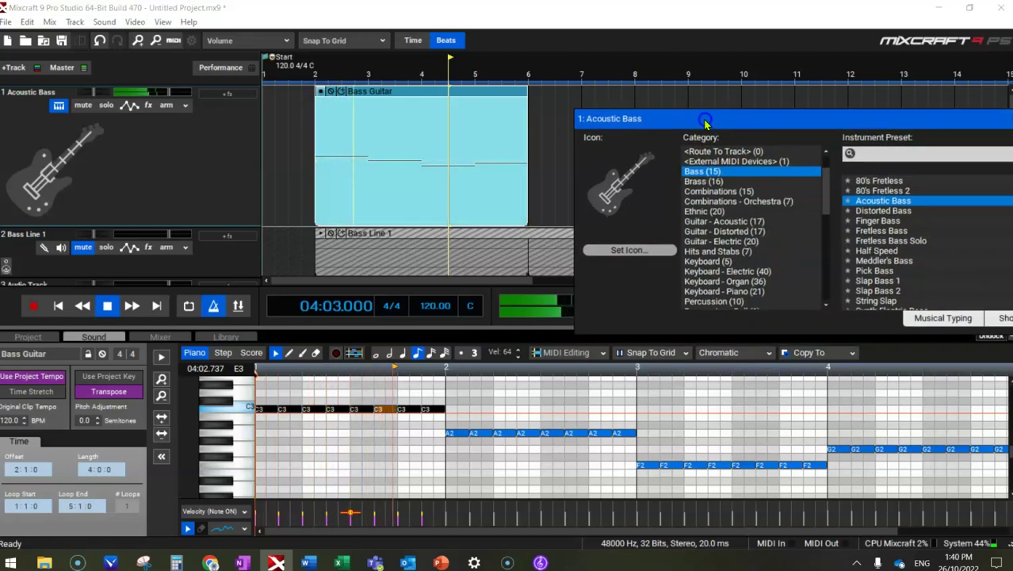
Step: Try the 80's Fretless and Half Speed presets, settle on Pick Bass for the track and audition the clip
click(866, 180)
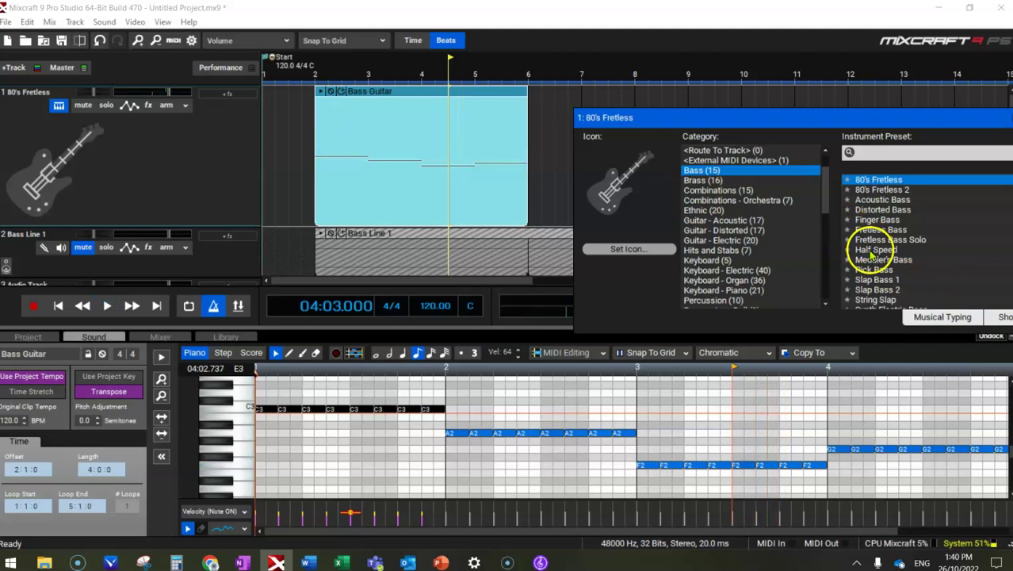
click(911, 249)
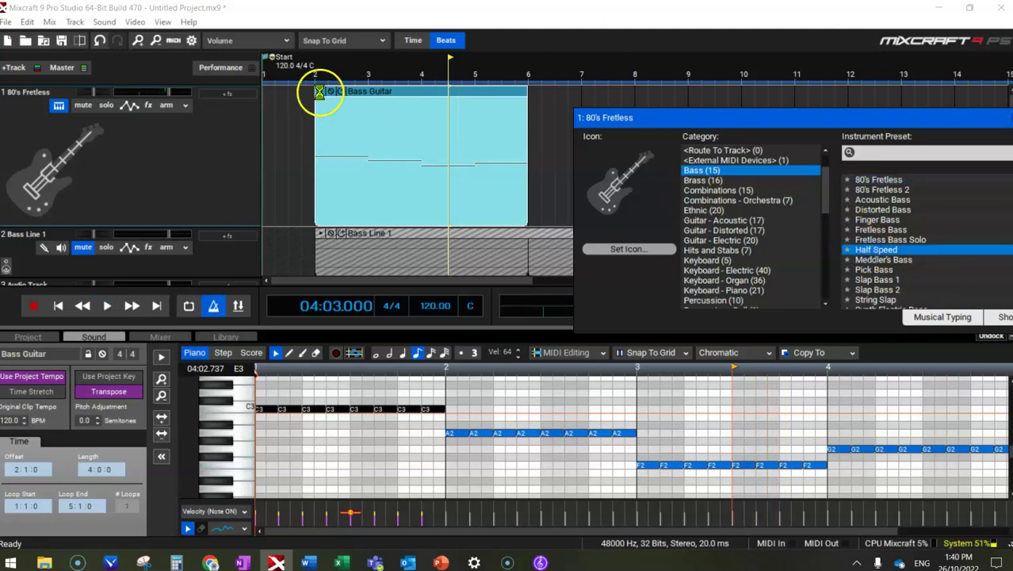
click(870, 269)
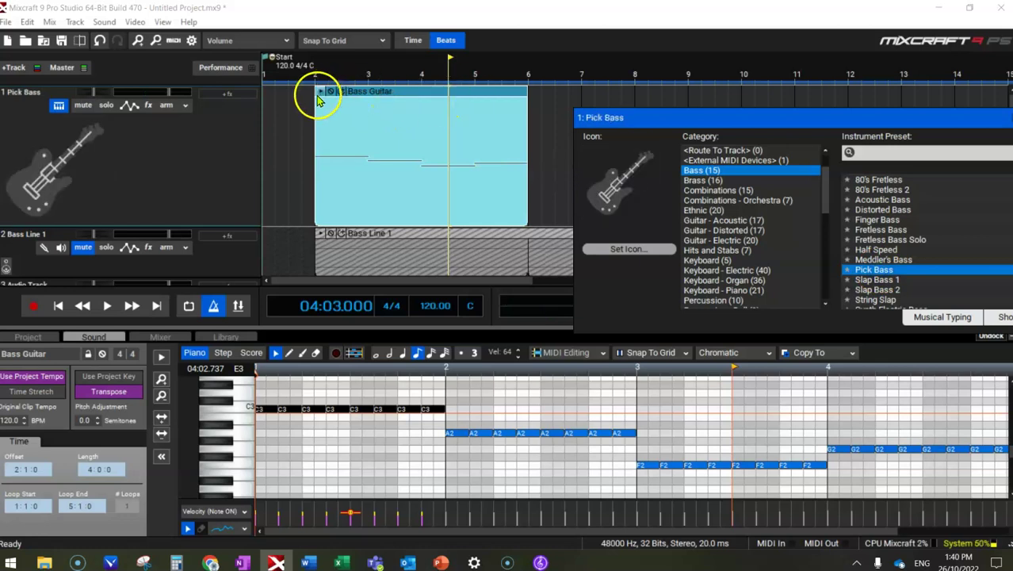
key(space)
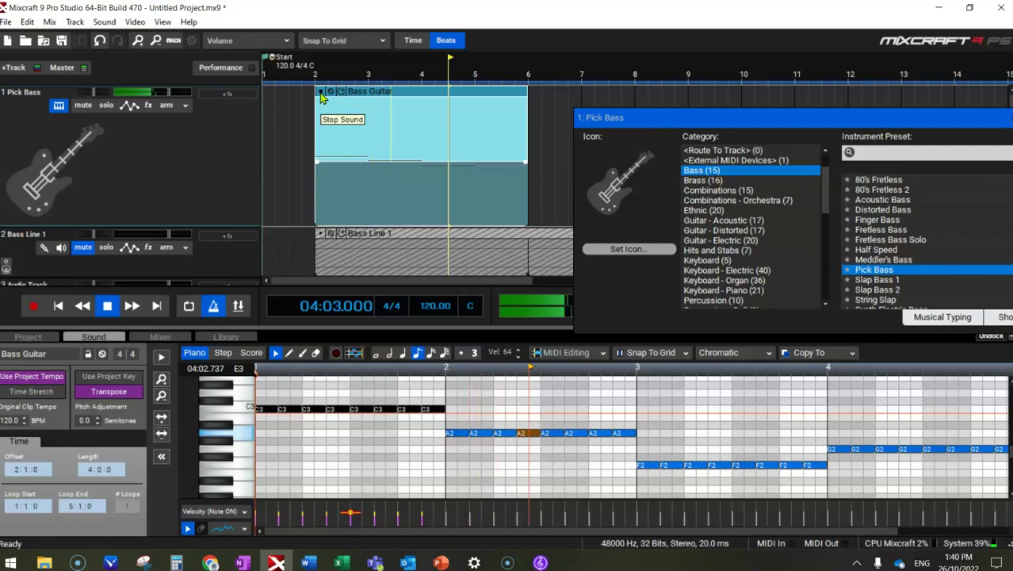
Step: Stop the Bass Guitar clip audition and look through the remaining bass presets
click(321, 92)
scroll(886, 287, down, 1)
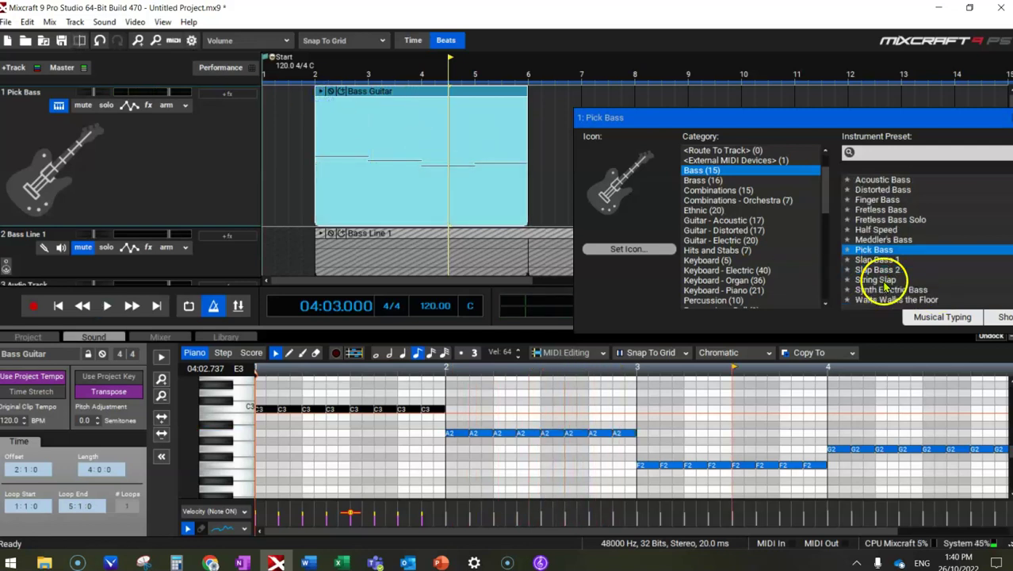
Step: In the Bass Guitar clip, lower bar 1's fourth note to A2, raise bar 2's fourth note to B2, and audition the clip
drag(459, 327, 446, 164)
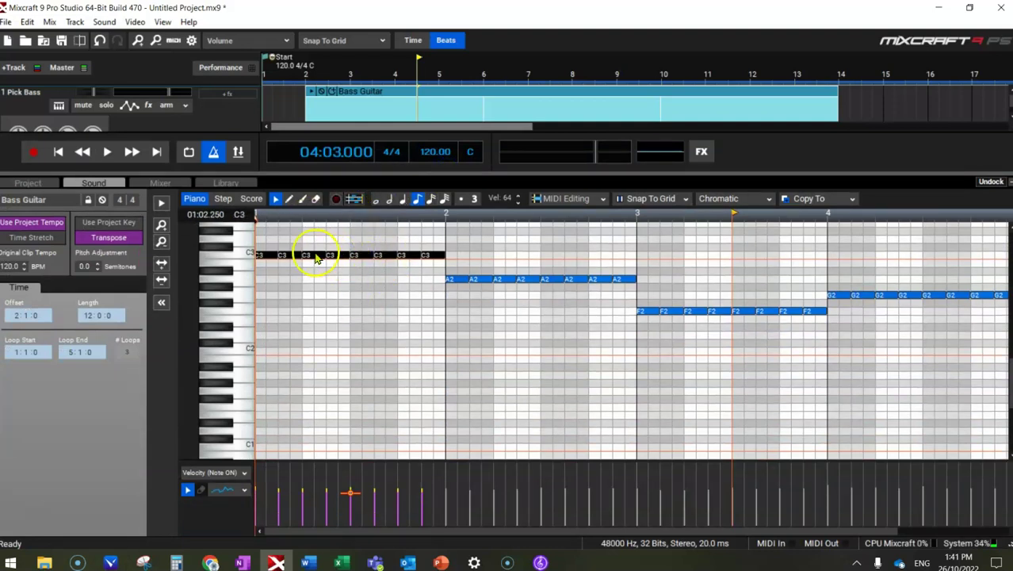
click(340, 258)
click(476, 281)
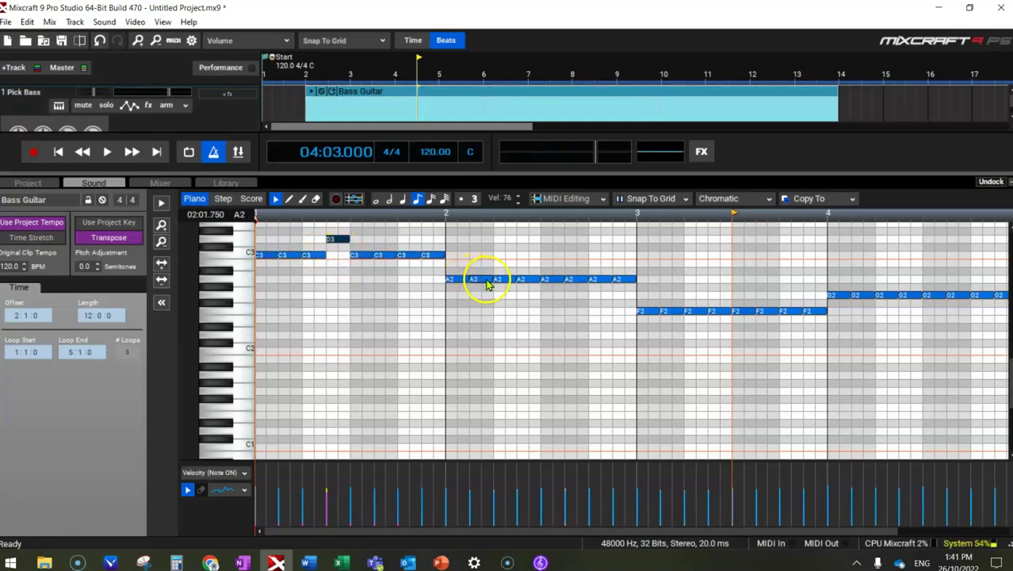
click(340, 240)
drag(342, 278, 341, 268)
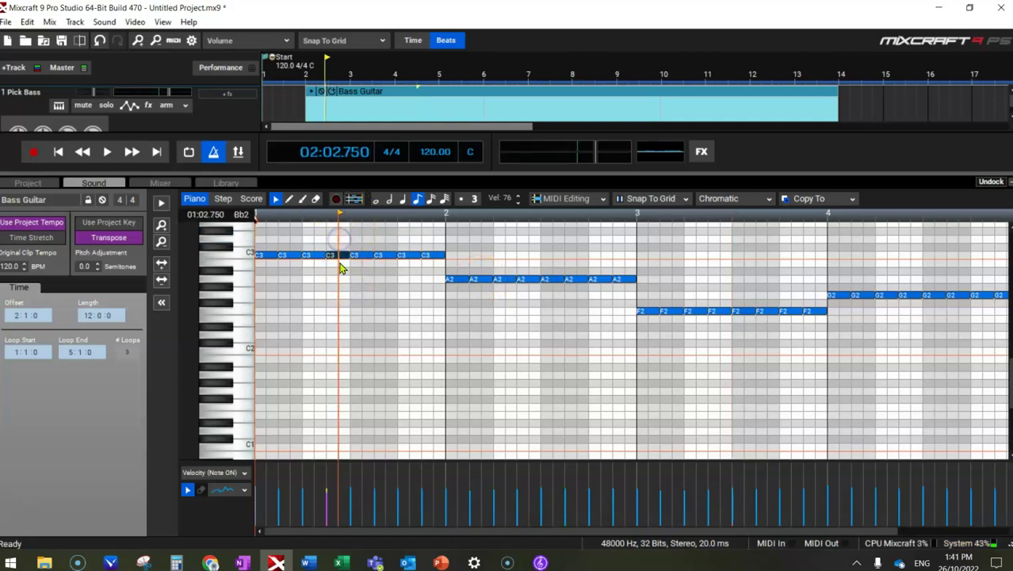
click(161, 203)
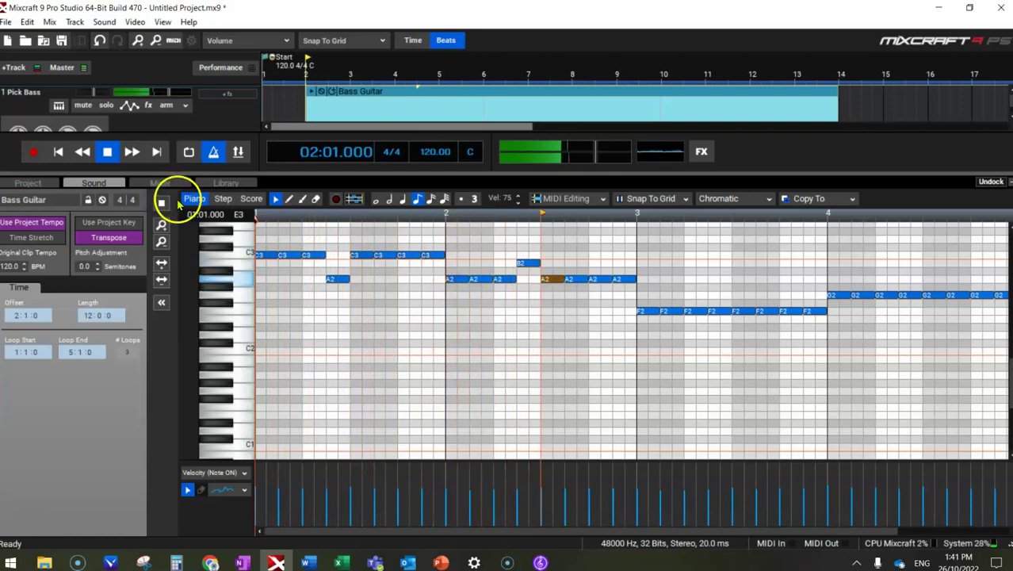
click(162, 204)
Step: Lower the fourth note of bar 2 to Bb2 and check the Bass Guitar clip in score notation
drag(527, 264, 531, 277)
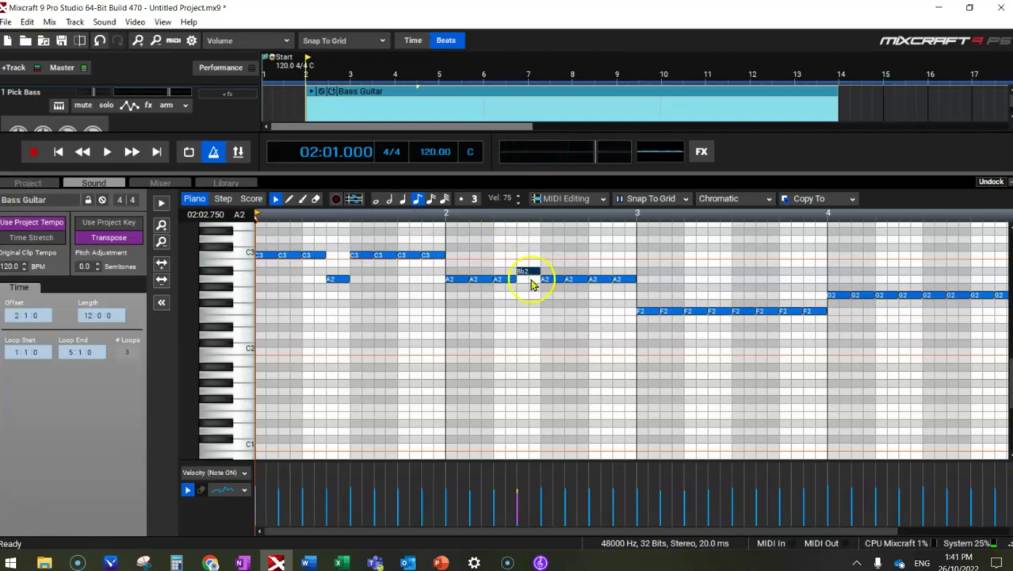
click(250, 199)
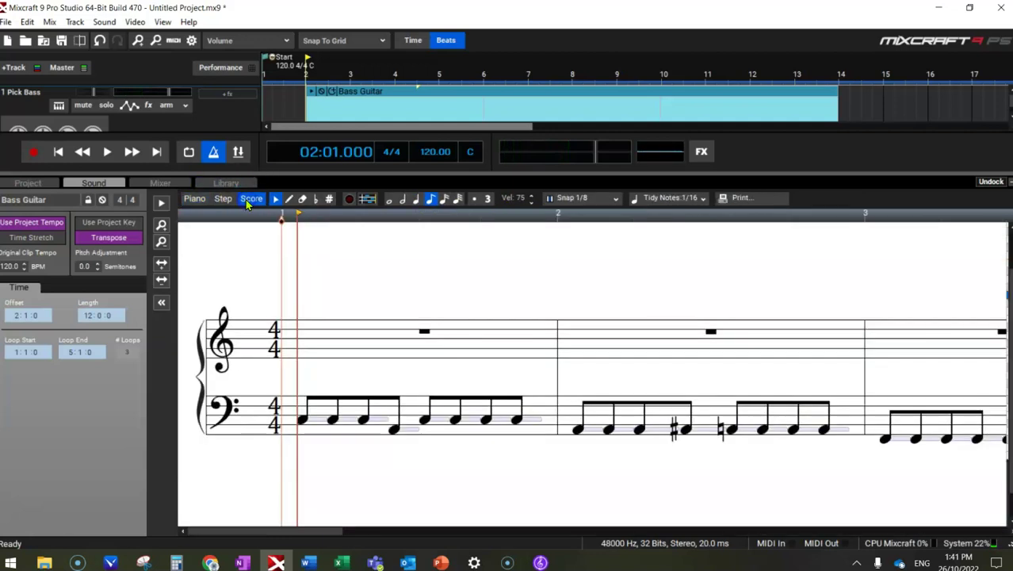
click(195, 199)
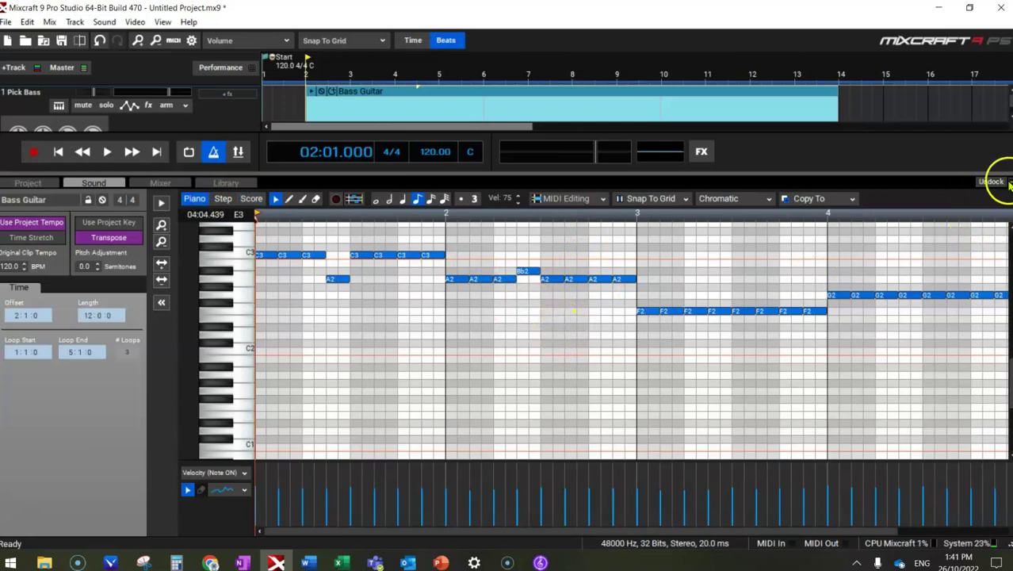
Step: Mute the Pick Bass track, unmute the Bass Line 1 audio track and enlarge its height to show the waveform
drag(807, 148, 769, 404)
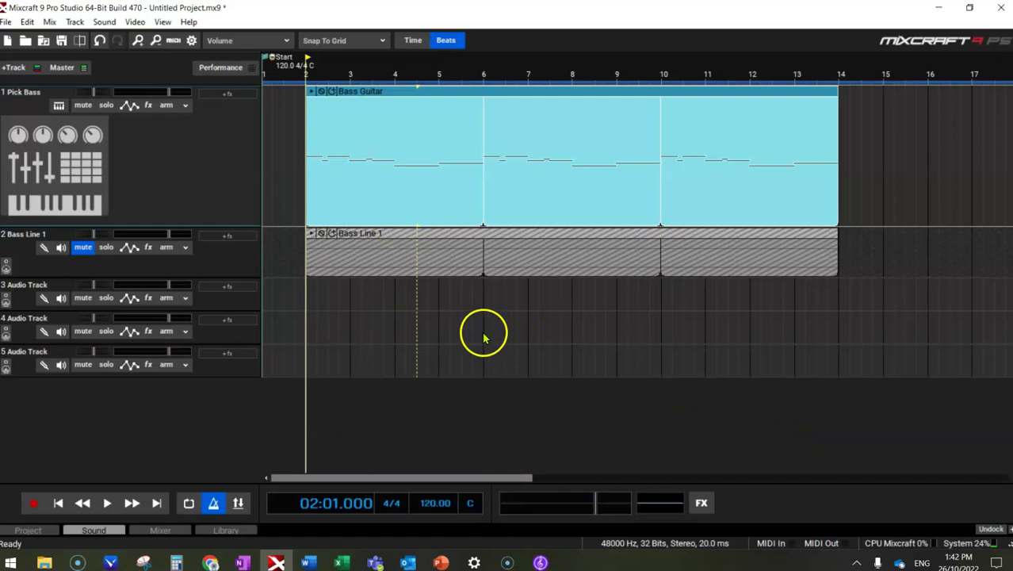
click(84, 105)
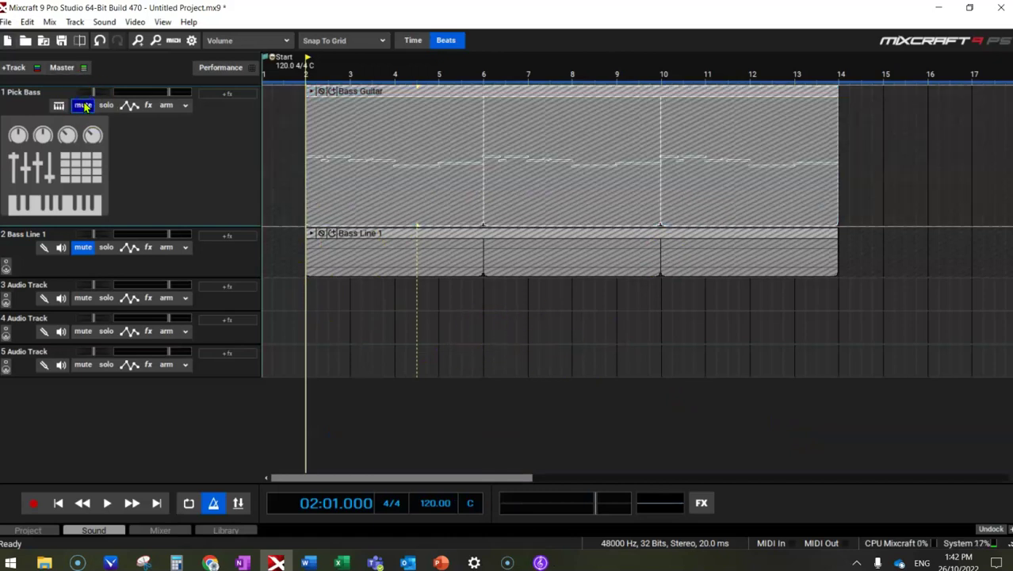
click(83, 246)
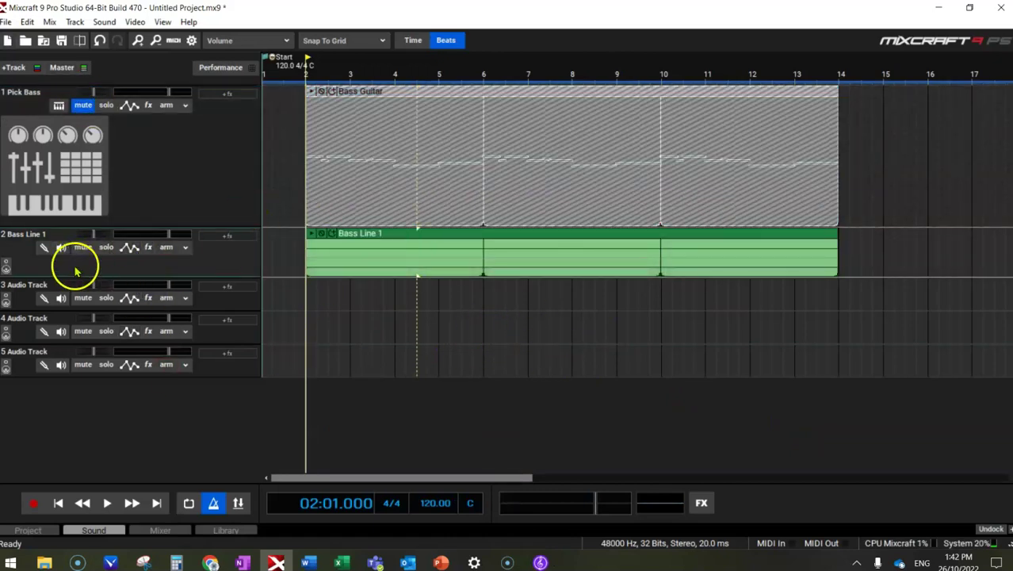
drag(69, 276, 70, 389)
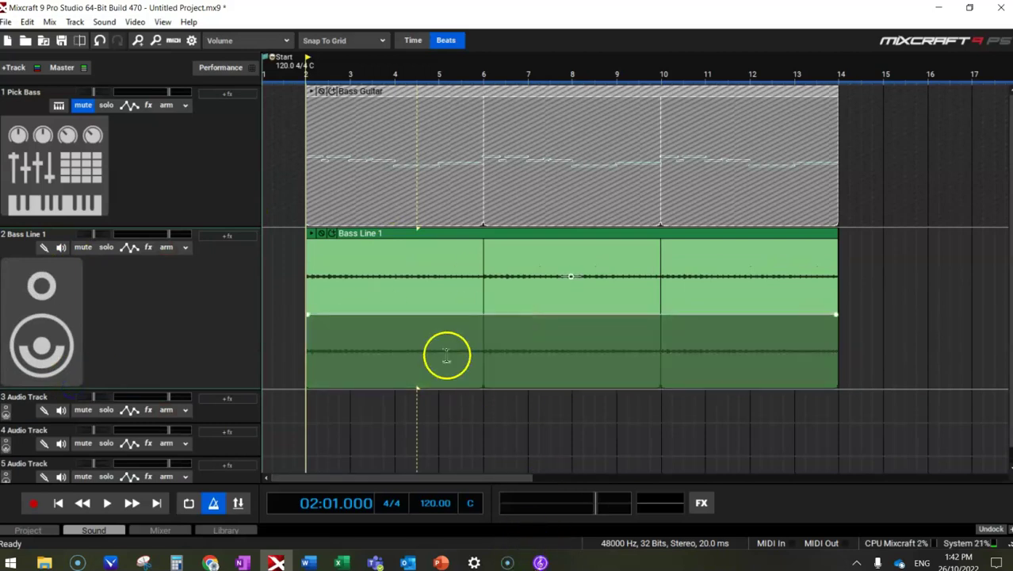
Step: Switch to Sibelius, try lowering the third note of bar 1 to A1, undo it and return to Mixcraft
click(541, 560)
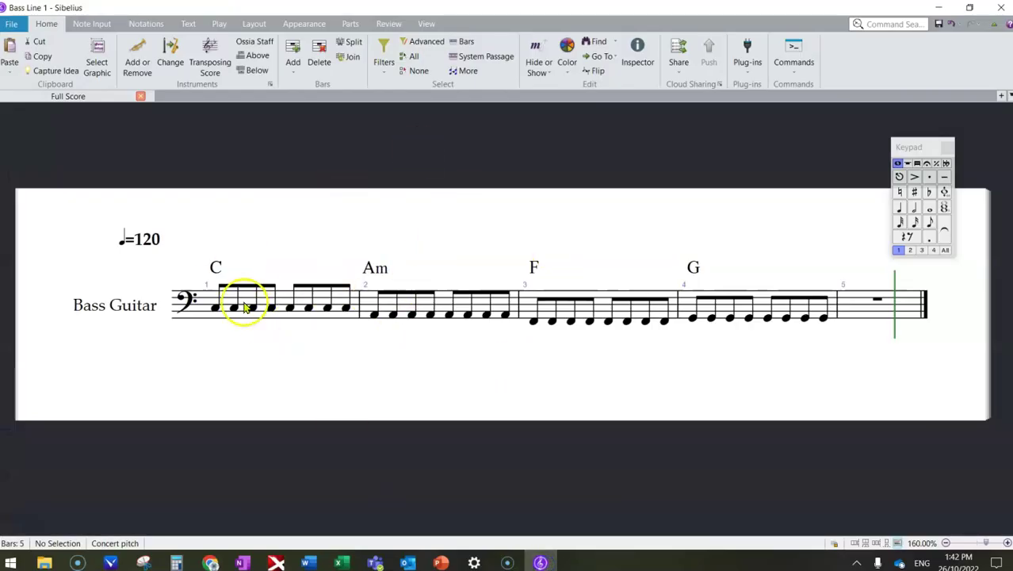
drag(253, 311, 263, 360)
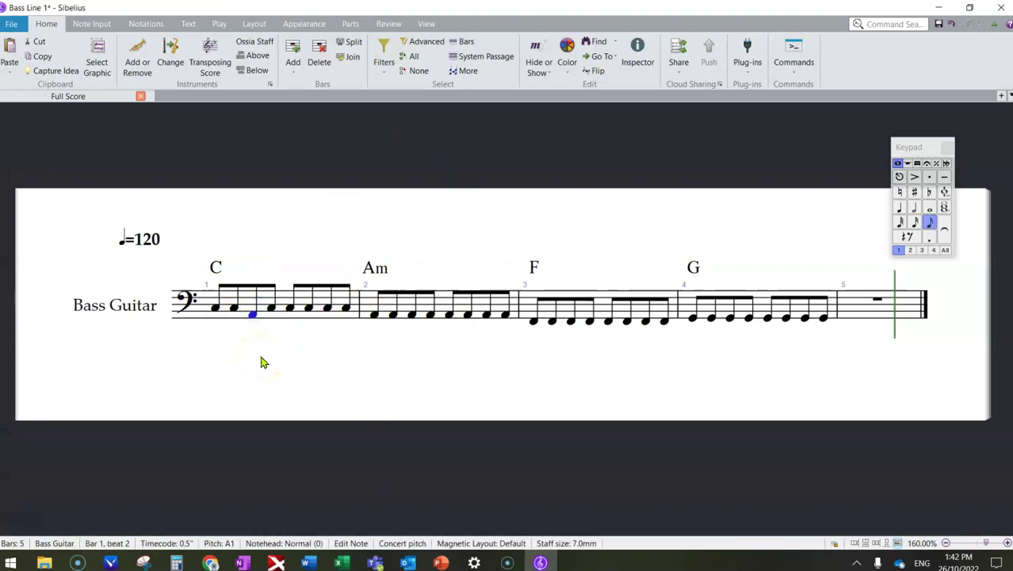
key(ctrl+z)
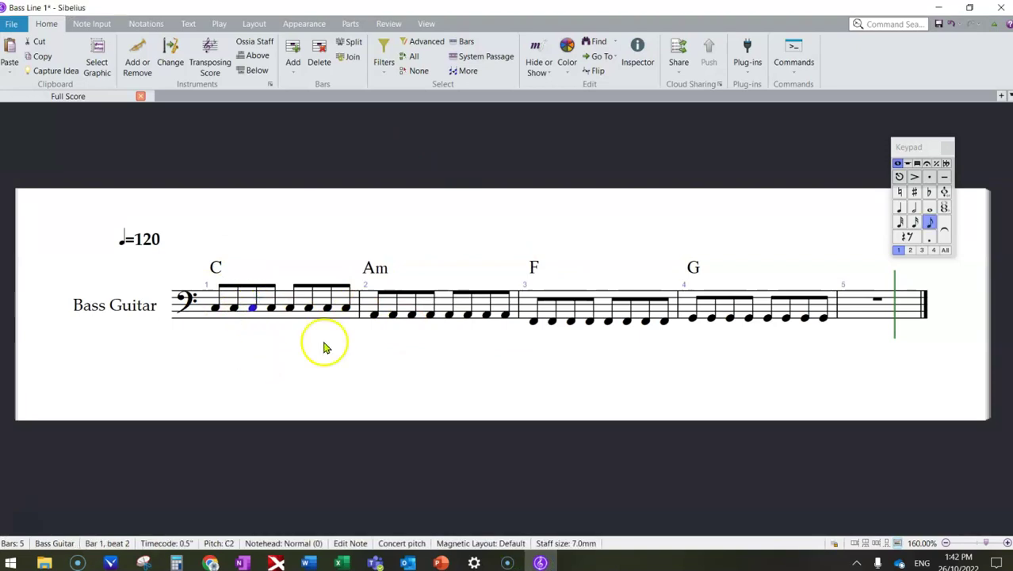
click(276, 563)
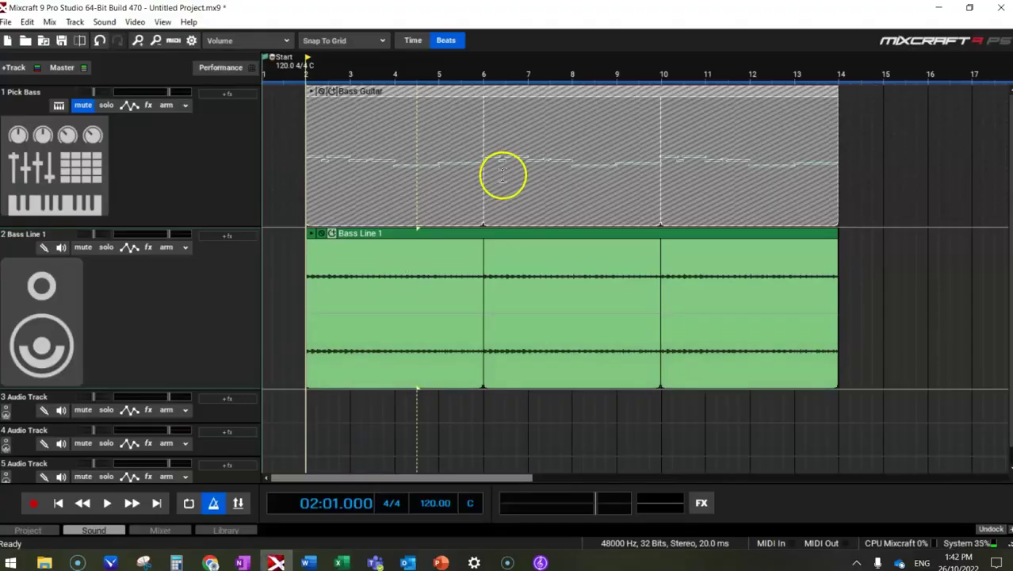
Step: Reduce the heights of the Bass Line 1 and Pick Bass tracks, and open OneNote's DRUMKIT - Mixcraft MIDI editing page
drag(160, 388, 146, 309)
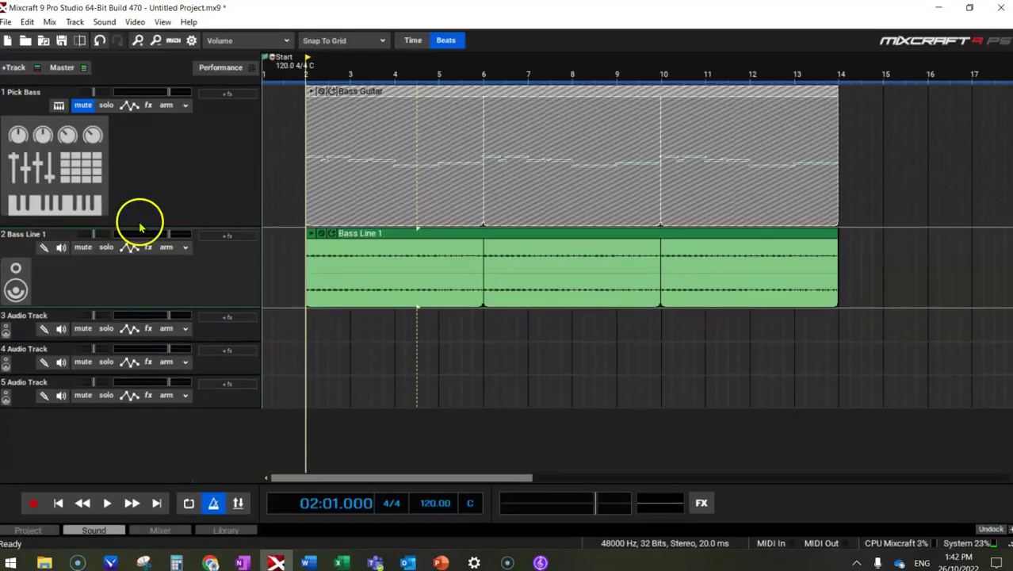
drag(139, 224, 132, 161)
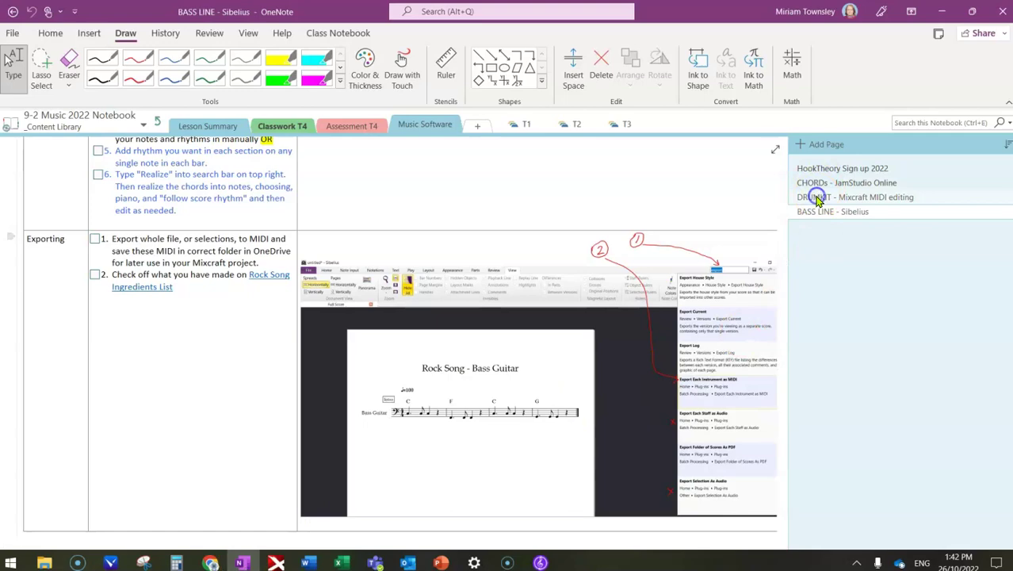
click(817, 198)
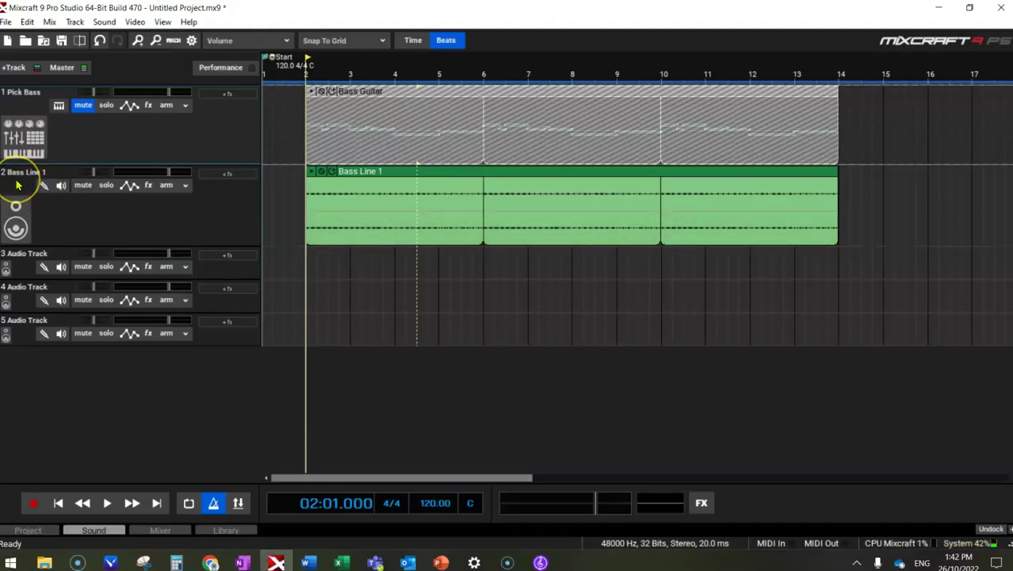
Step: Insert a virtual instrument track in Mixcraft and create a one-bar clip on it at bar 2
click(345, 335)
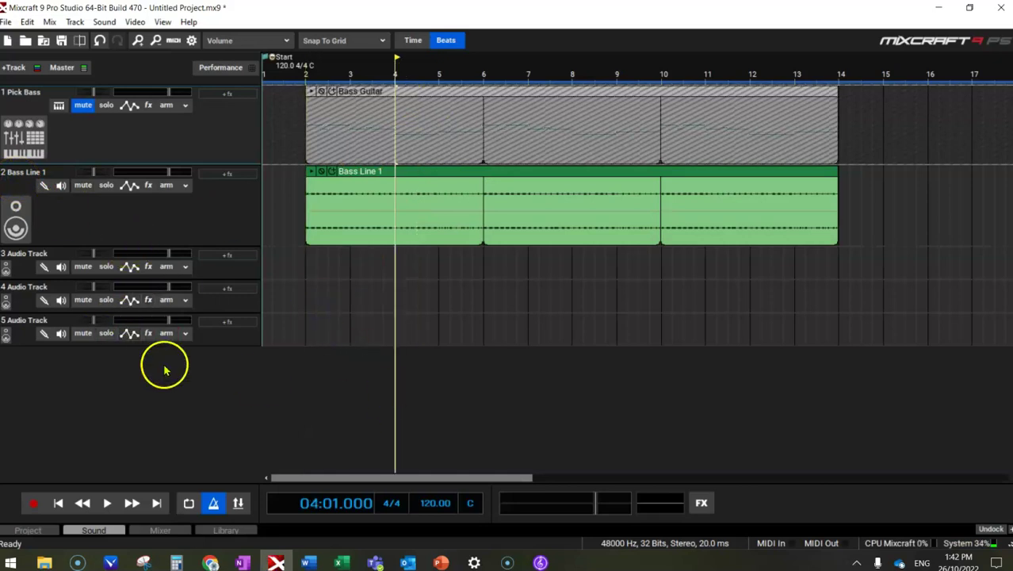
click(15, 68)
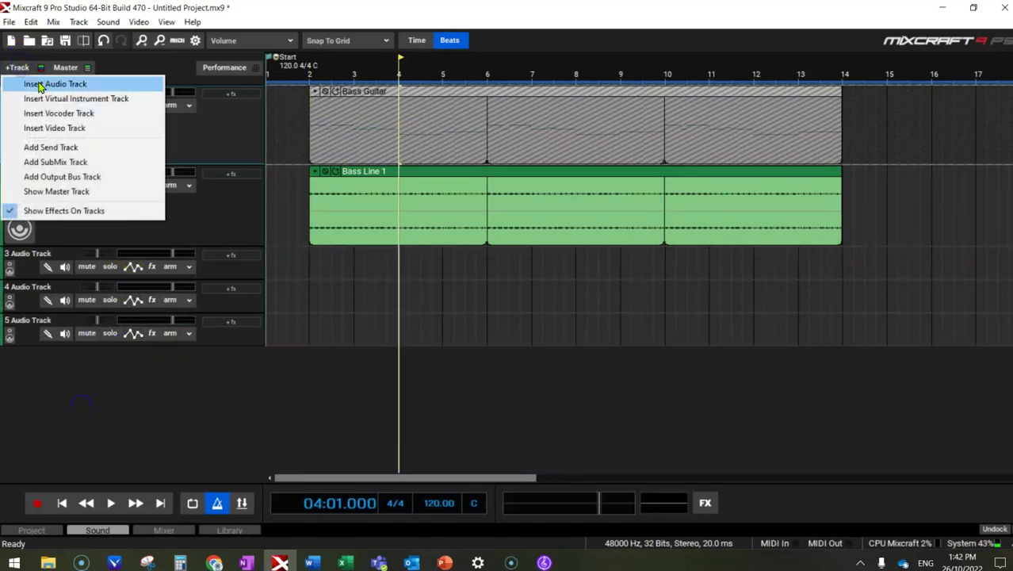
click(62, 106)
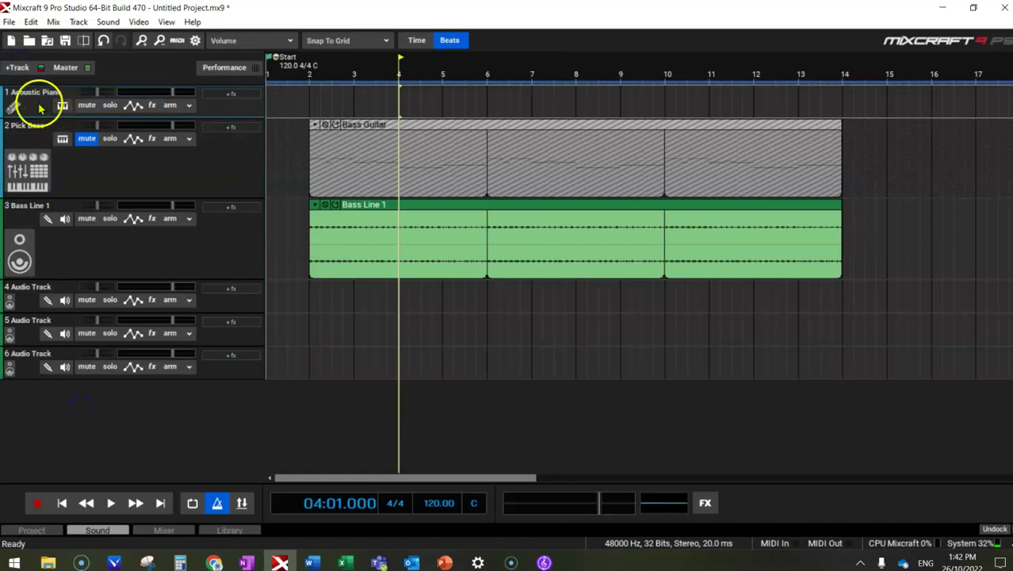
double_click(313, 106)
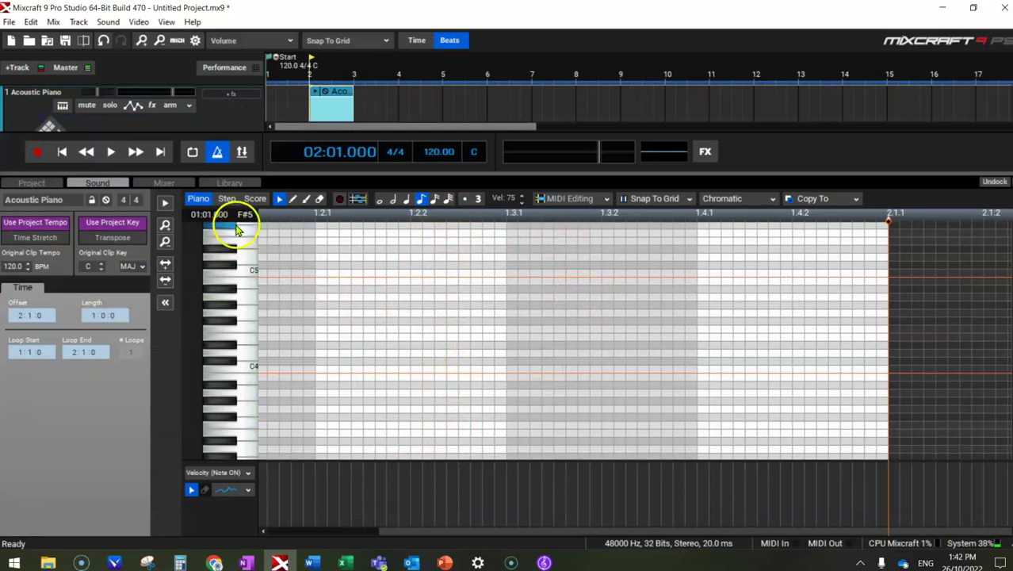
Step: Draw a quarter-note C4 in the Acoustic Piano clip and move it to the start of the bar
click(407, 198)
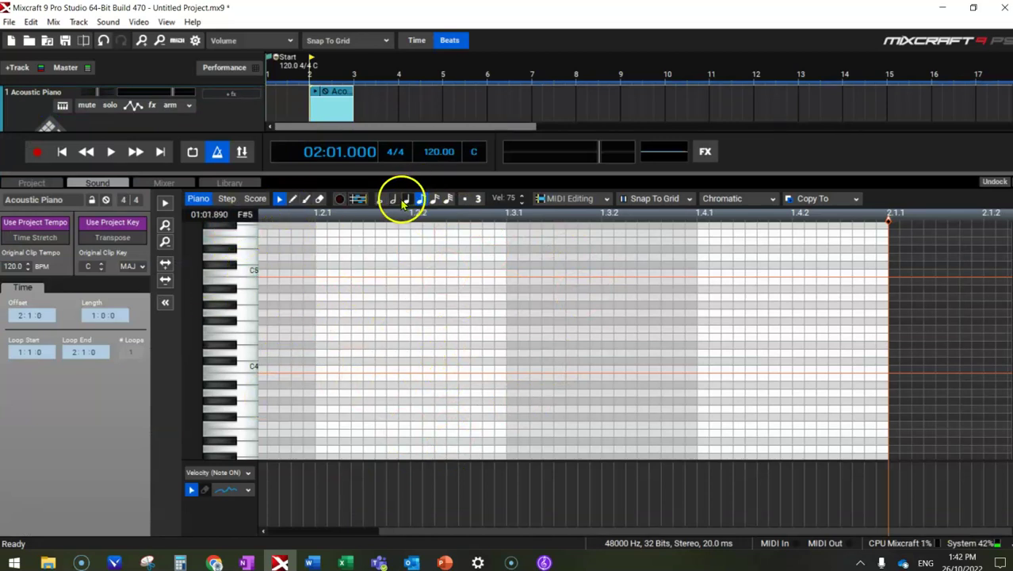
click(292, 200)
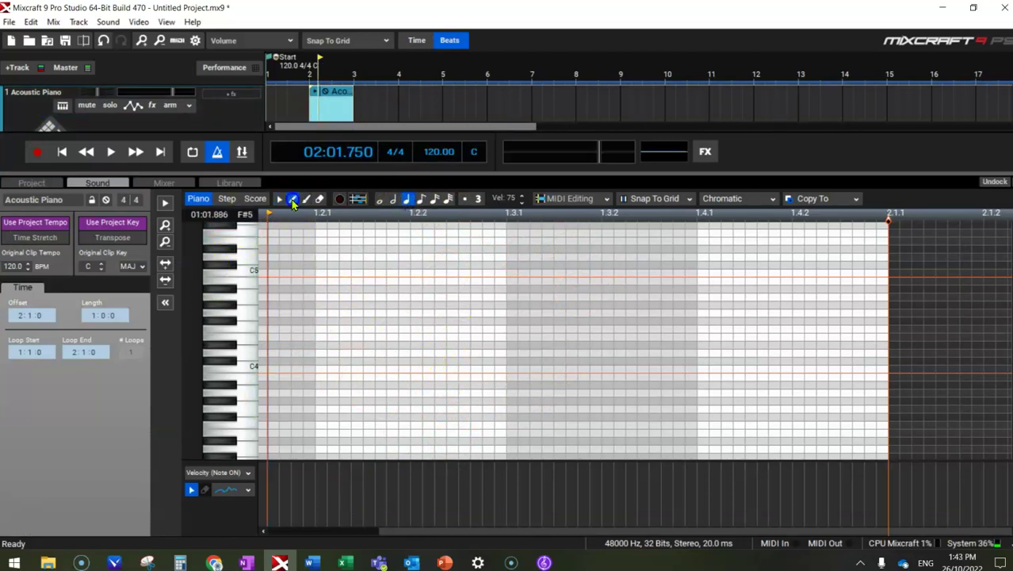
click(266, 367)
drag(263, 367, 317, 365)
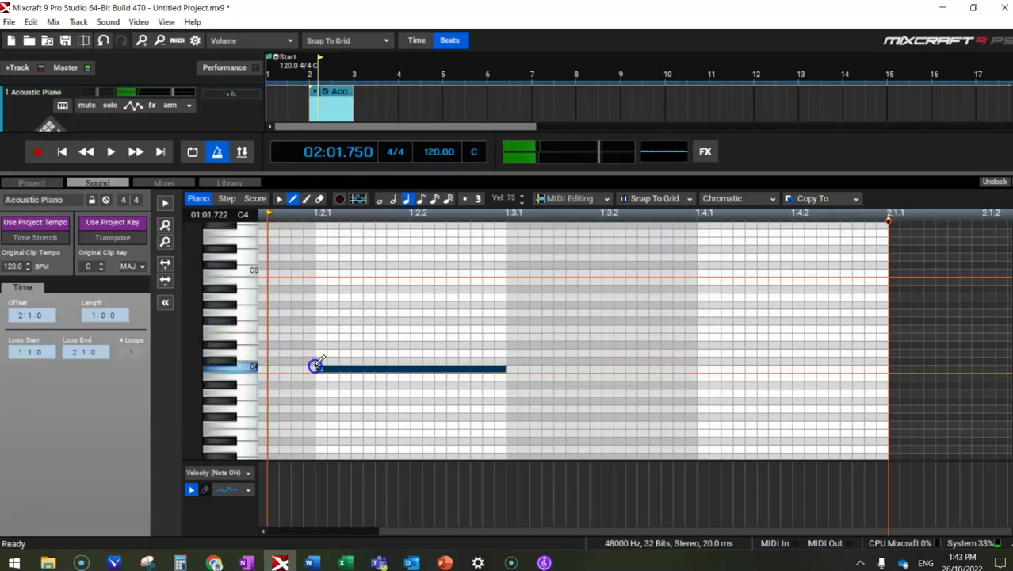
drag(384, 528, 214, 526)
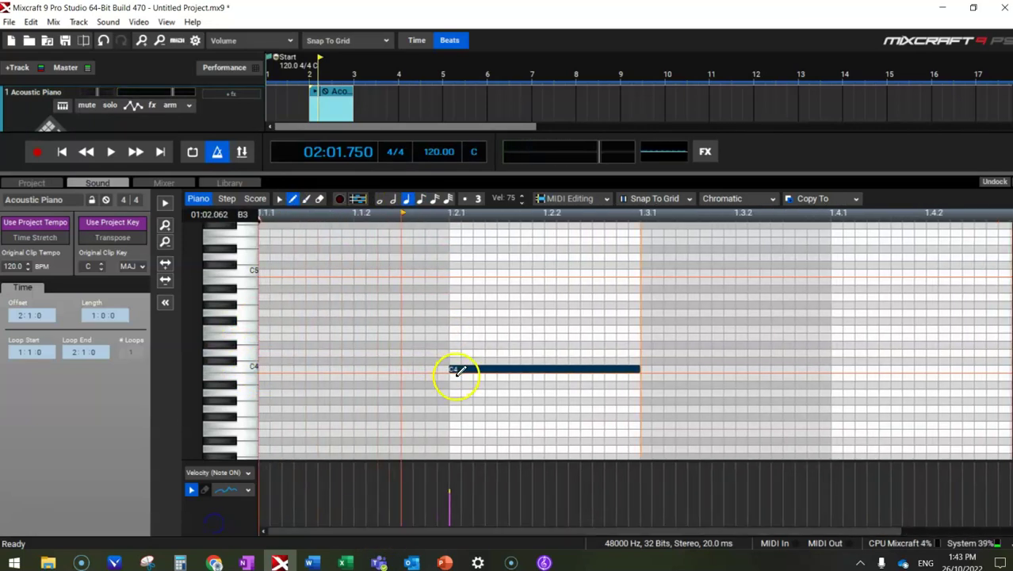
drag(454, 369, 294, 371)
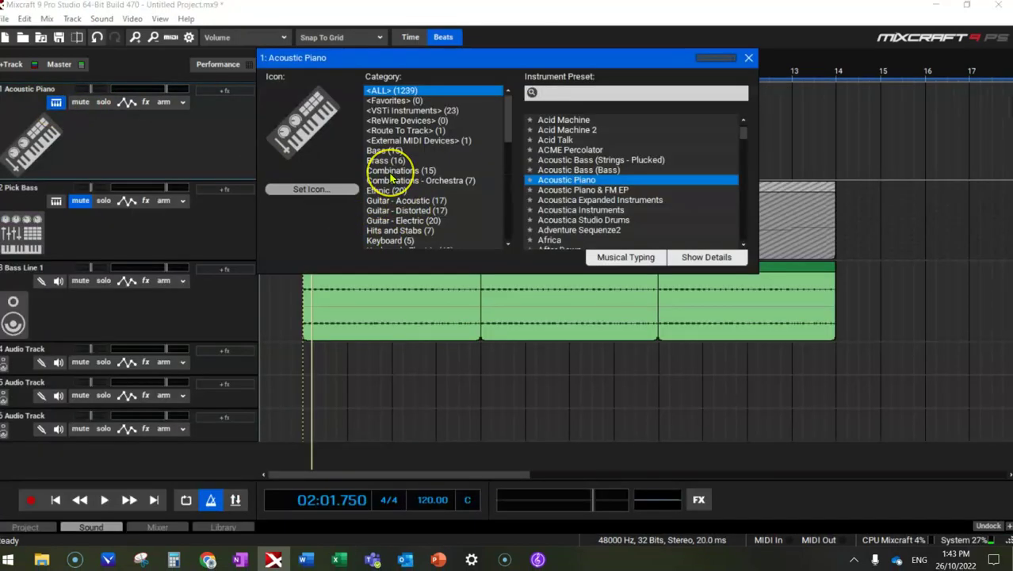
Step: Switch the Acoustic Piano track to the Standard Kit 1 preset from the Percussion - Drum Kits category
scroll(391, 181, down, 3)
click(390, 219)
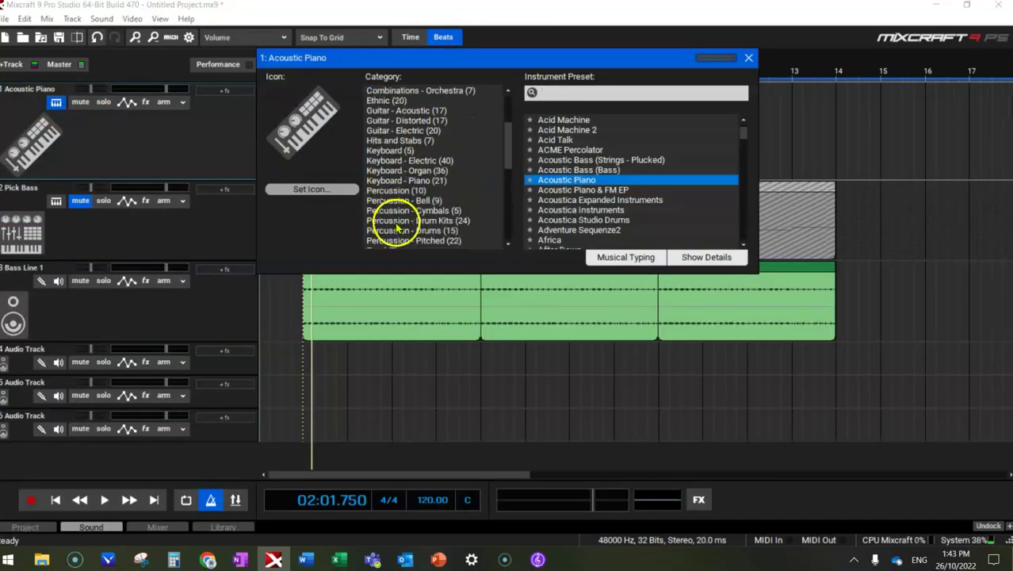
scroll(397, 198, down, 2)
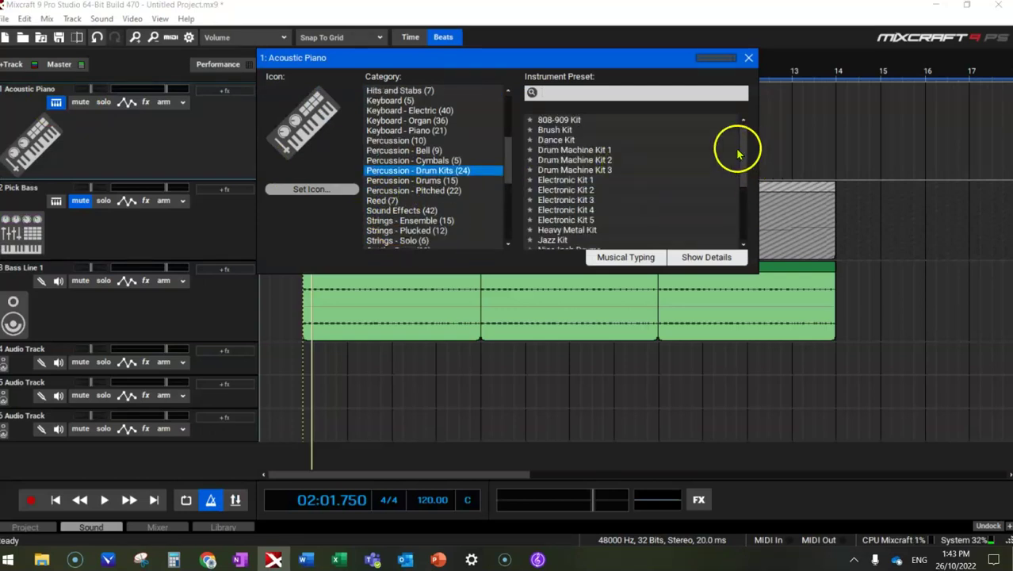
drag(756, 272, 898, 409)
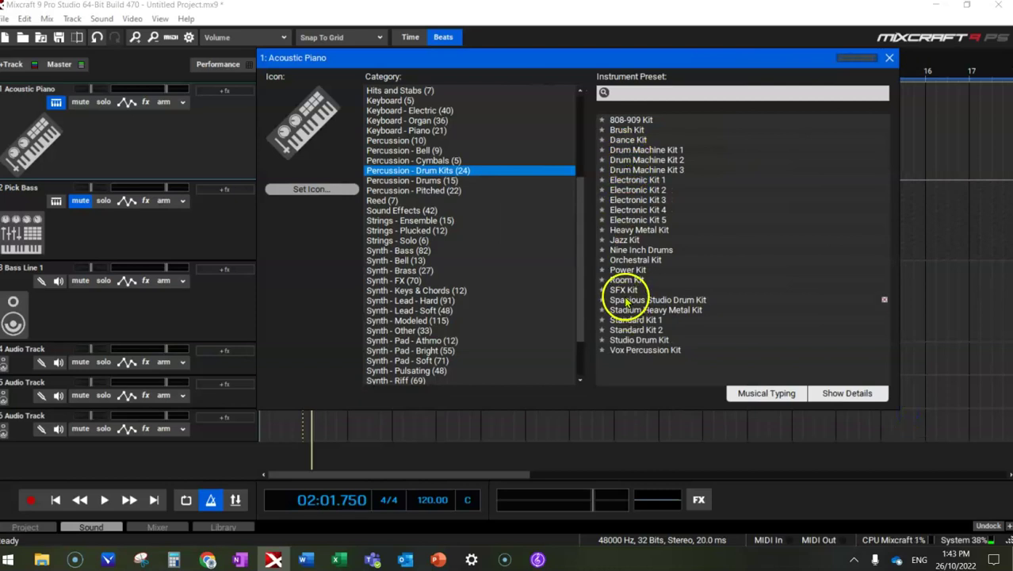
click(627, 321)
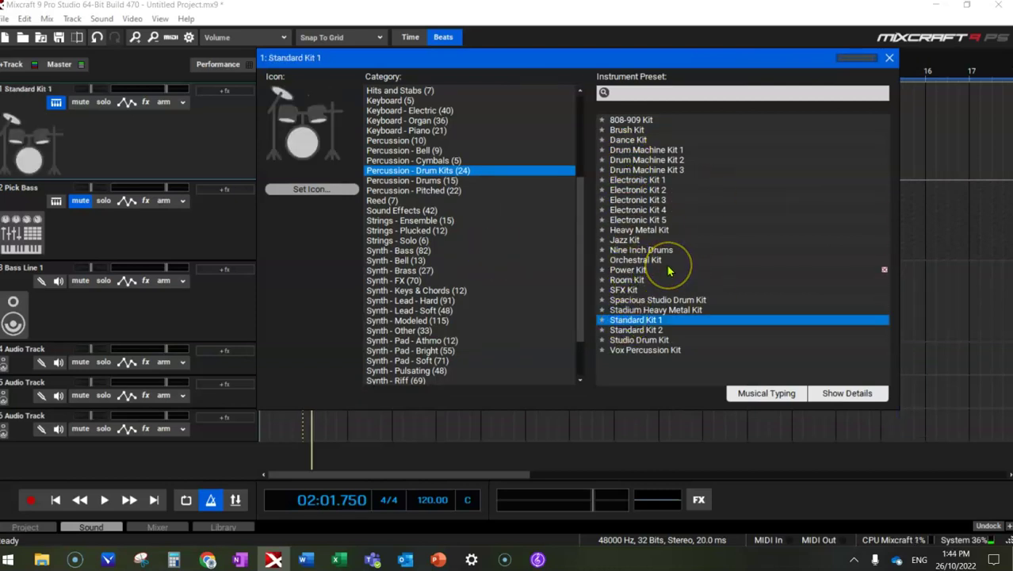
Step: Audition drum sounds in the Standard Kit 1 clip's piano roll, undock it and move the High Bongo note to Kick Drum 1
double_click(328, 90)
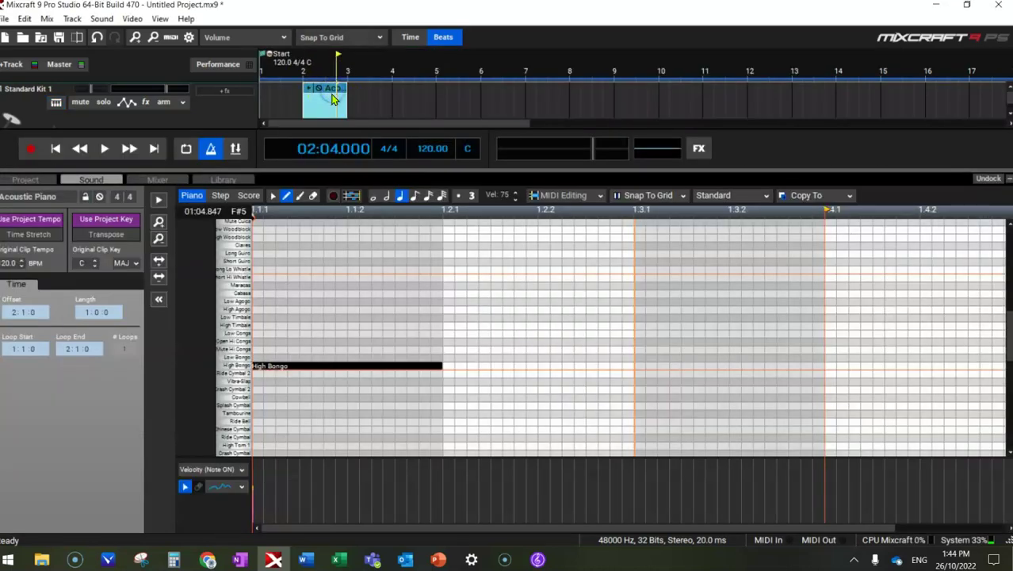
click(222, 230)
click(226, 420)
click(241, 240)
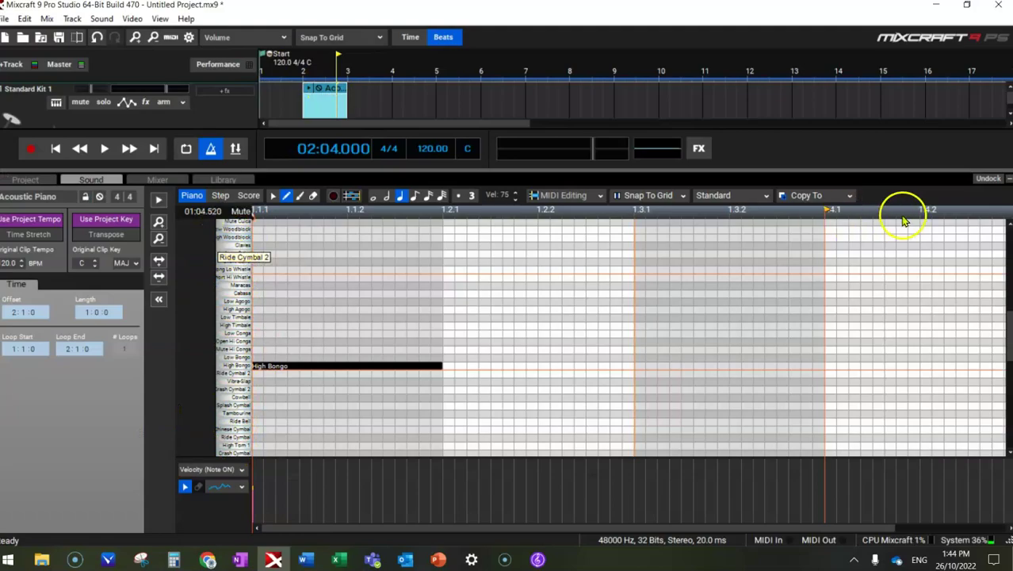
click(988, 178)
drag(285, 214, 288, 386)
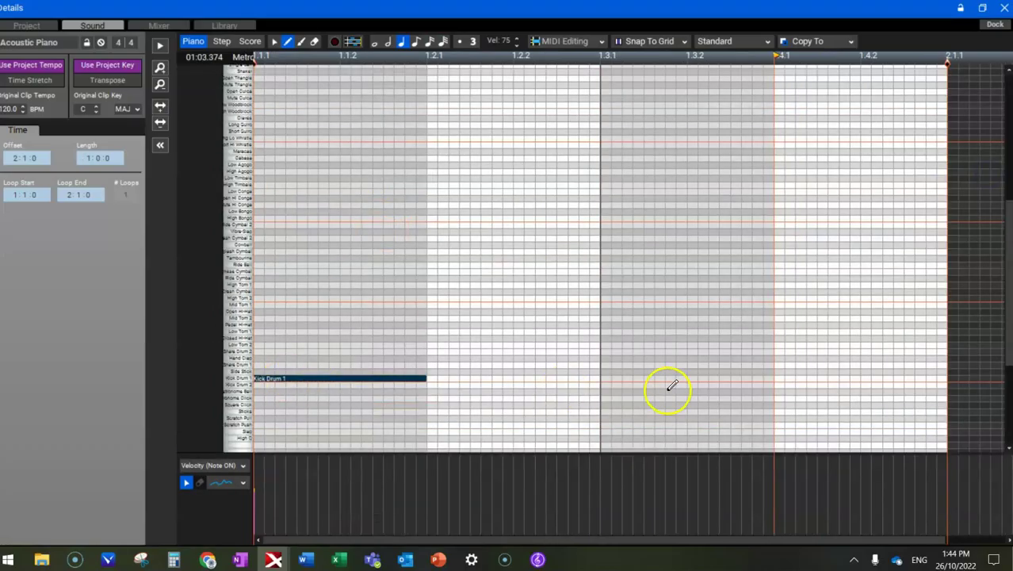
Step: Draw quarter notes for Kick Drum 1 on beat 3 and Snare Drum 1 on beats 2 and 4
click(604, 379)
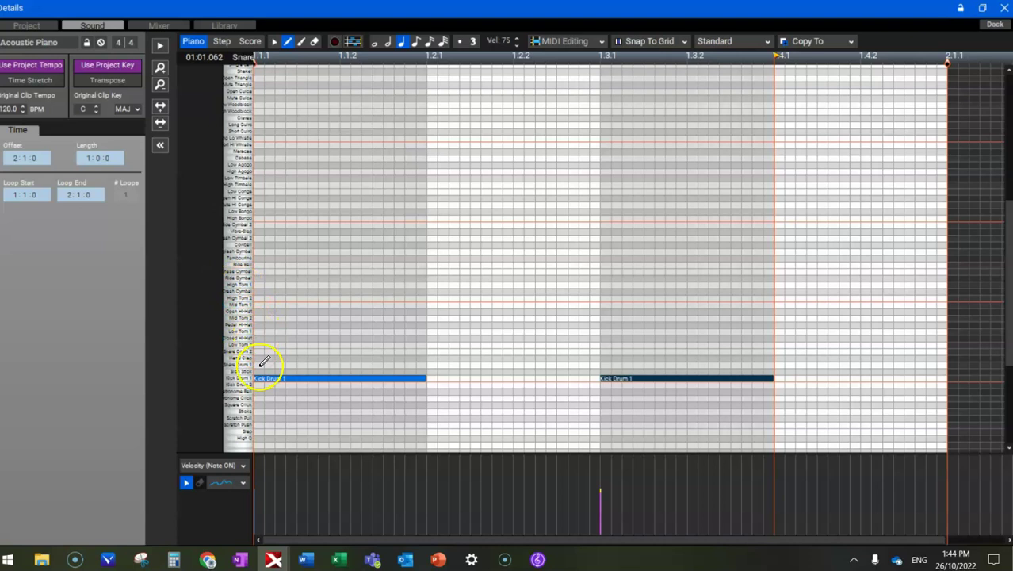
click(435, 365)
click(780, 364)
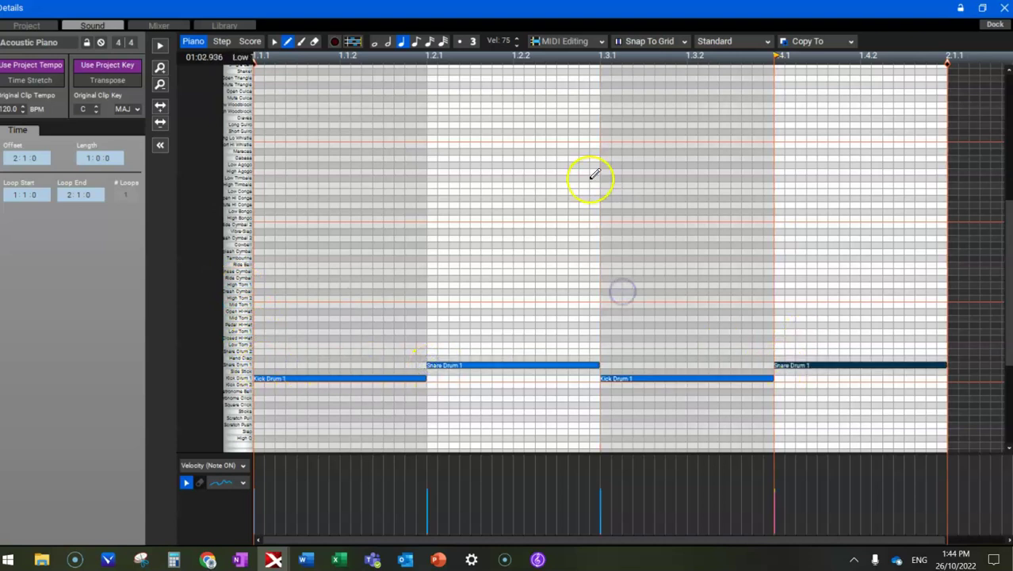
Step: Draw eight consecutive eighth-note Closed Hi-Hat hits across the whole one-bar clip
click(416, 41)
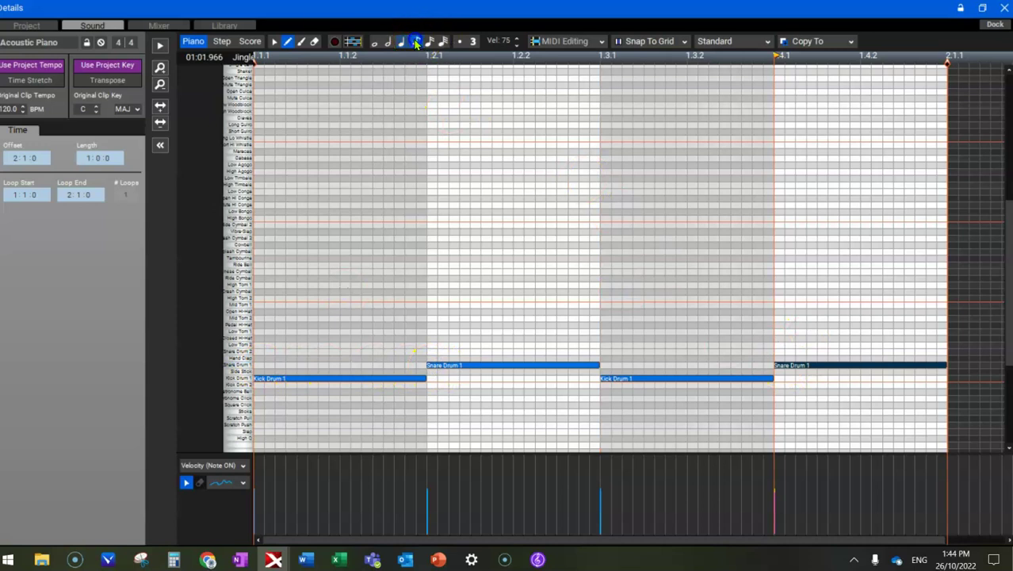
click(262, 339)
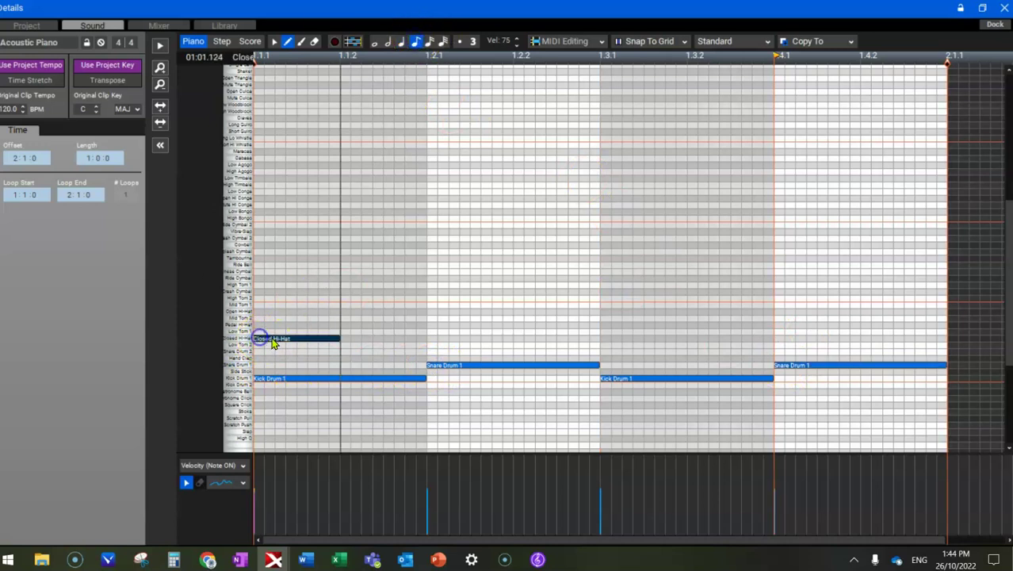
click(344, 338)
click(428, 338)
click(515, 339)
click(604, 339)
click(687, 338)
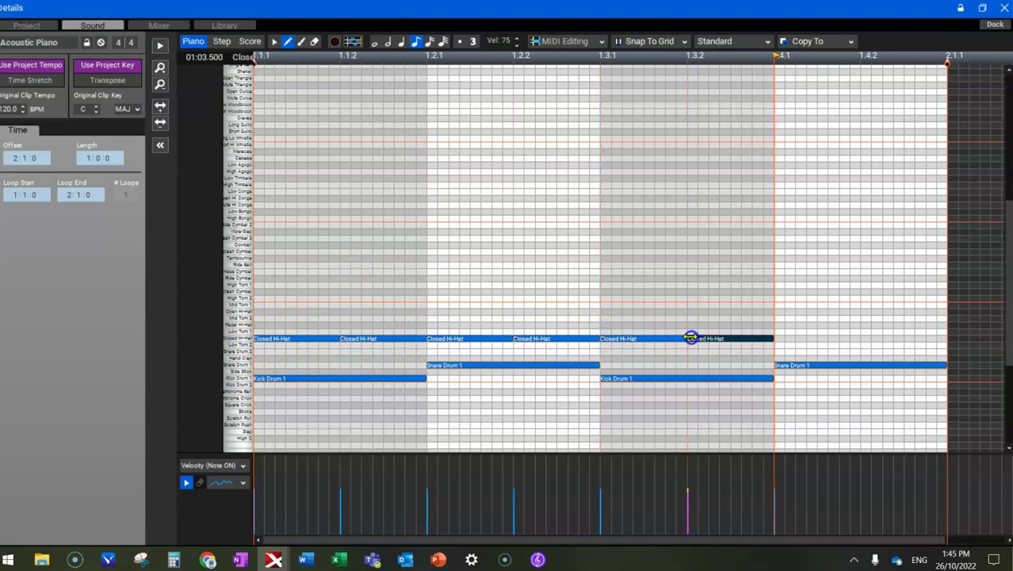
click(777, 339)
click(862, 338)
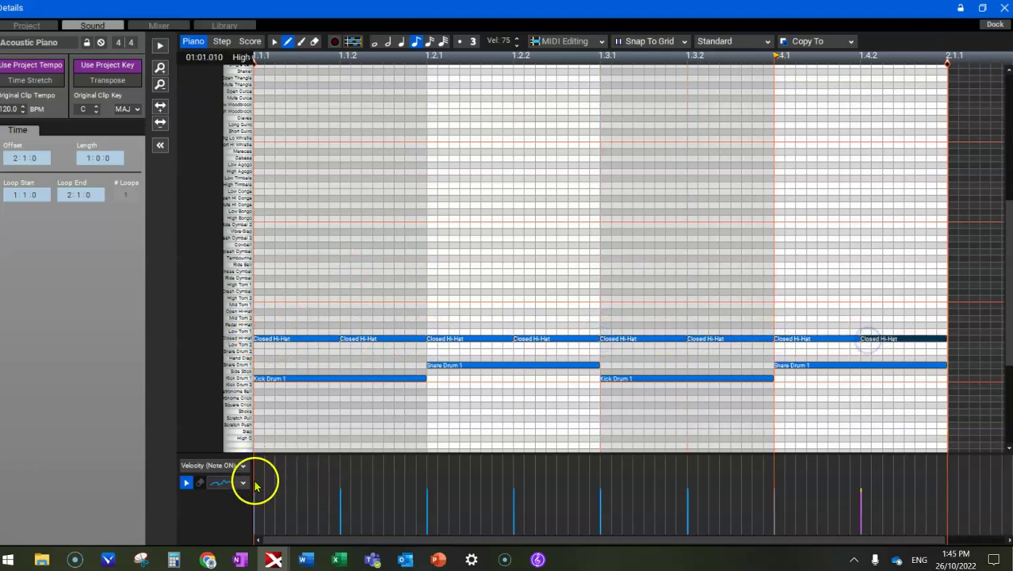
Step: Play back the drum pattern, dock the piano roll in the main window and collapse it to show all tracks
click(159, 45)
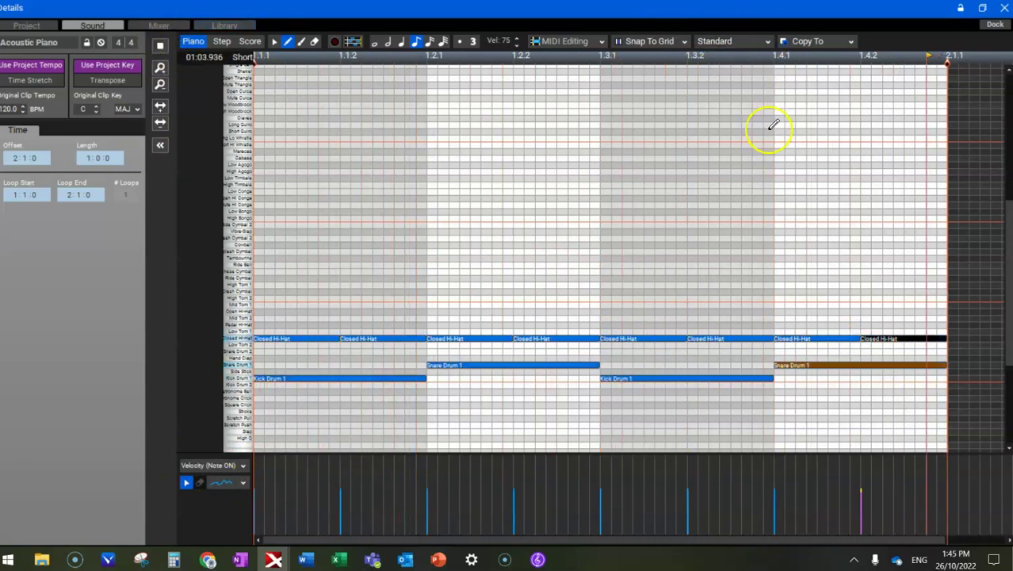
click(991, 25)
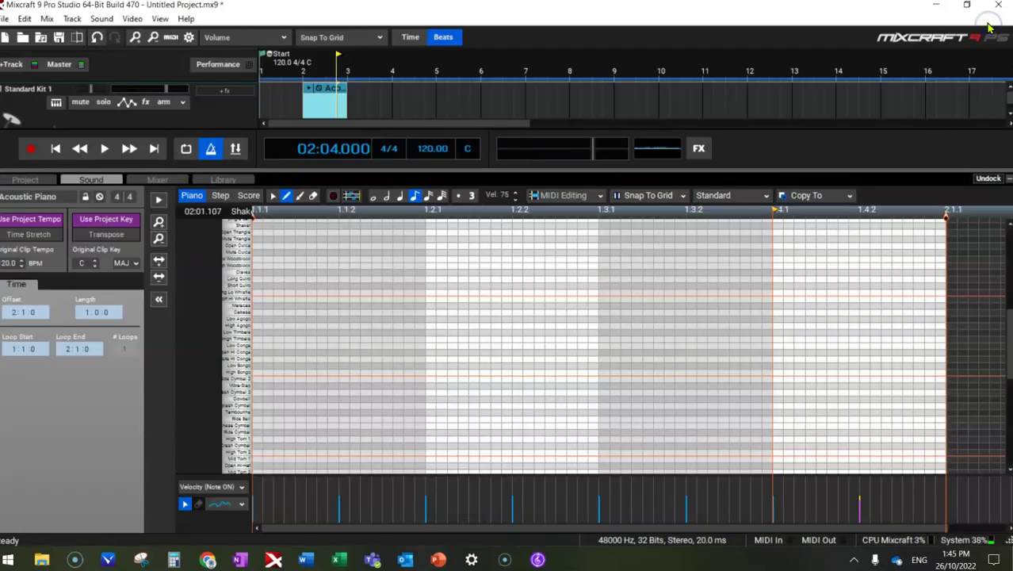
click(988, 177)
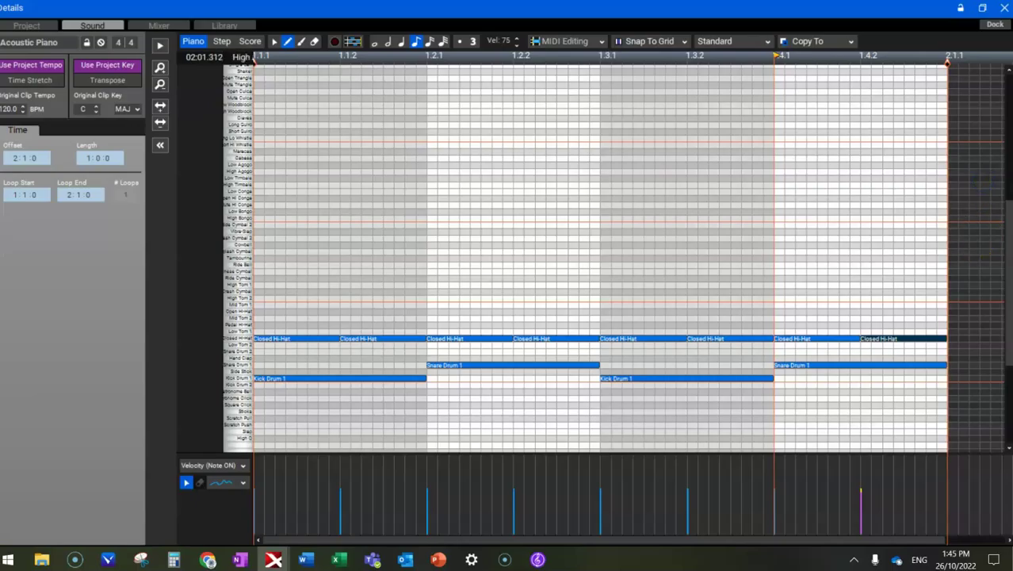
click(1001, 24)
double_click(329, 119)
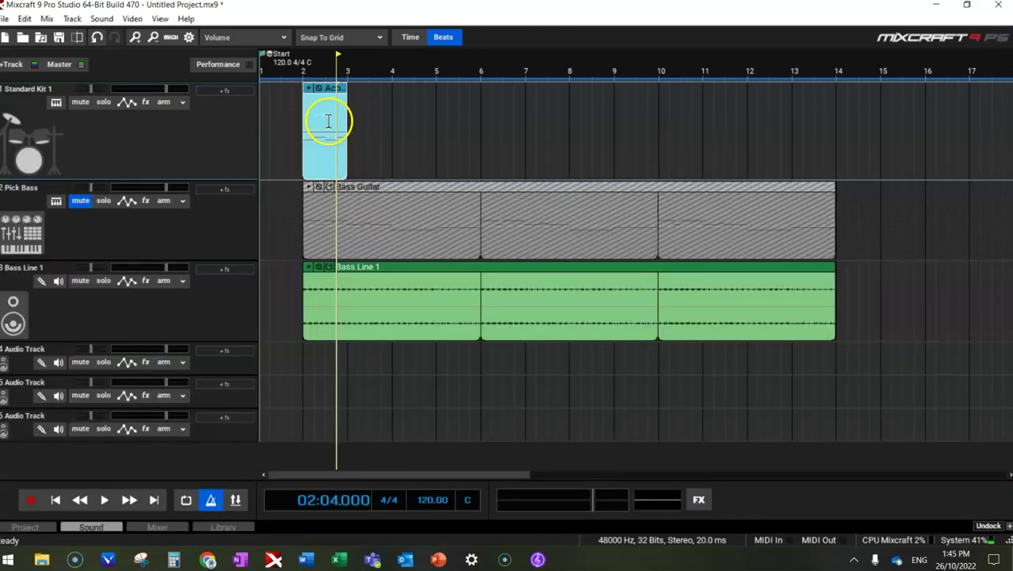
Step: Loop the Standard Kit 1 clip four more times so it extends to bar 7
click(352, 89)
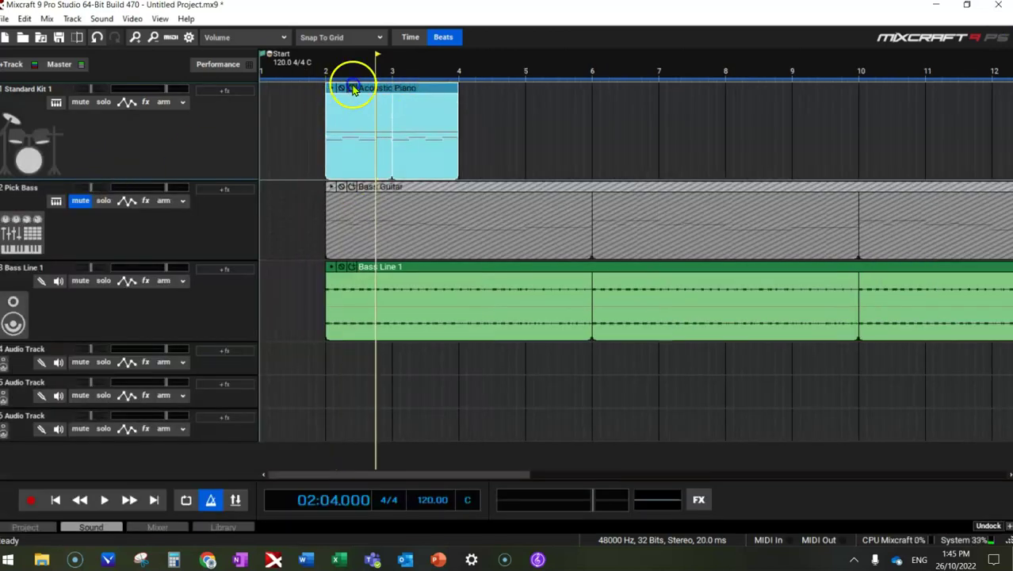
click(352, 88)
click(353, 89)
click(352, 89)
Step: Play the song, muting the Bass Line 1 audio track and unmuting the Pick Bass track
key(space)
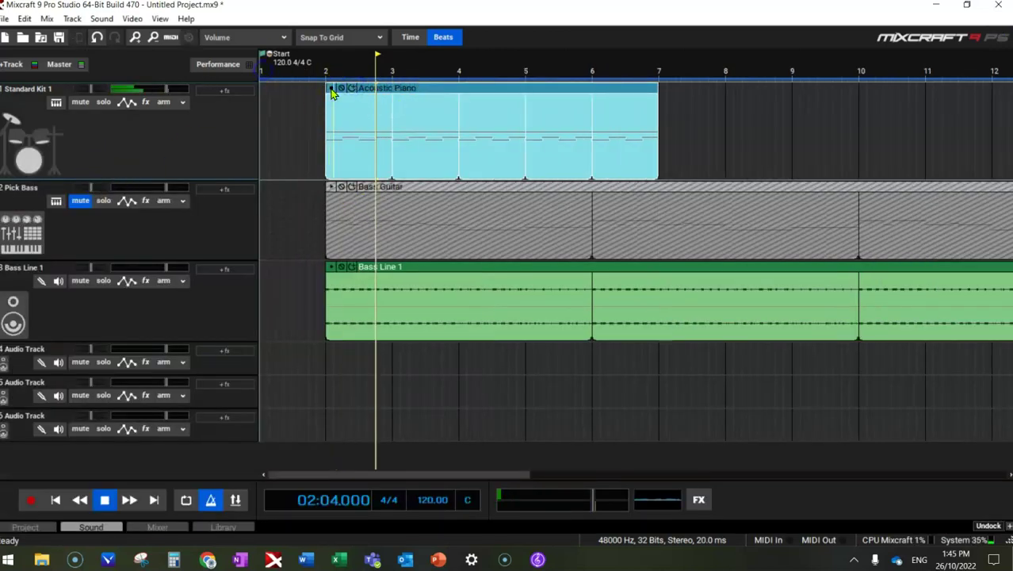
key(space)
click(102, 504)
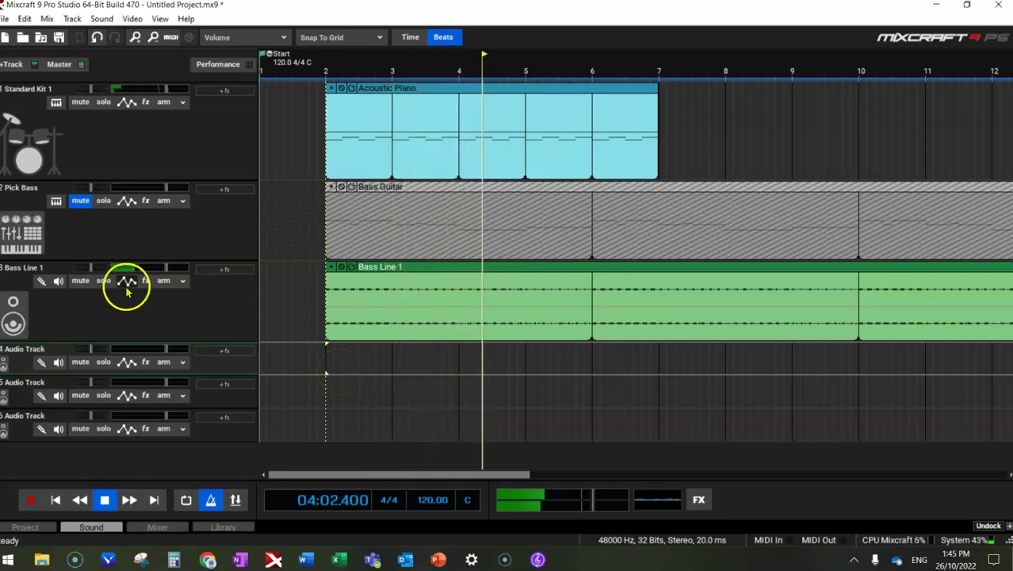
click(81, 280)
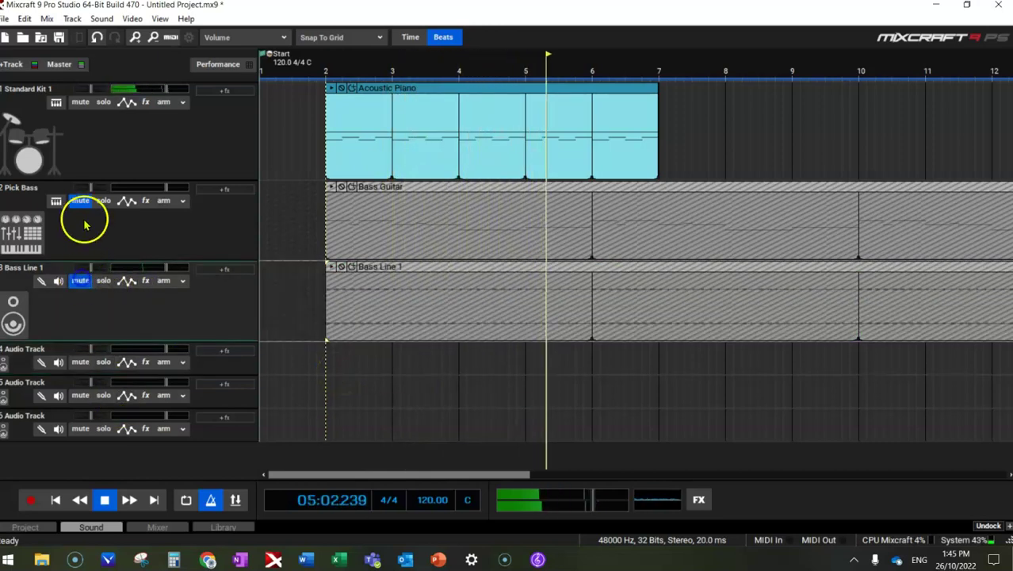
click(81, 201)
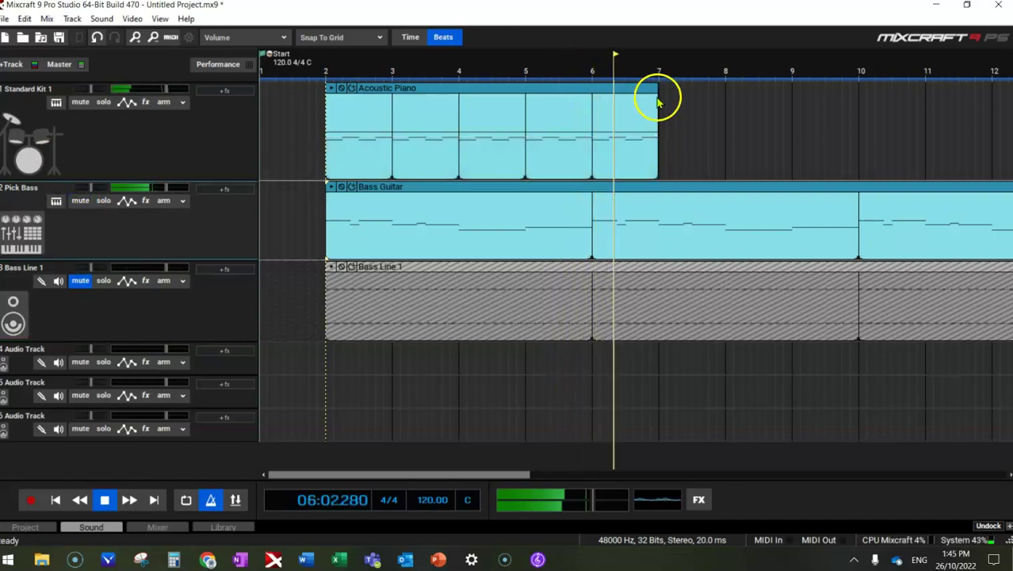
Step: Extend the looped Standard Kit 1 clip to bar 10 and stop playback
click(348, 87)
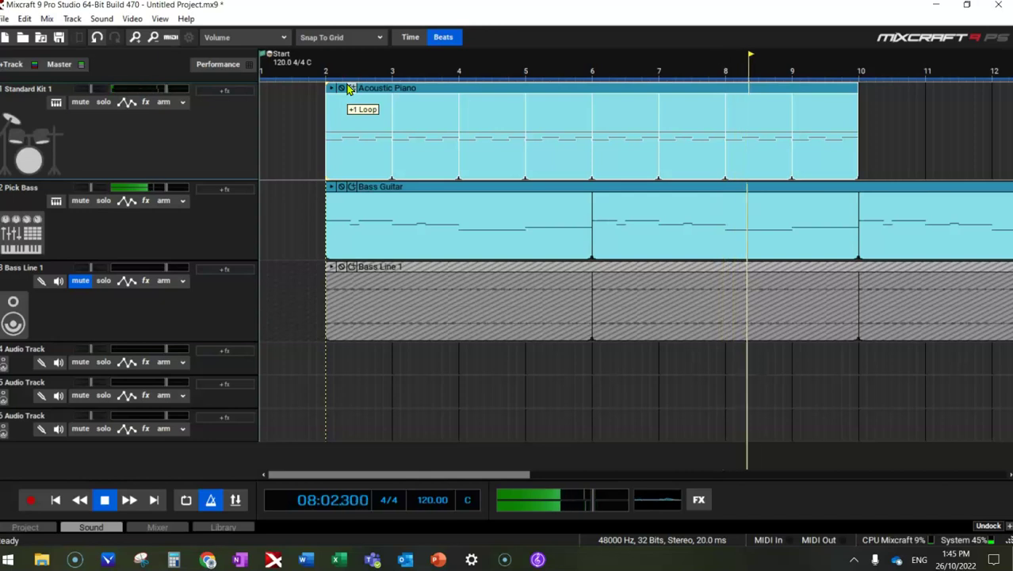
click(93, 501)
click(104, 499)
Step: Switch to Sibelius and check the chord symbols in the Bass Guitar score
click(536, 560)
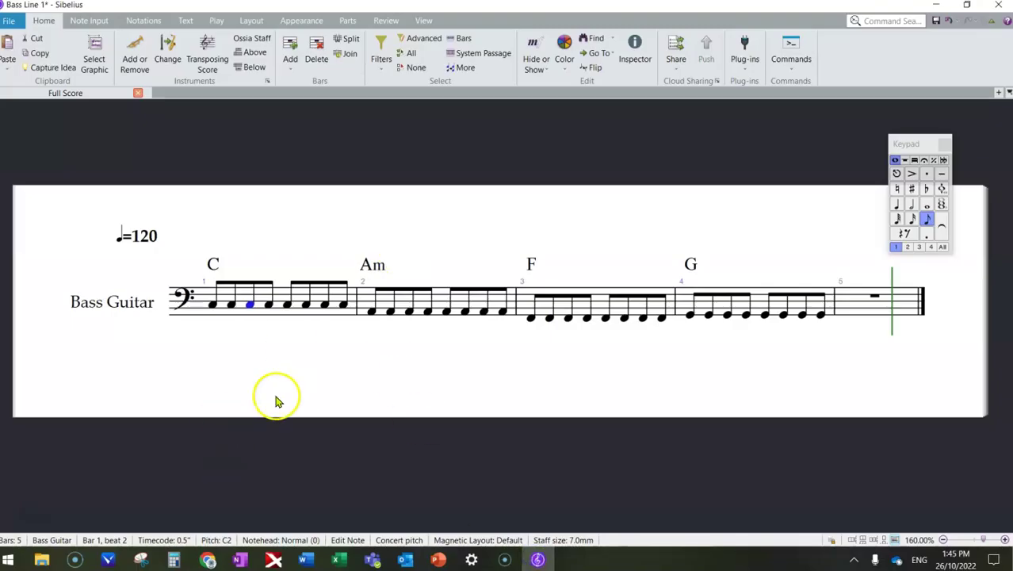
drag(275, 400, 324, 385)
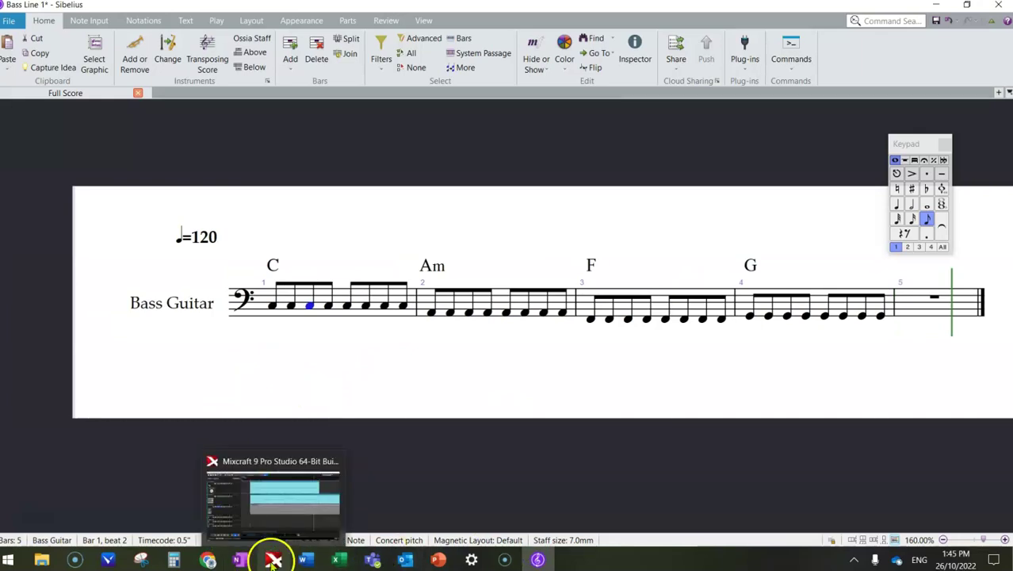
Step: Switch to OneNote and read the setup and sign-up instructions on the CHORDs - JamStudio Online page
click(239, 560)
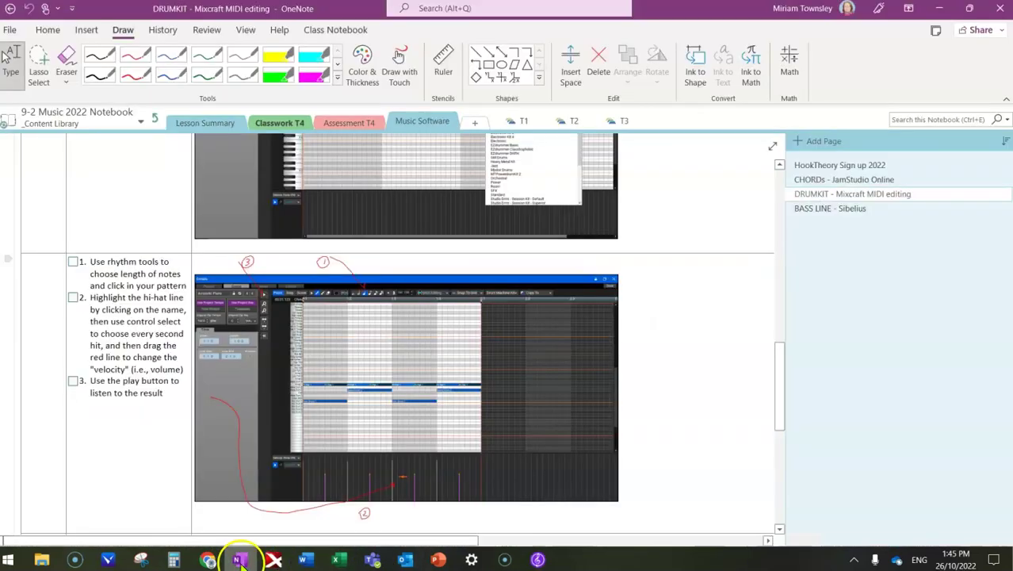
click(831, 177)
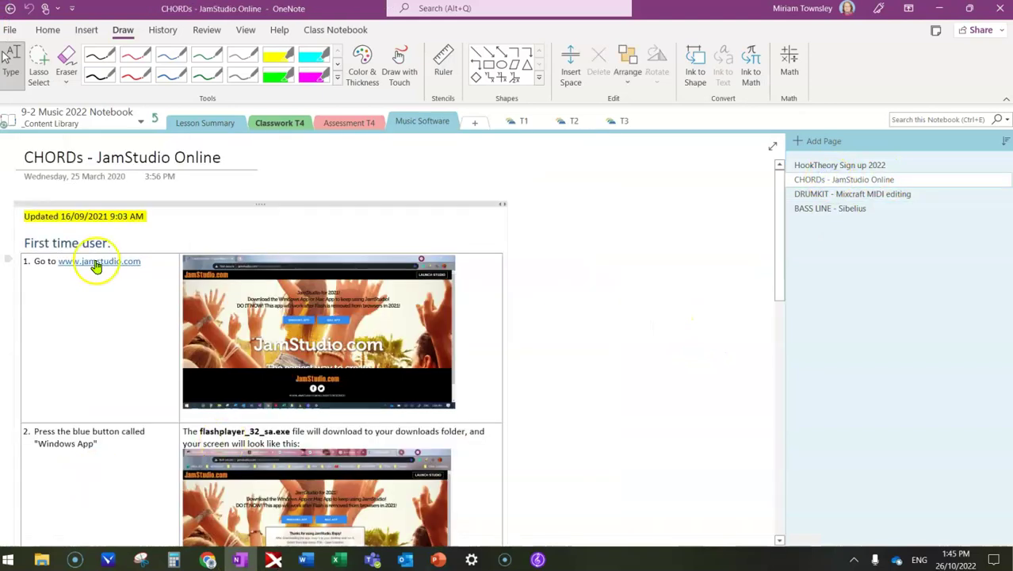
scroll(93, 266, down, 3)
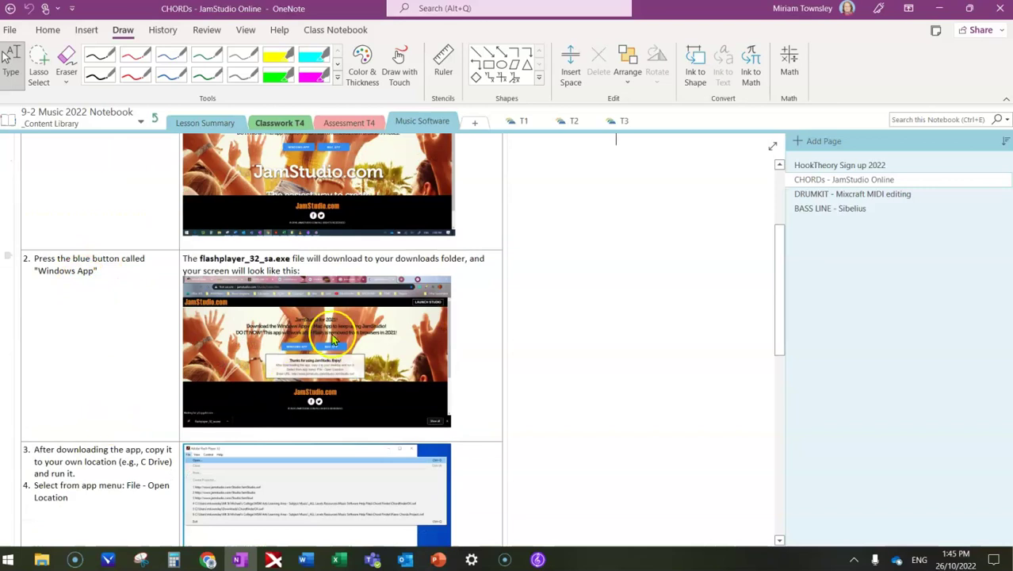
scroll(333, 339, down, 3)
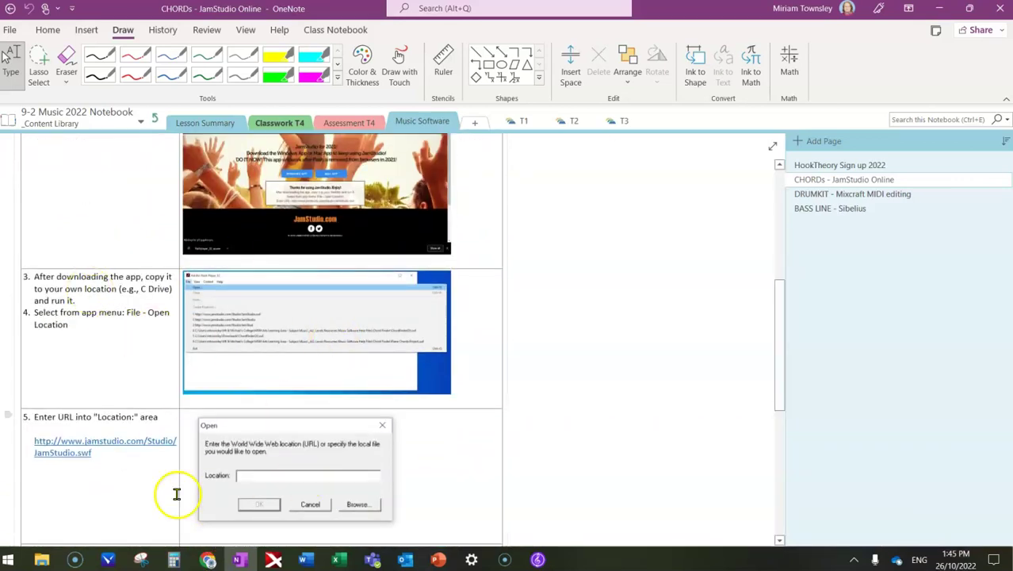
scroll(187, 479, down, 4)
scroll(189, 488, down, 4)
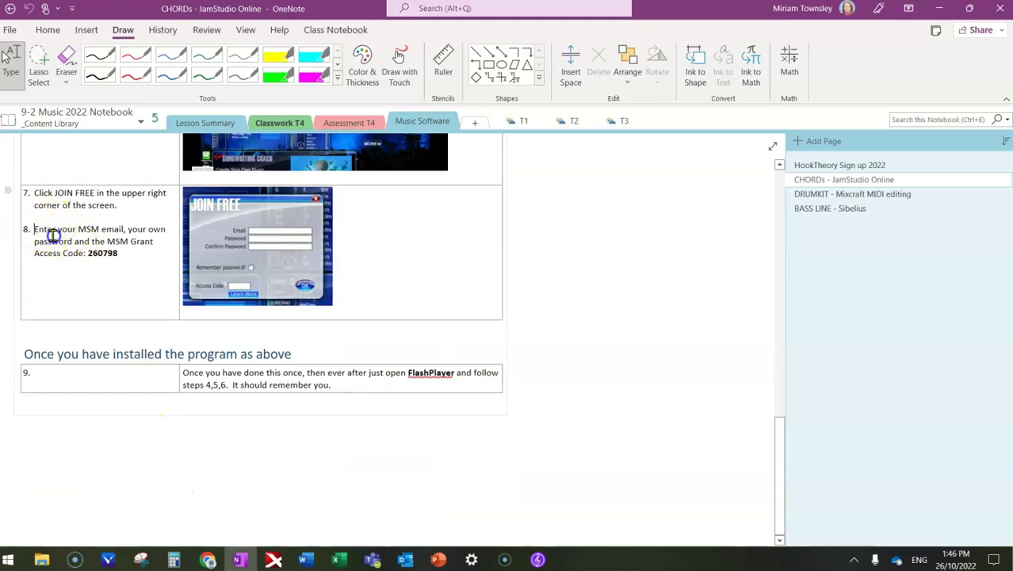
drag(53, 235, 131, 249)
Step: Switch to the JamStudio.com page in Chrome, download the Windows app and select the JamStudio.swf URL
key(alt+Tab)
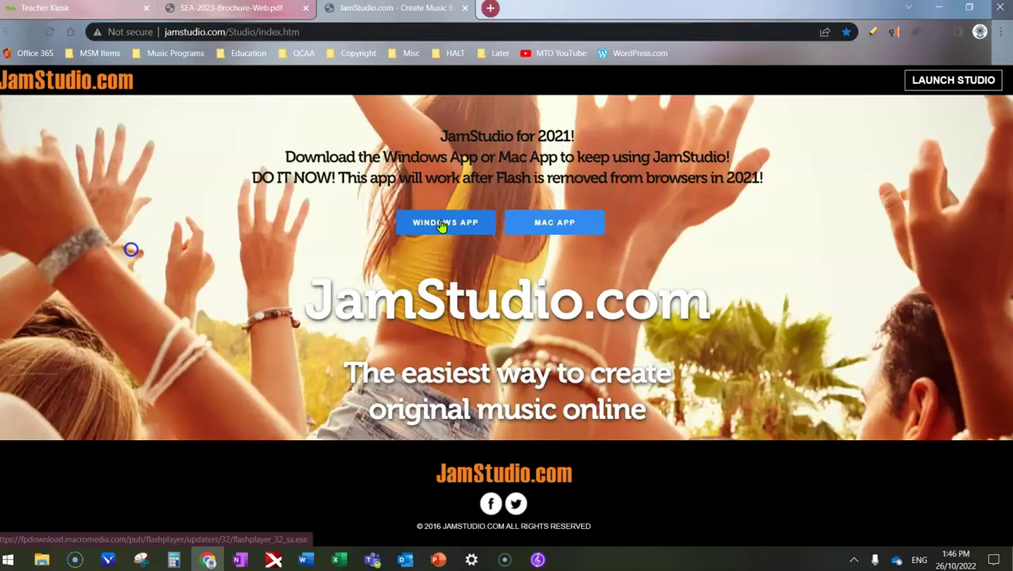
click(442, 224)
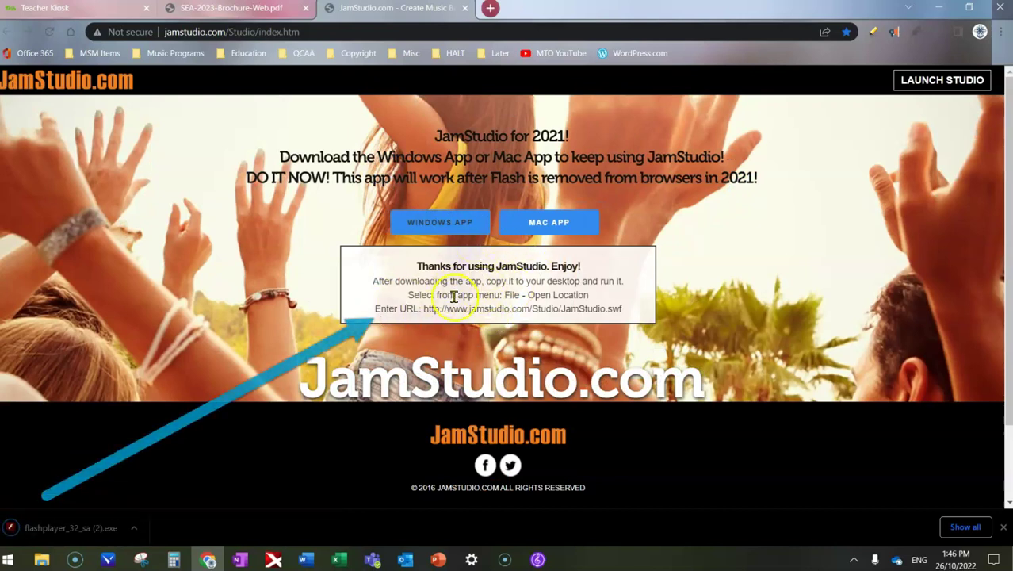
drag(423, 308, 631, 309)
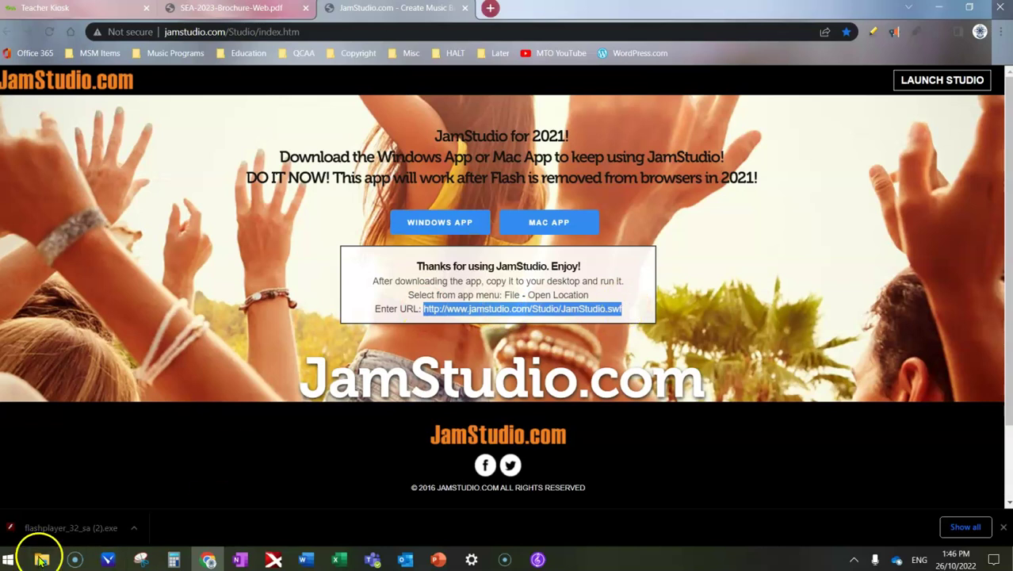
click(80, 528)
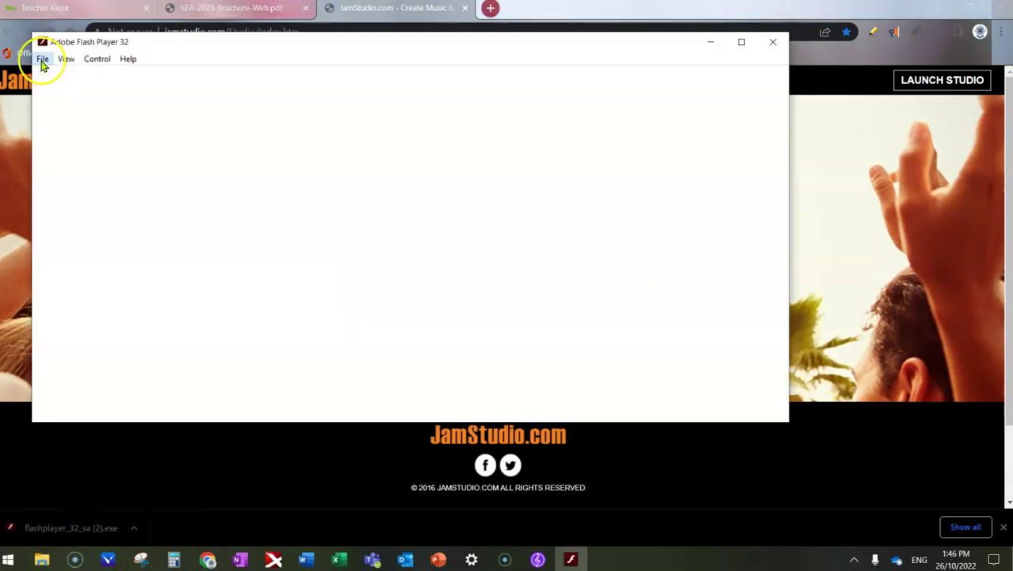
click(42, 59)
click(61, 75)
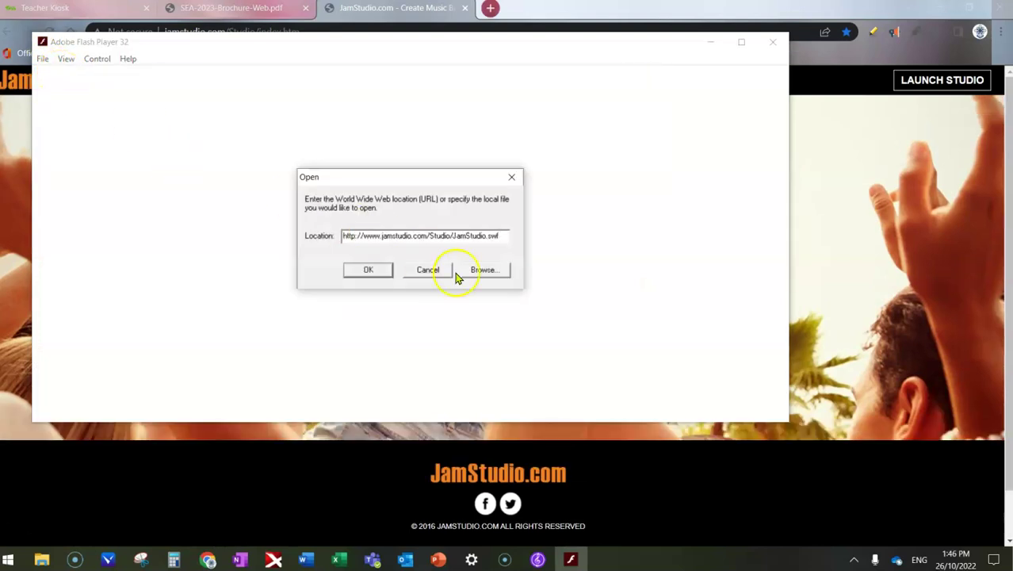
click(368, 271)
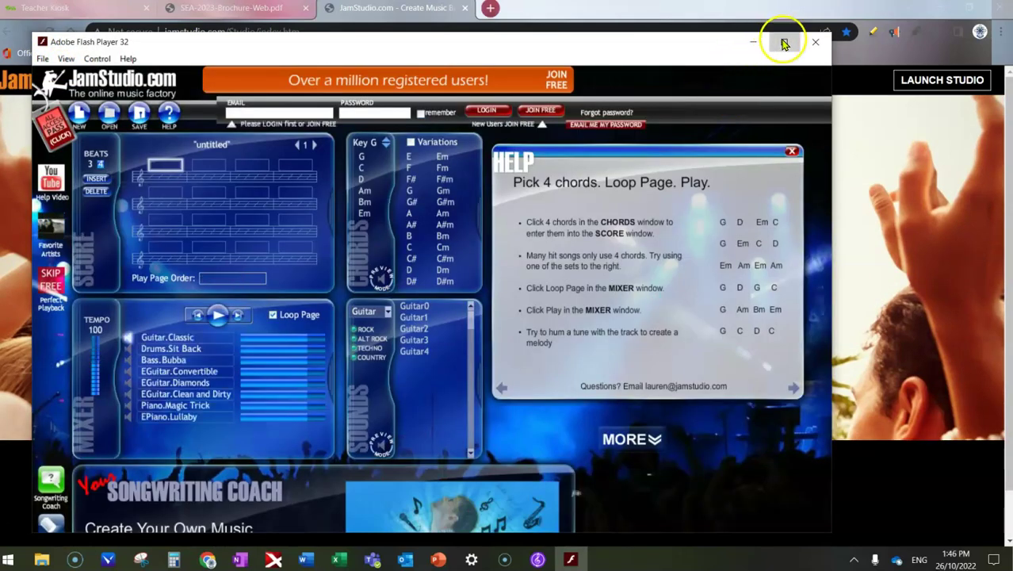
click(781, 41)
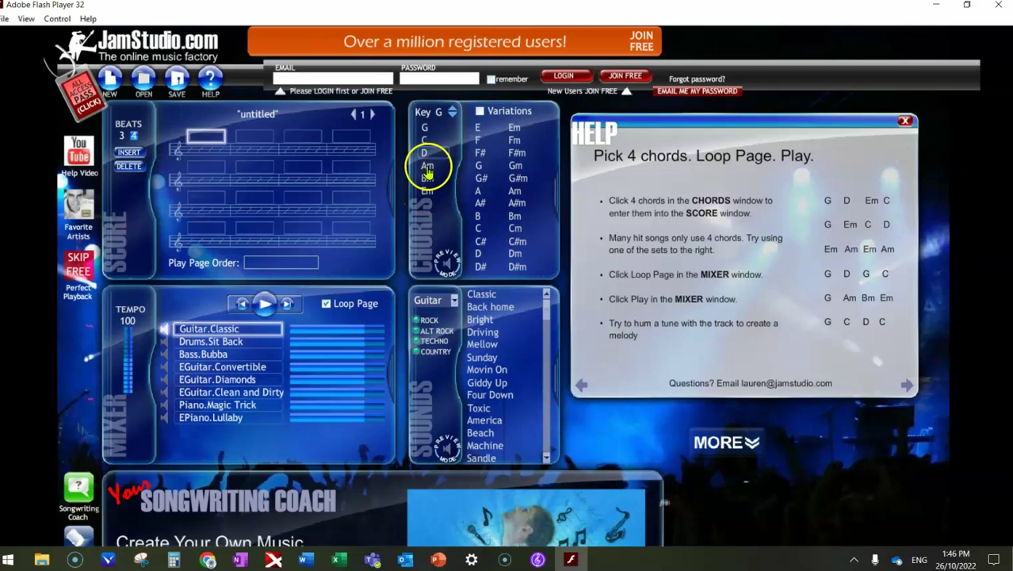
Step: Change the key of the JamStudio chord list to C
click(451, 115)
click(452, 115)
click(452, 115)
click(451, 115)
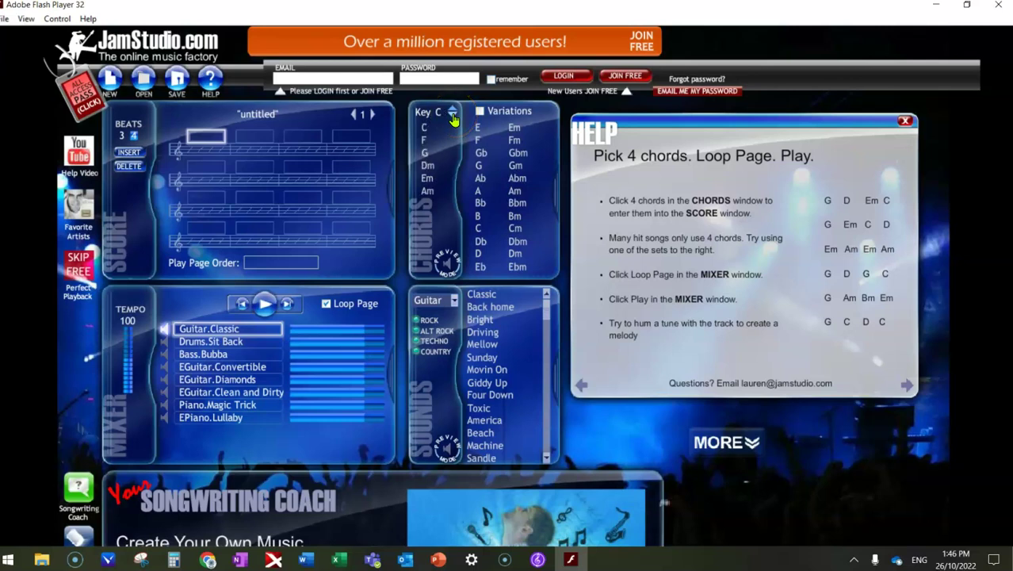
Step: Enter the chords C, Am, F and G into the first four bars of the score
click(424, 128)
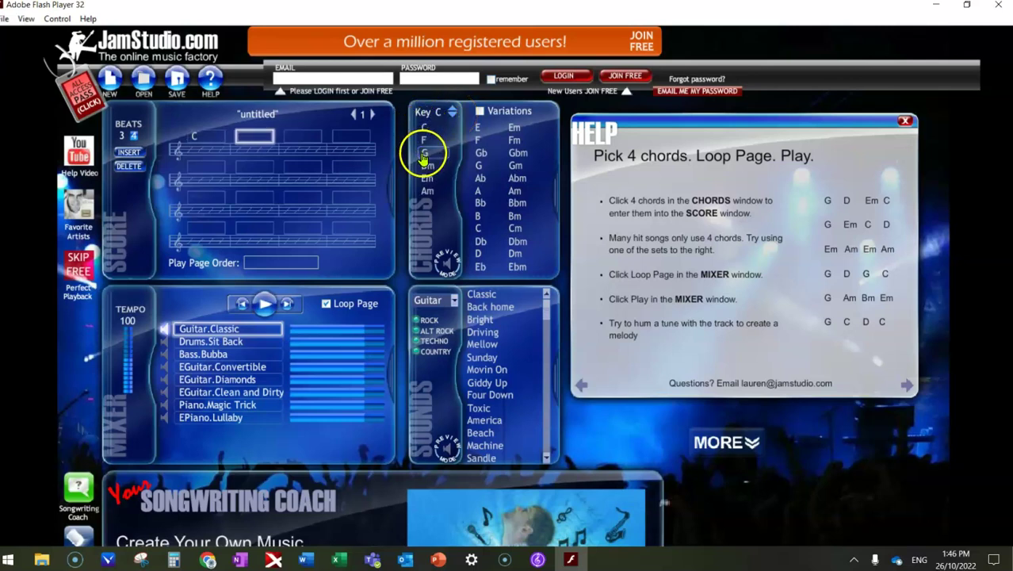
click(427, 191)
click(423, 138)
click(423, 154)
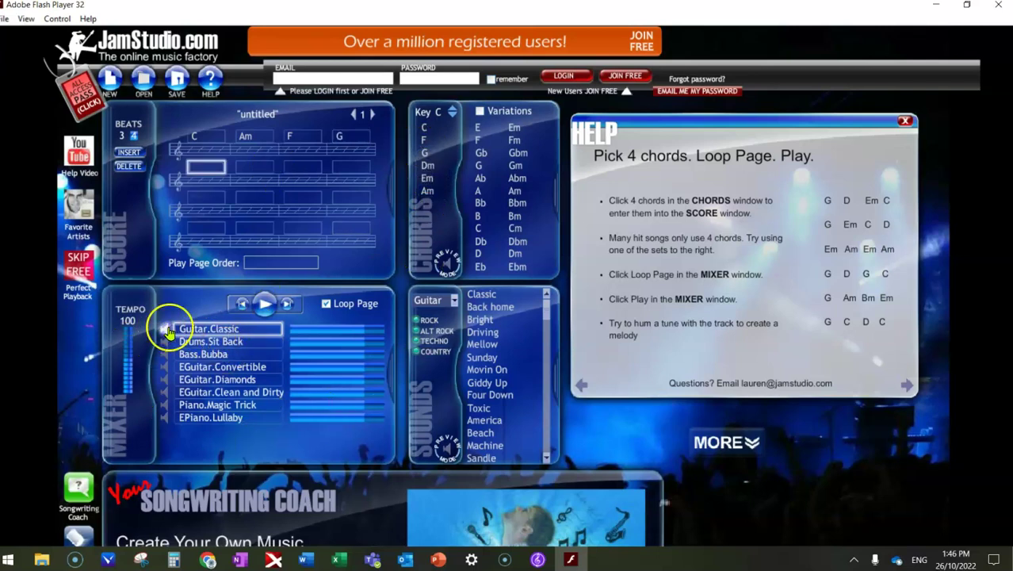
Step: Play the chord loop with the guitar track set to Back home and exclude country sounds from the guitar sound list
click(264, 304)
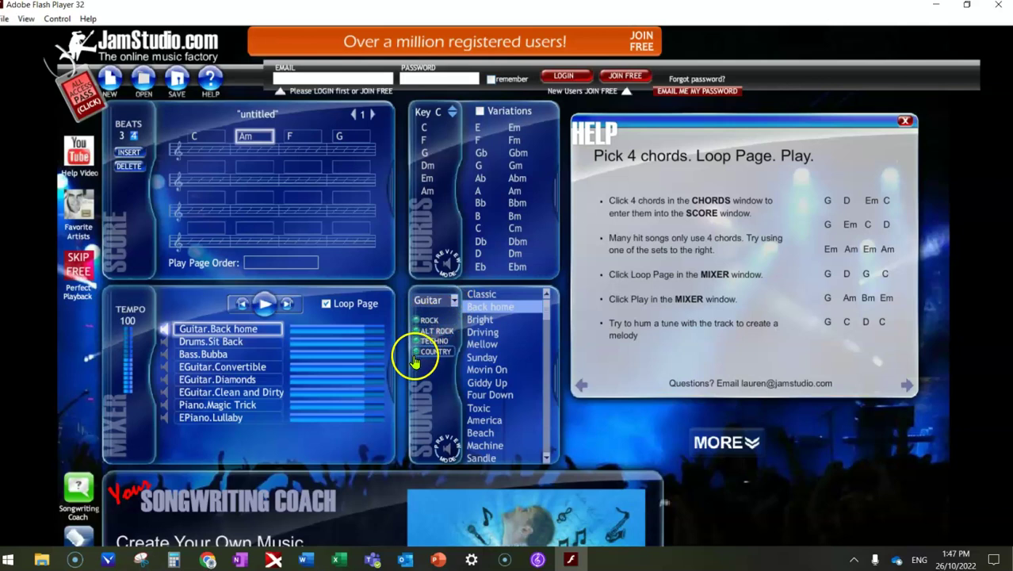
click(454, 301)
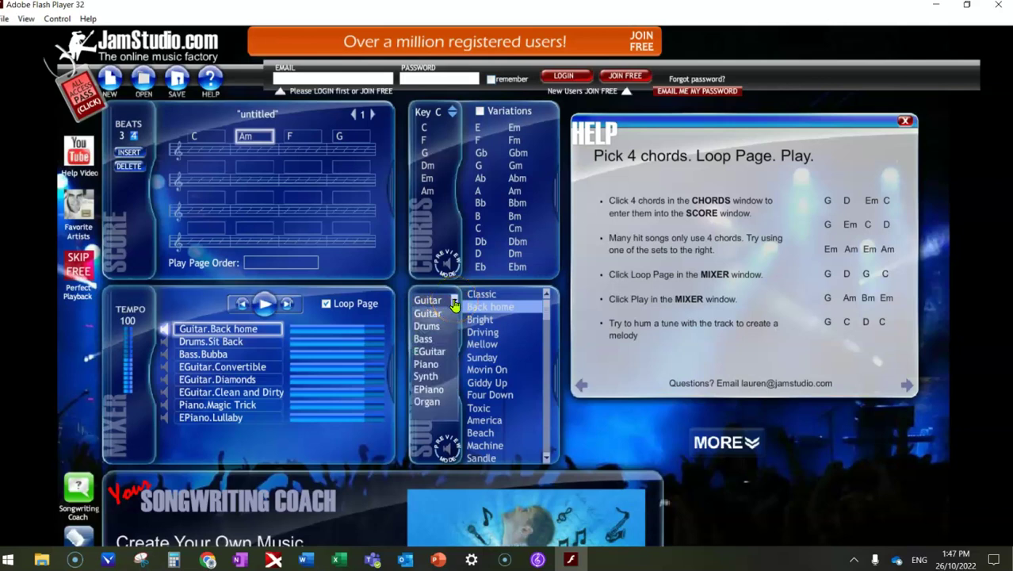
click(427, 314)
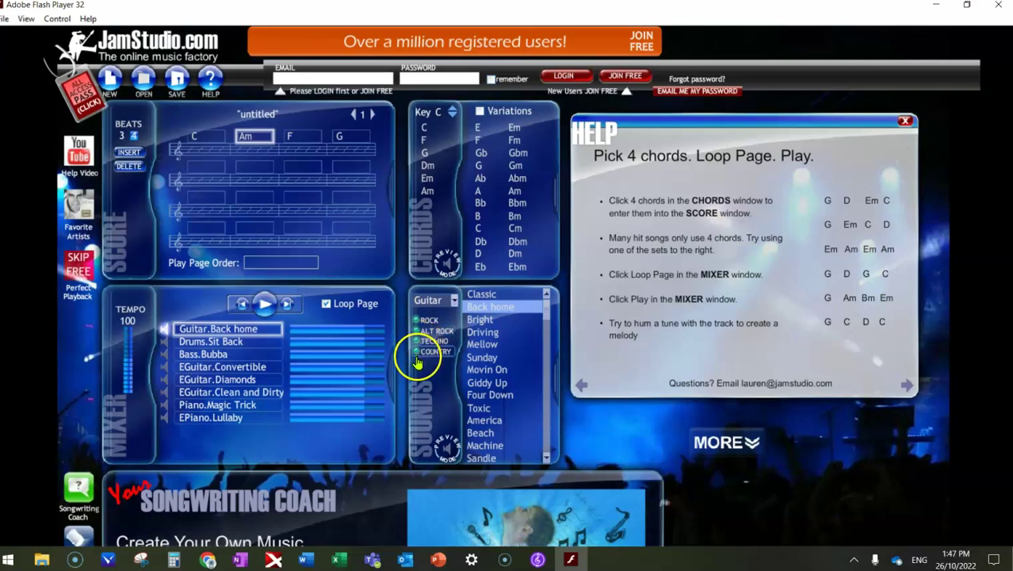
click(418, 351)
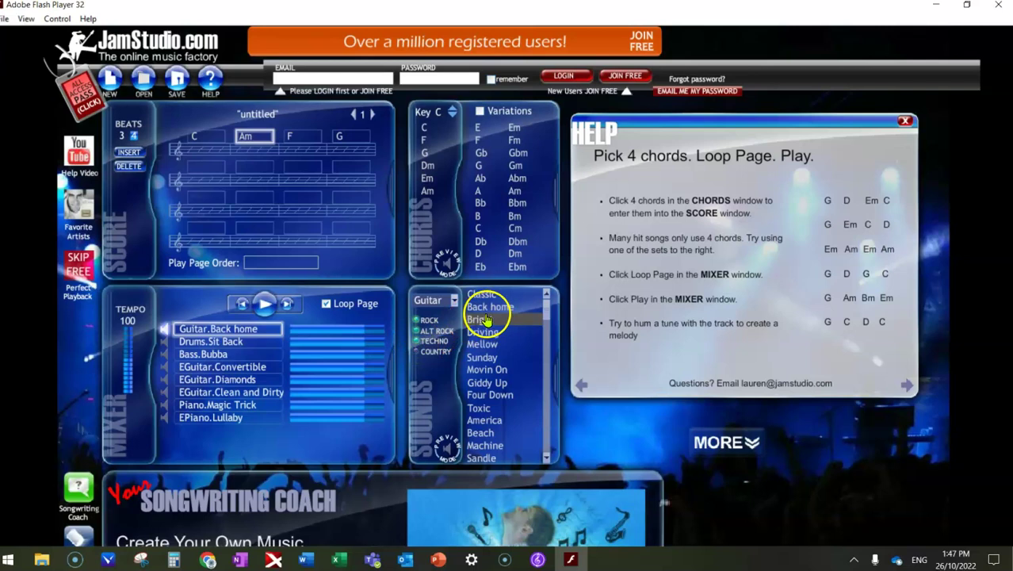
Step: Audition the Mellow and Giddy Up sounds on the guitar track by playing the chord loop
click(486, 346)
click(264, 304)
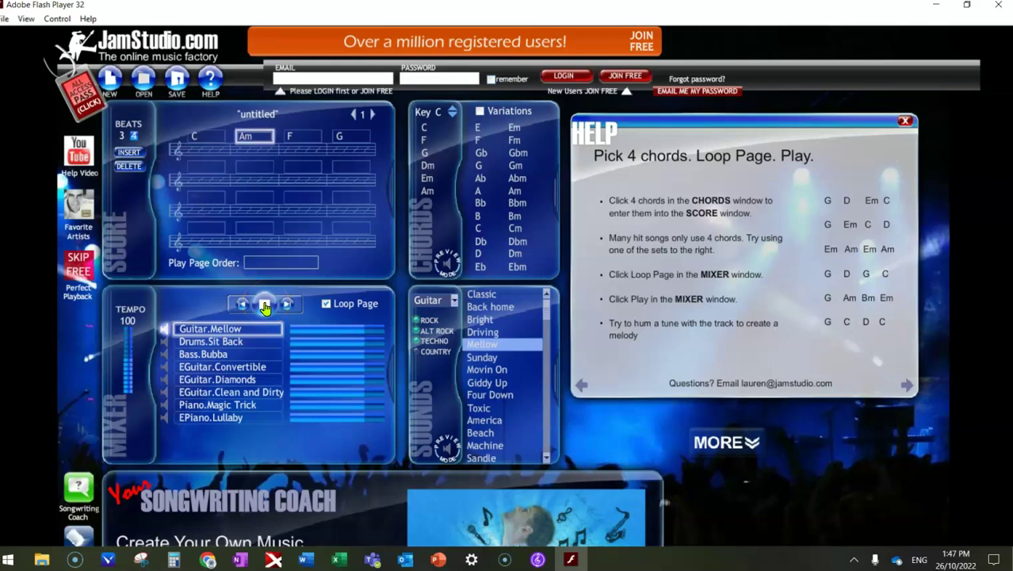
click(265, 305)
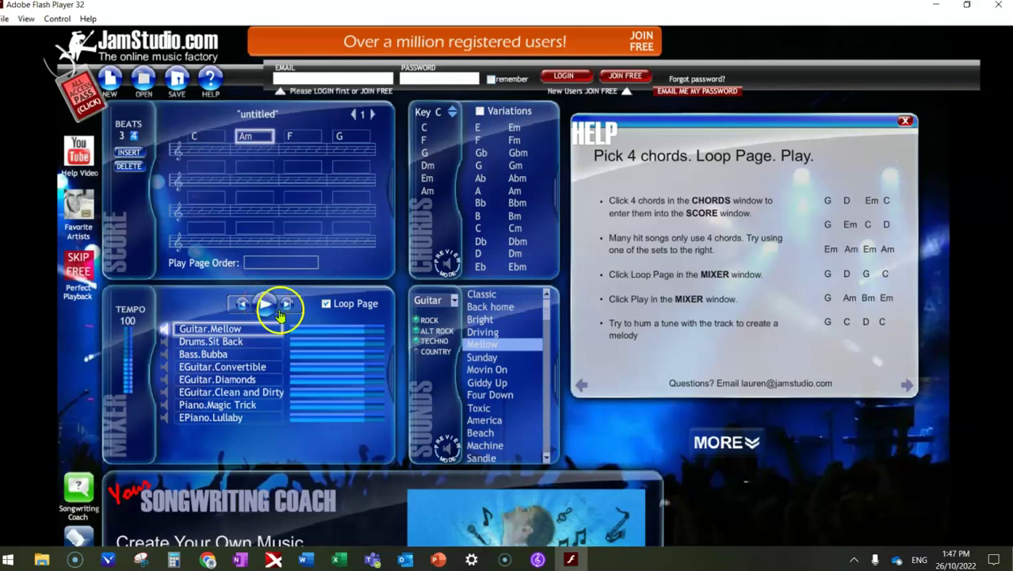
click(487, 382)
click(269, 313)
click(264, 306)
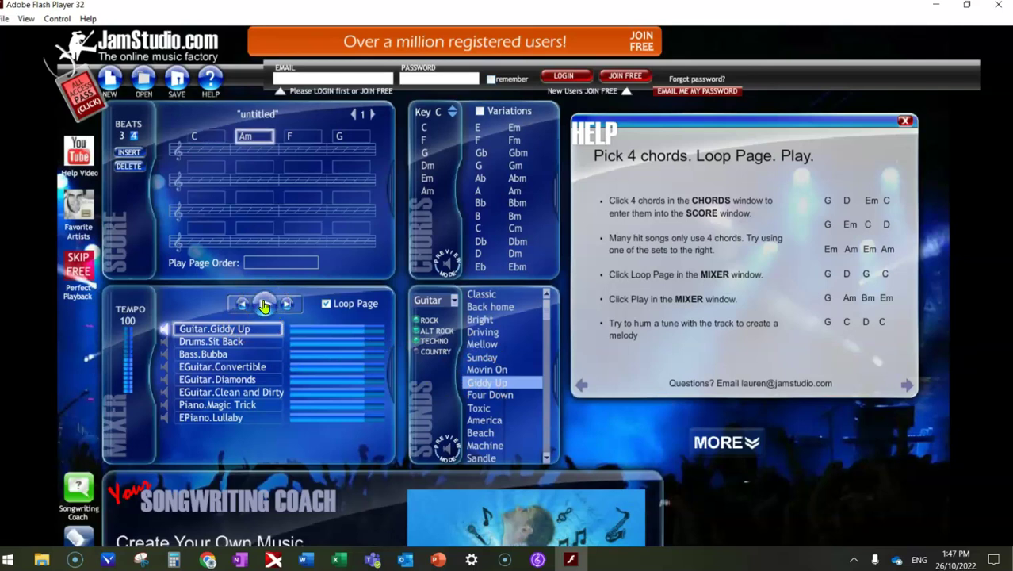
Step: Play the loop with the piano track, set the guitar to Mellow and mute it, and select the piano track
drag(543, 325, 543, 446)
click(454, 301)
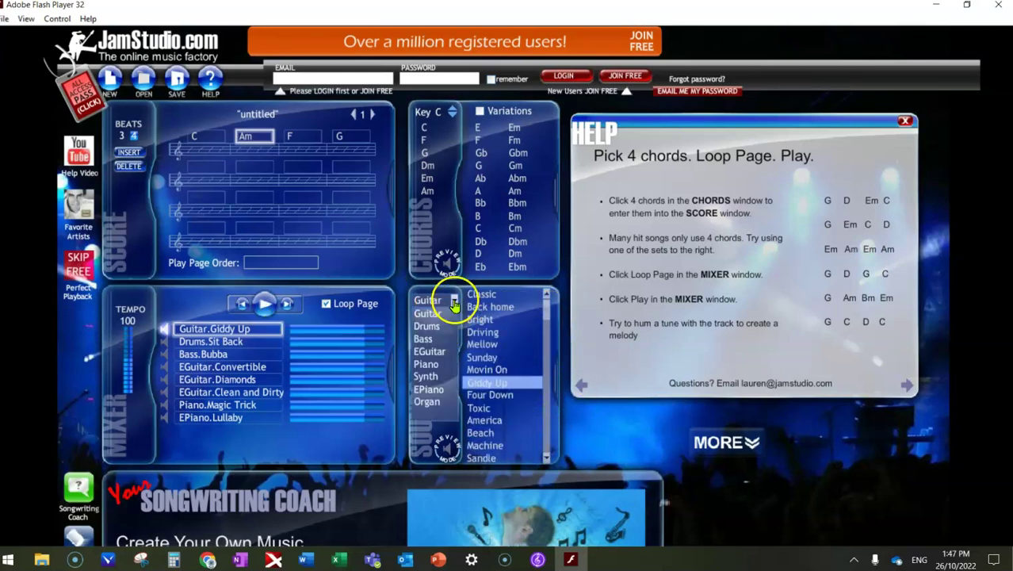
click(426, 365)
click(263, 306)
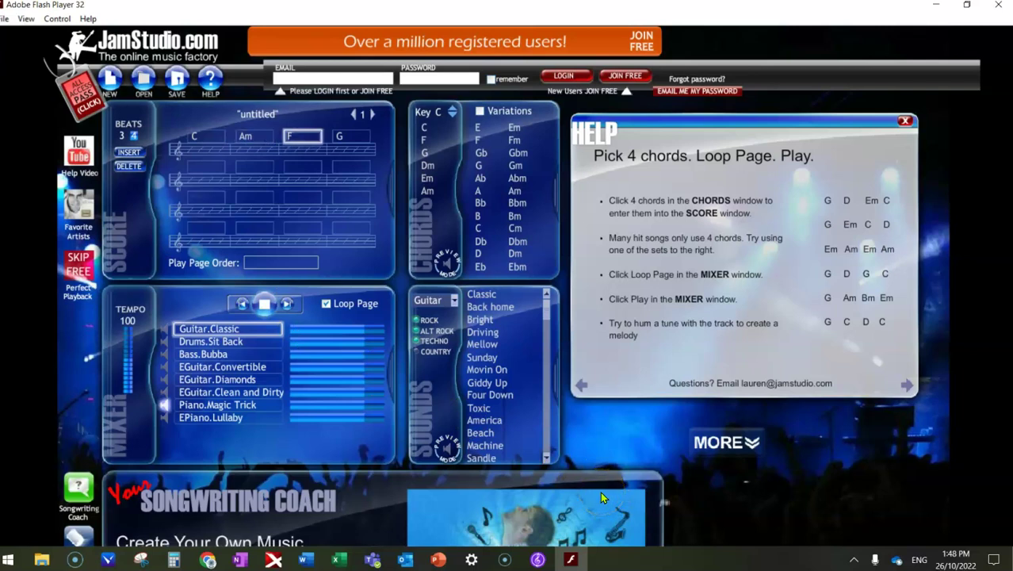
click(483, 347)
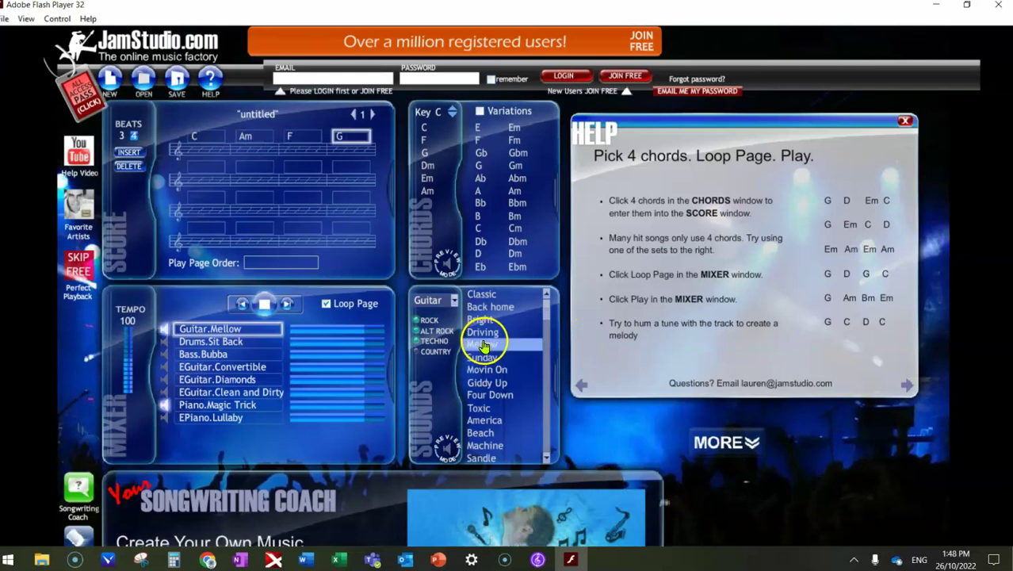
click(164, 328)
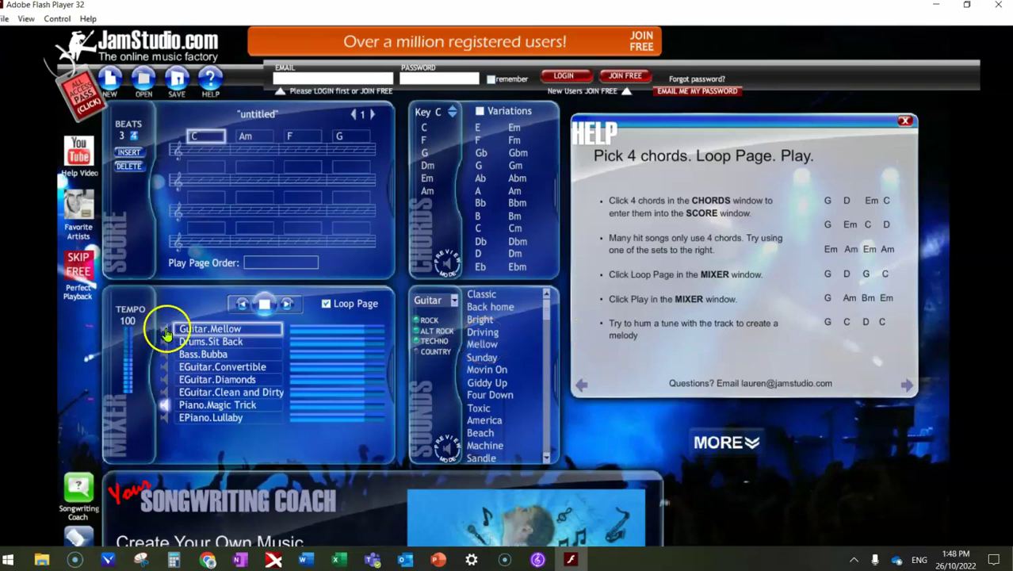
click(189, 405)
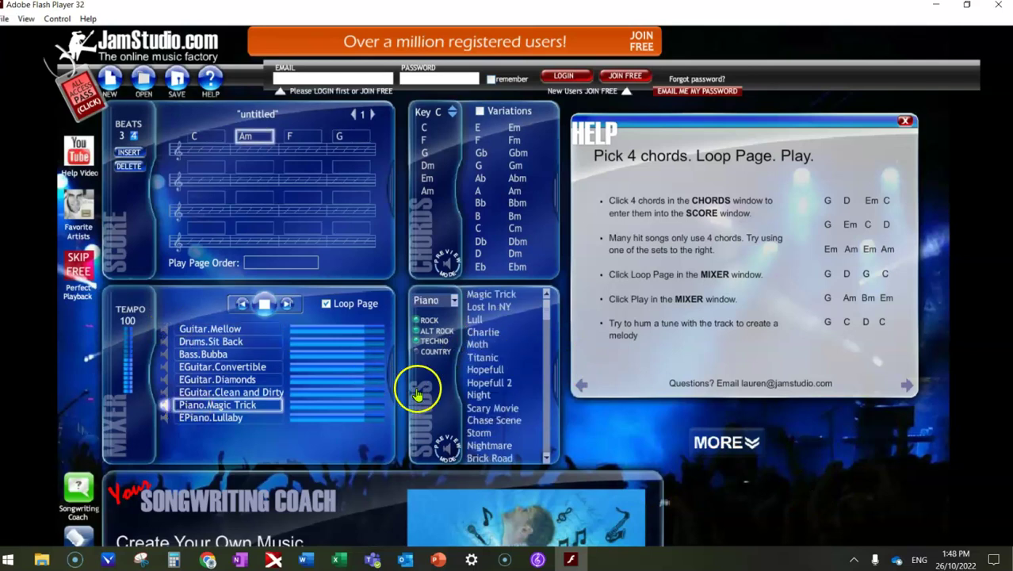
Step: Audition the Lost In NY and Moth sounds on the piano track with the chord loop
click(480, 308)
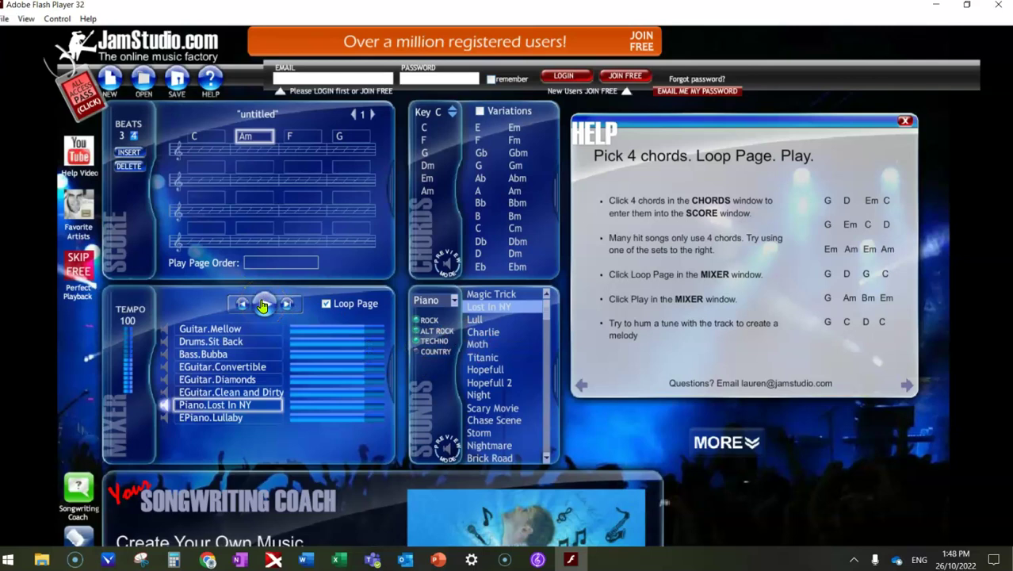
click(475, 344)
click(262, 306)
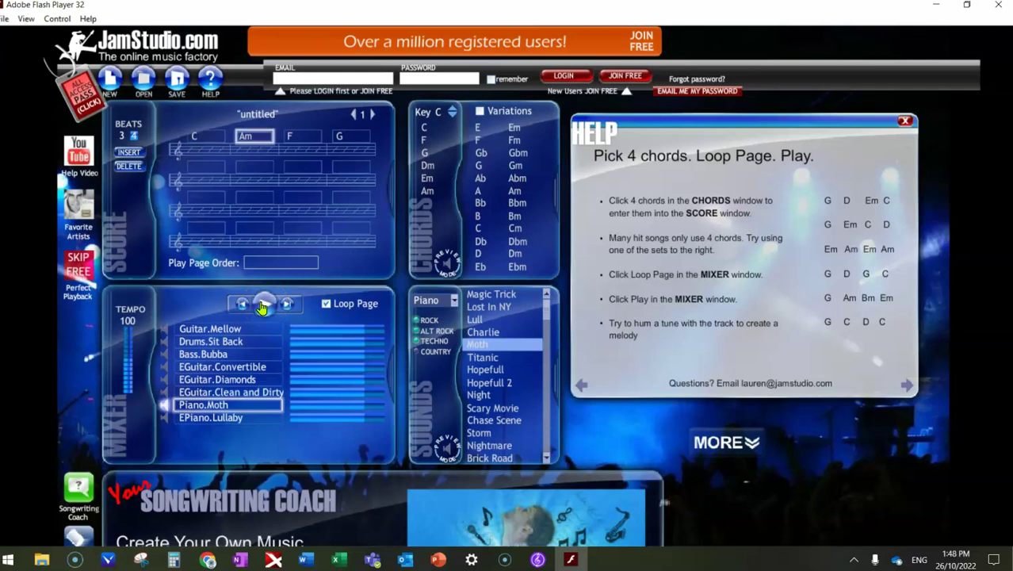
click(491, 428)
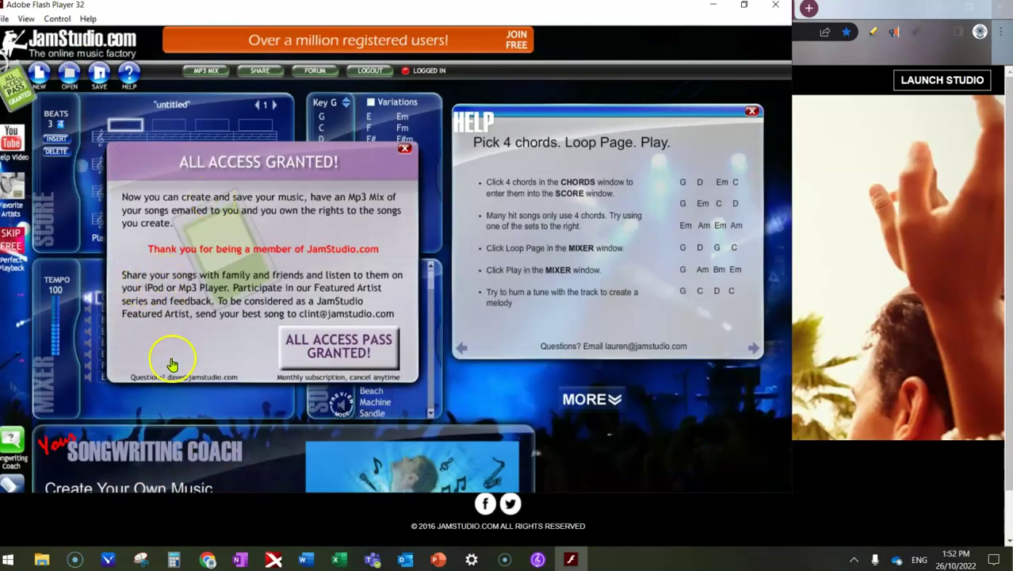
Step: Dismiss the All Access notice and enter the chords C and Am into the first two bars of the score
click(318, 354)
click(321, 128)
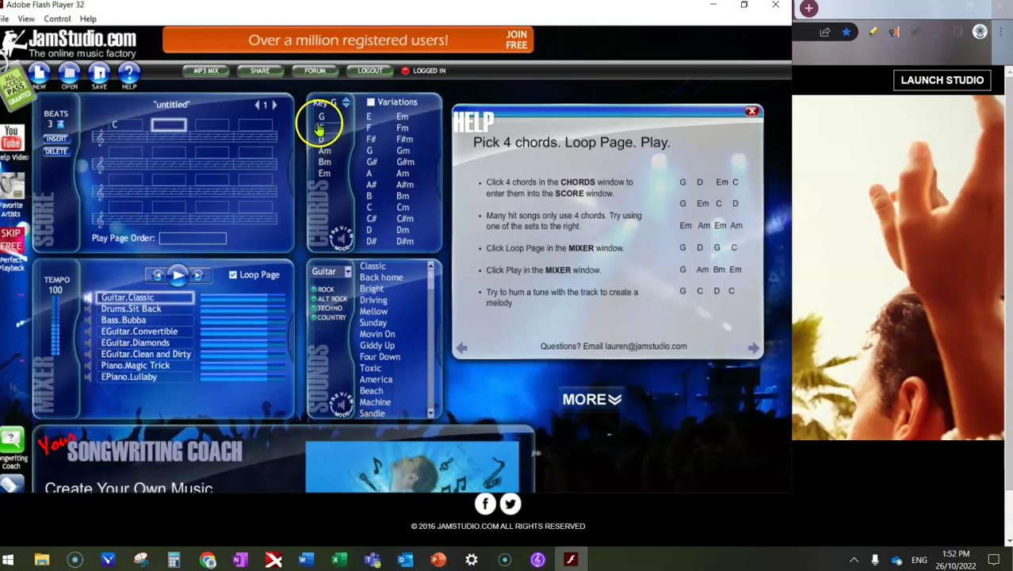
click(324, 150)
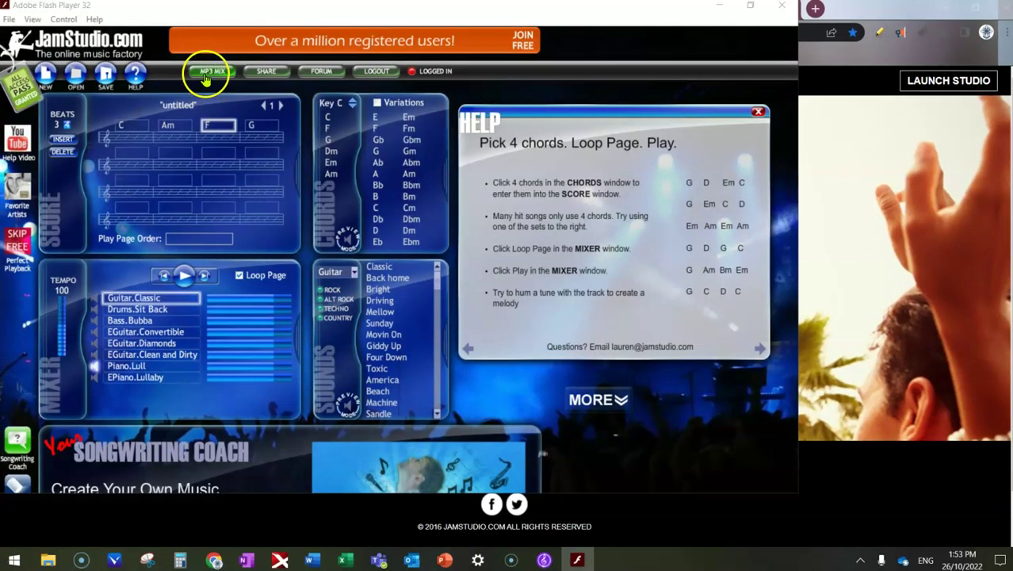
Step: Create an MP3 mix titled "Piano.Lull (C Am F G)" and select its generated download link
click(204, 71)
text(Piano,)
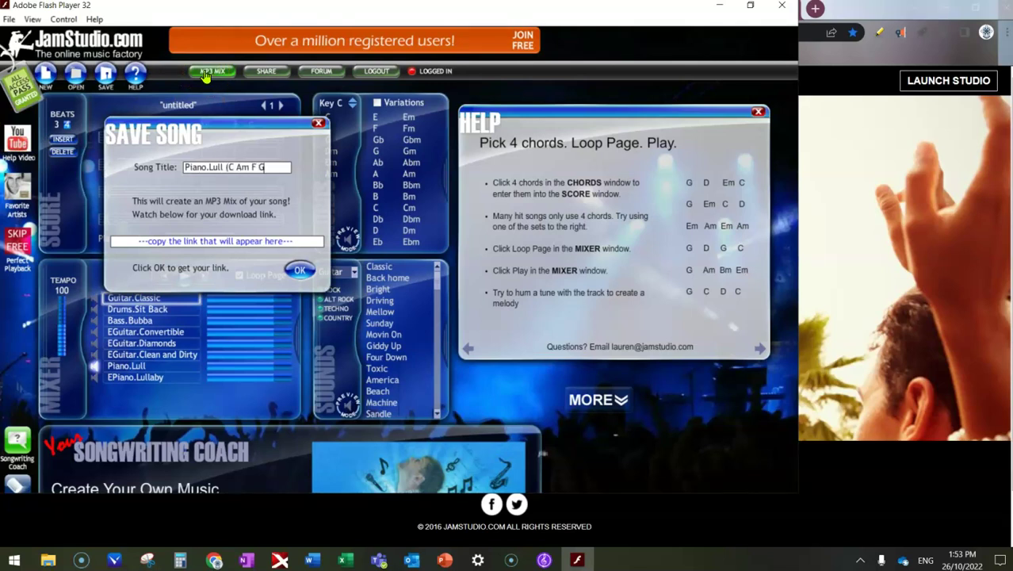
click(298, 272)
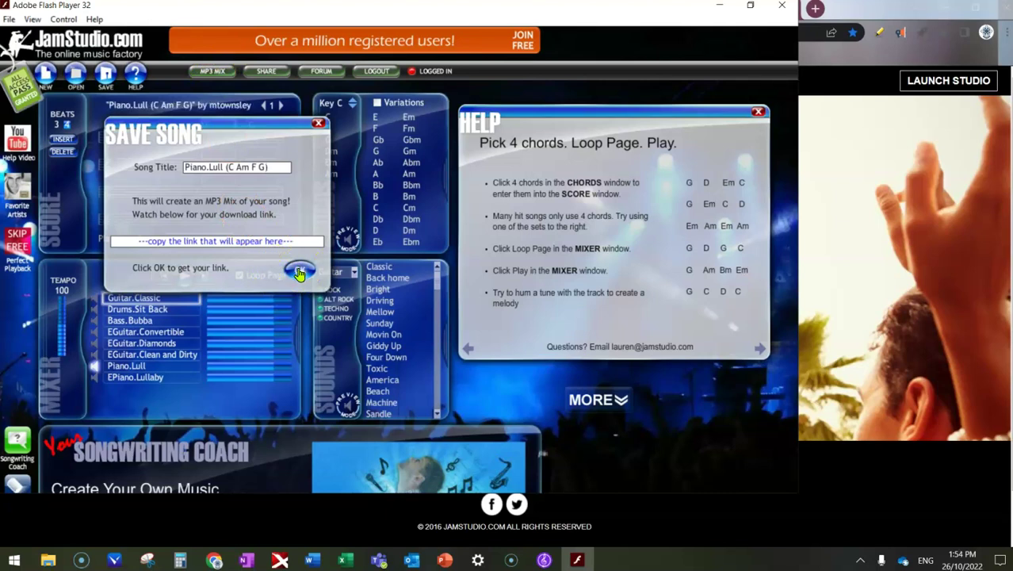
click(299, 271)
click(155, 234)
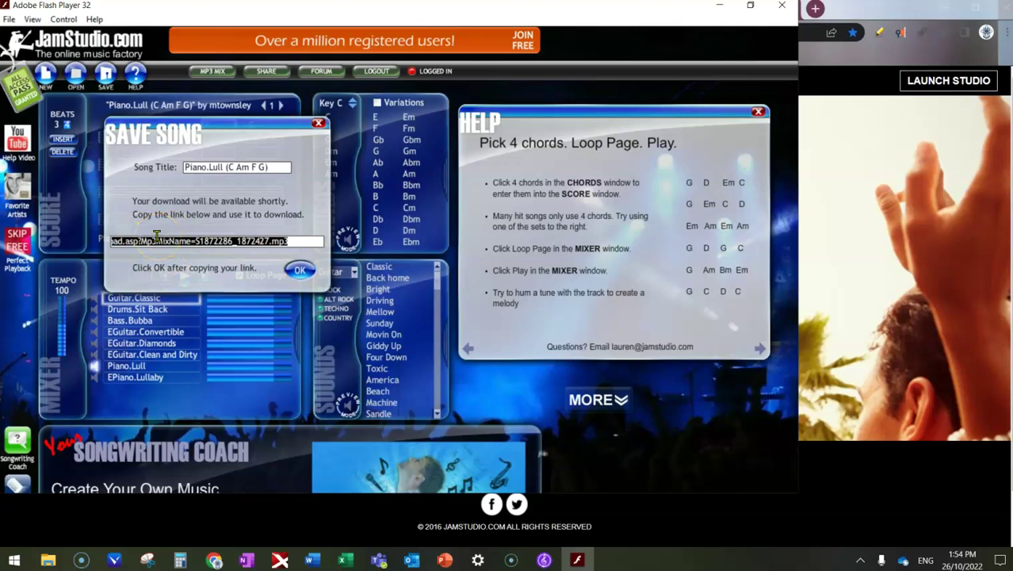
Step: Switch to Chrome, open the copied MP3 mix link in a new tab and download the MP3
click(214, 560)
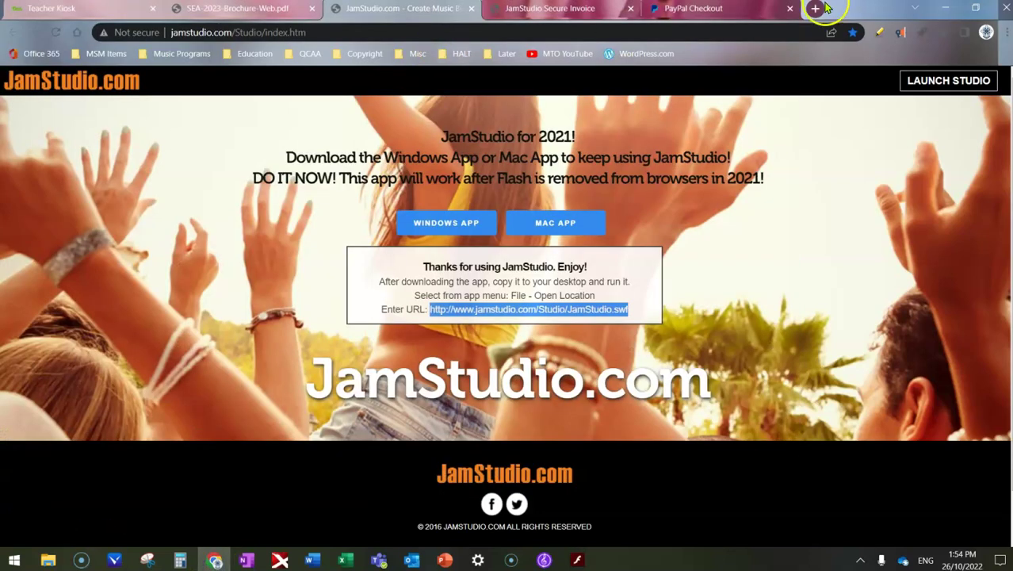
click(822, 8)
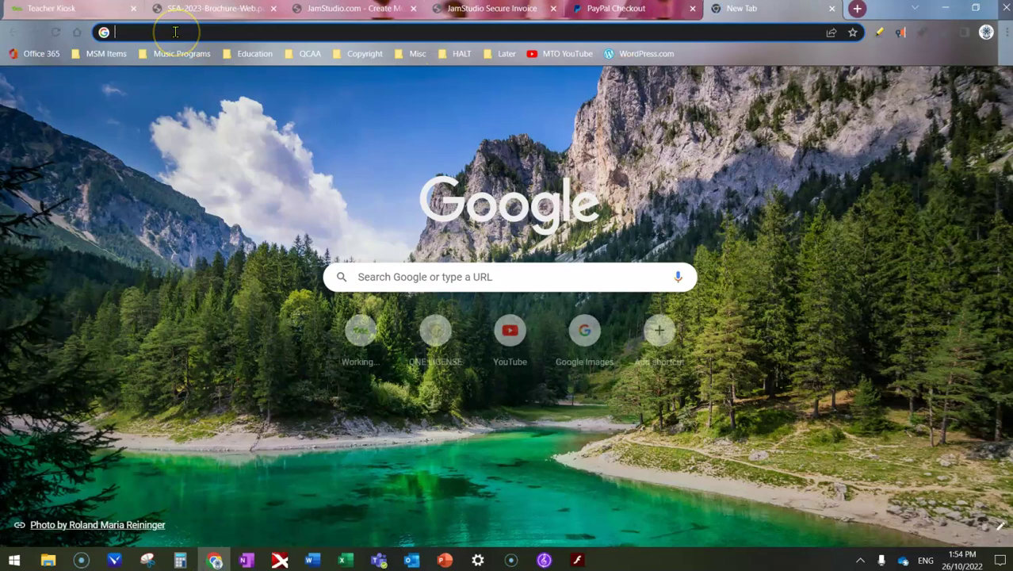
text(http://www.jamstudio.com/Mp3Download.asp?Mp3MixName=S1872286_1872427.mp3)
key(Return)
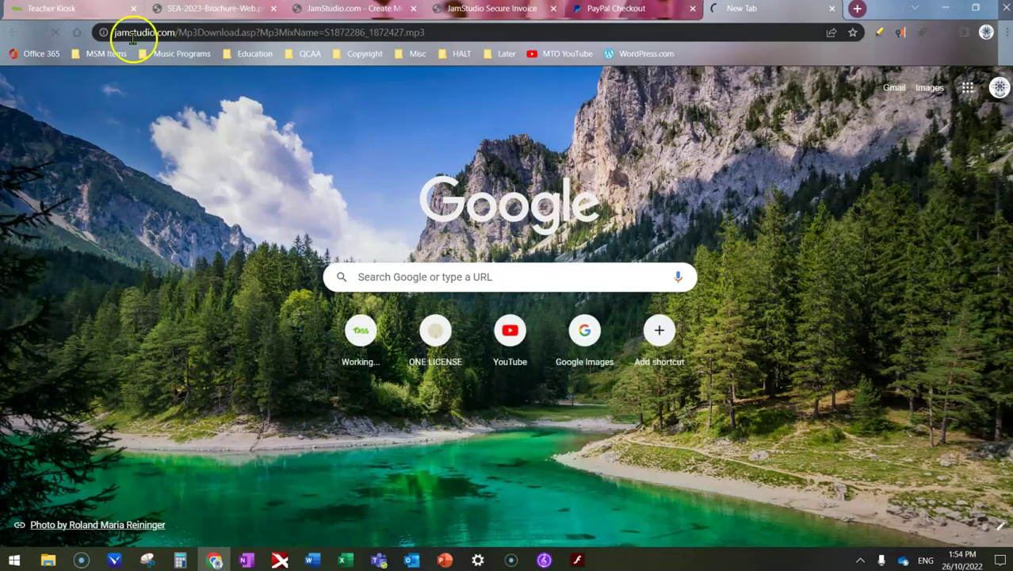
click(27, 158)
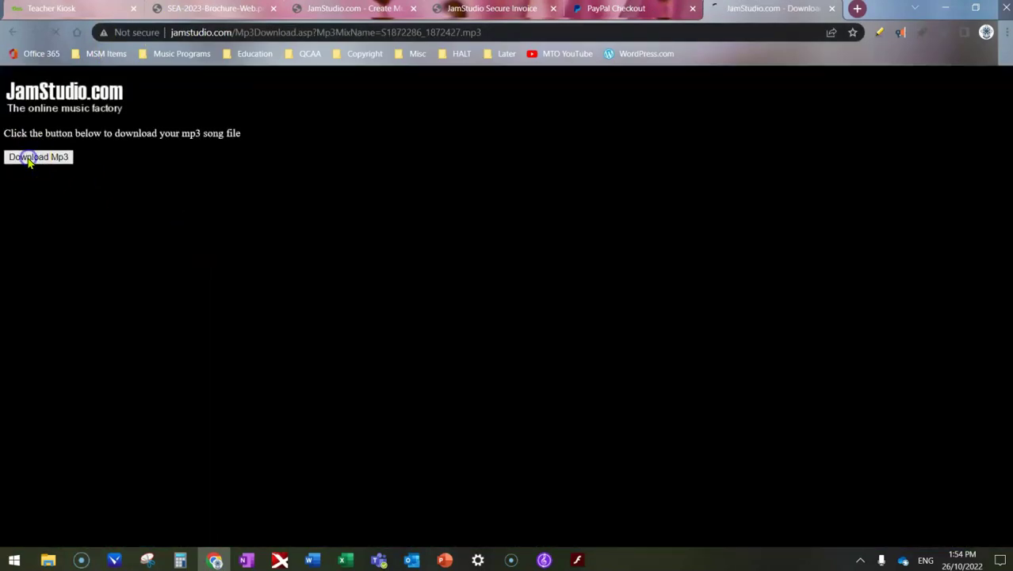
Step: Show the downloaded S1872286_1872427.mp3 in its folder and move it to the A4 Demo 2 folder
right_click(75, 525)
click(113, 497)
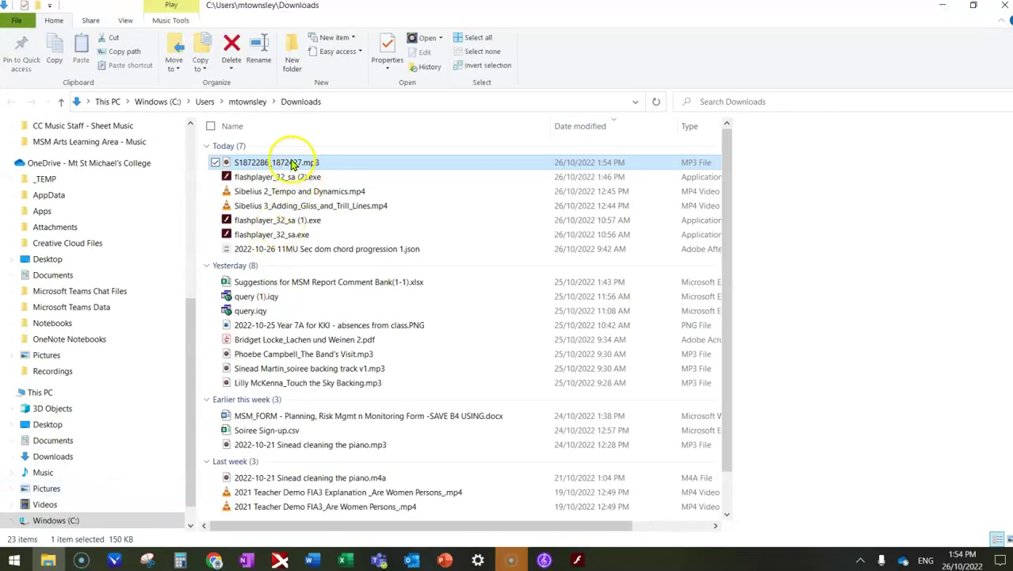
right_click(292, 163)
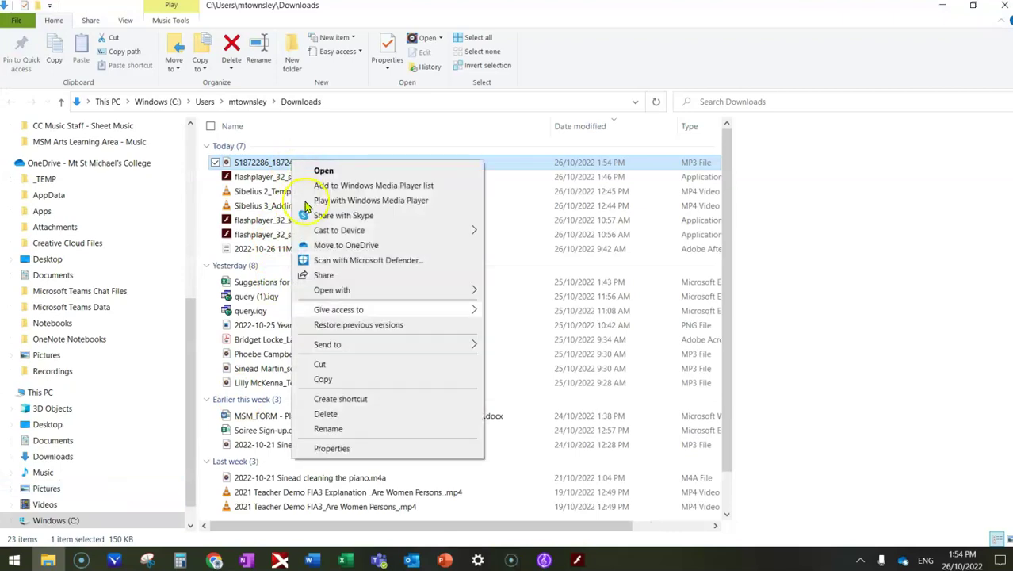
click(320, 365)
drag(192, 361, 174, 154)
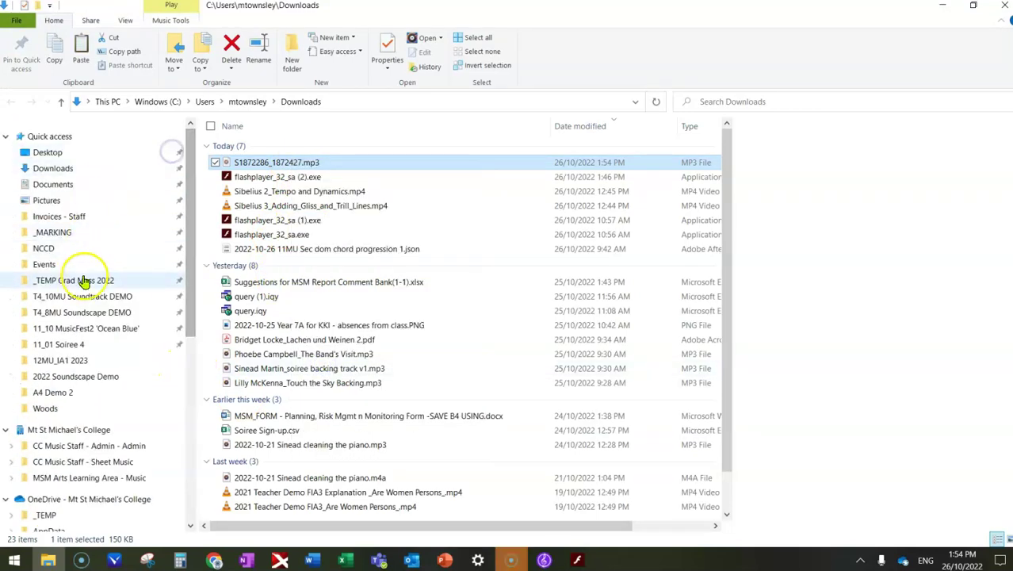
click(70, 396)
key(ctrl+v)
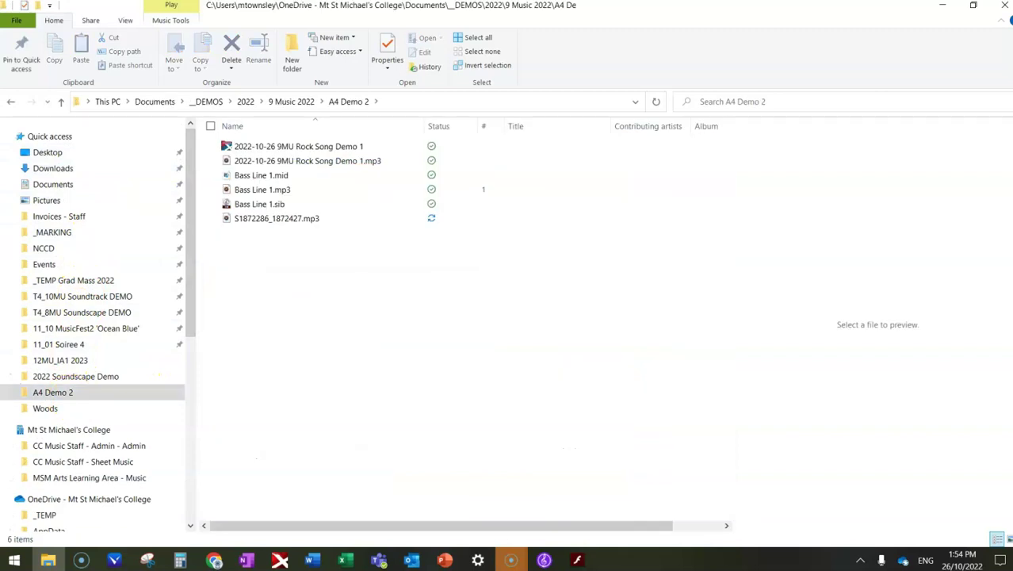
Step: Switch to Mixcraft and set the insertion point at bar 2 of audio track 4
click(279, 559)
click(333, 367)
click(108, 19)
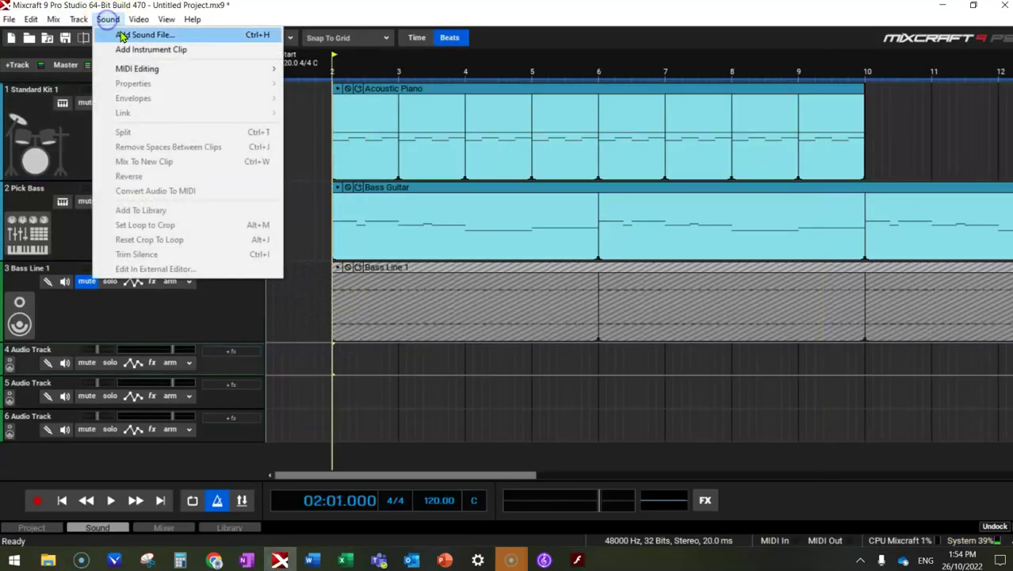
click(138, 34)
click(428, 229)
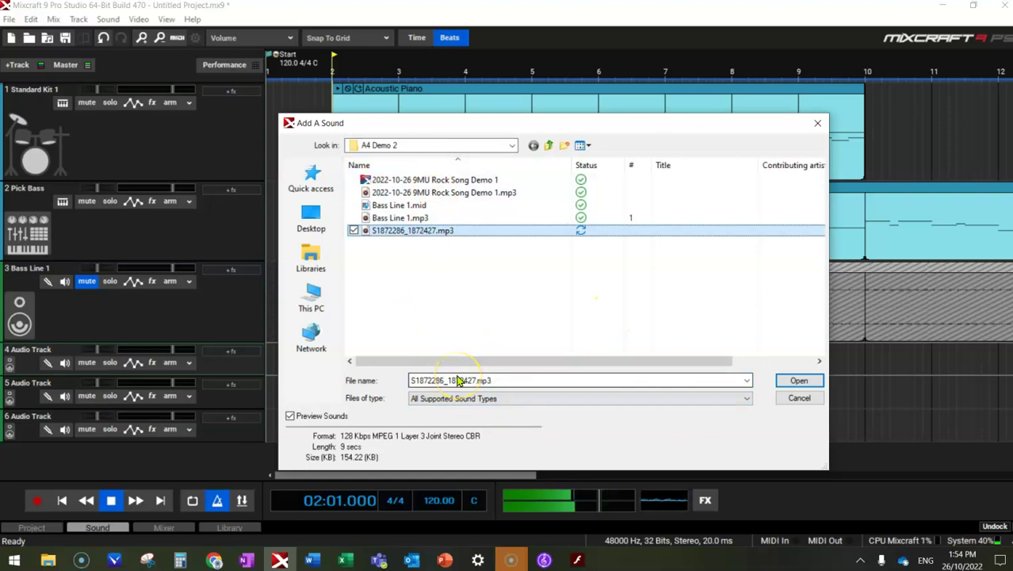
click(799, 398)
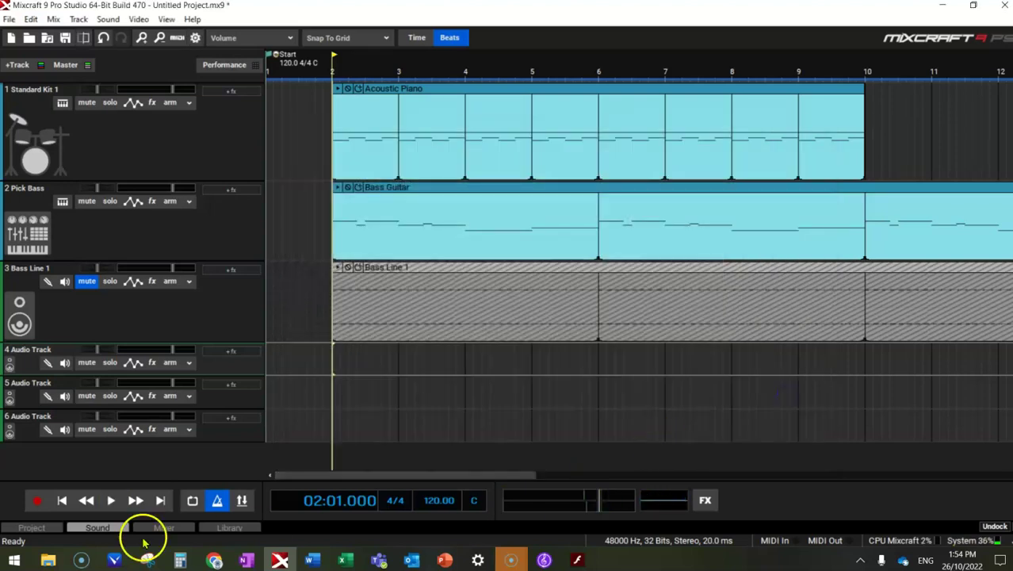
Step: Rename S1872286_1872427.mp3 to "Piano.Lull (C Am F G).mp3" in File Explorer and return to Mixcraft
click(50, 559)
click(270, 221)
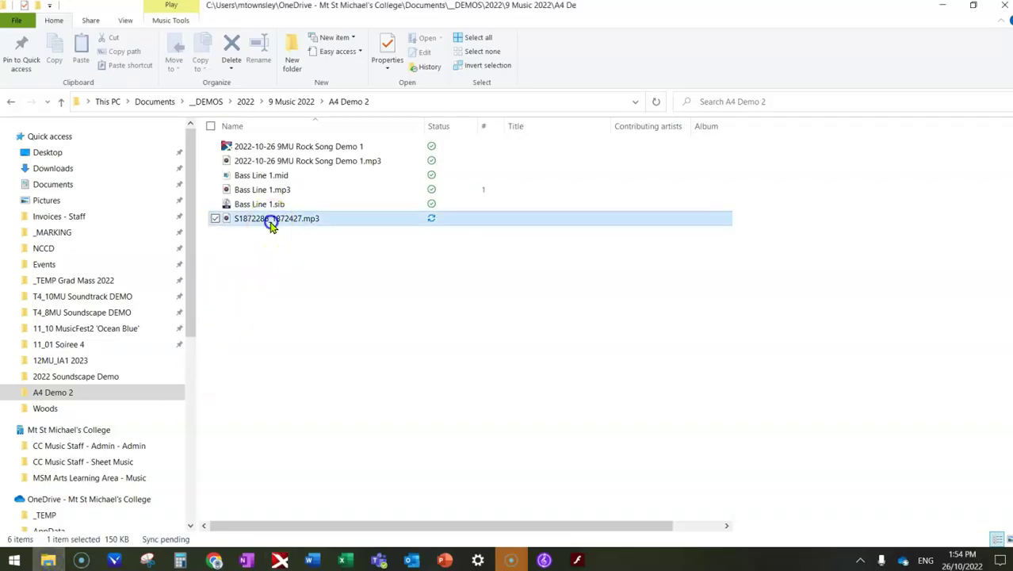
click(279, 560)
Step: Add the sound file Piano.Lull (C Am F G).mp3 to audio track 4 at bar 2
click(108, 19)
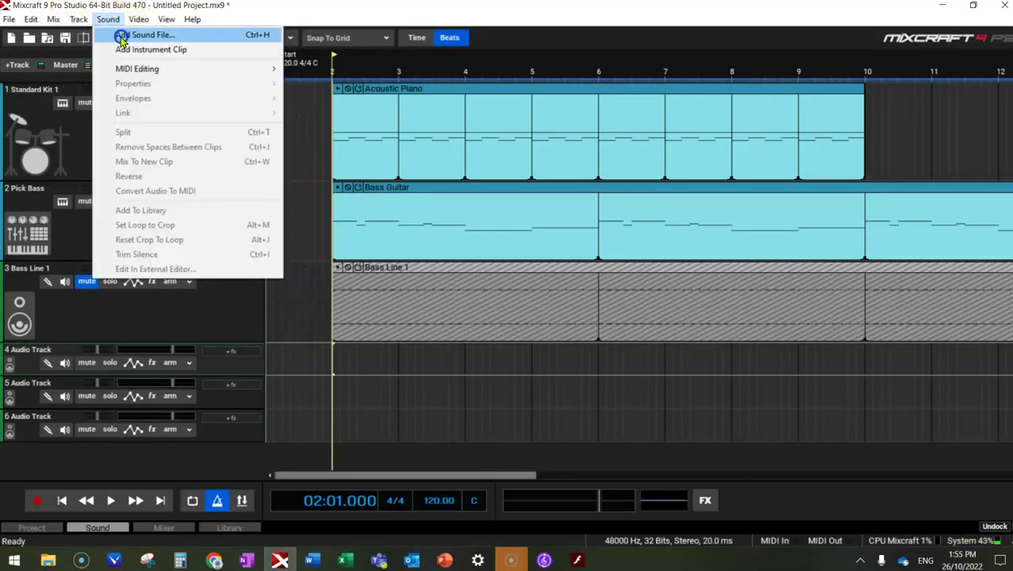
click(119, 34)
click(393, 230)
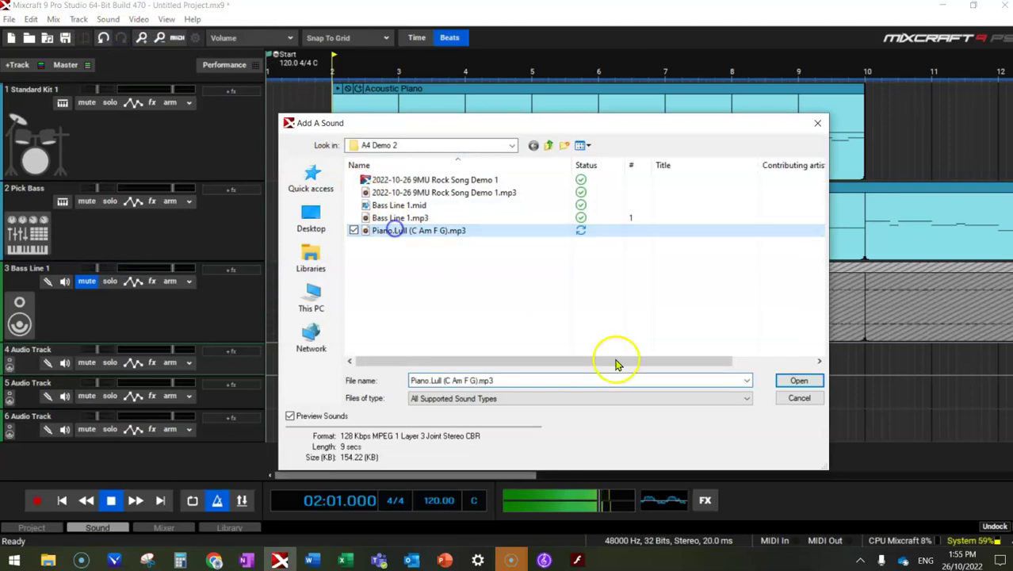
click(798, 381)
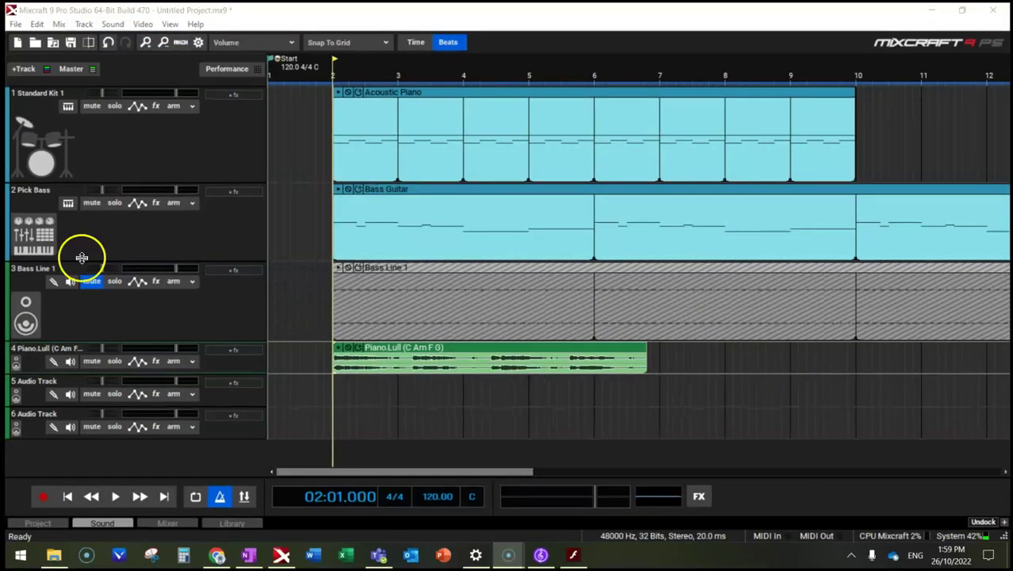
Step: Reduce the heights of tracks 1 to 3 and enlarge the Piano.Lull audio track below them
drag(79, 260, 80, 217)
drag(87, 182, 80, 138)
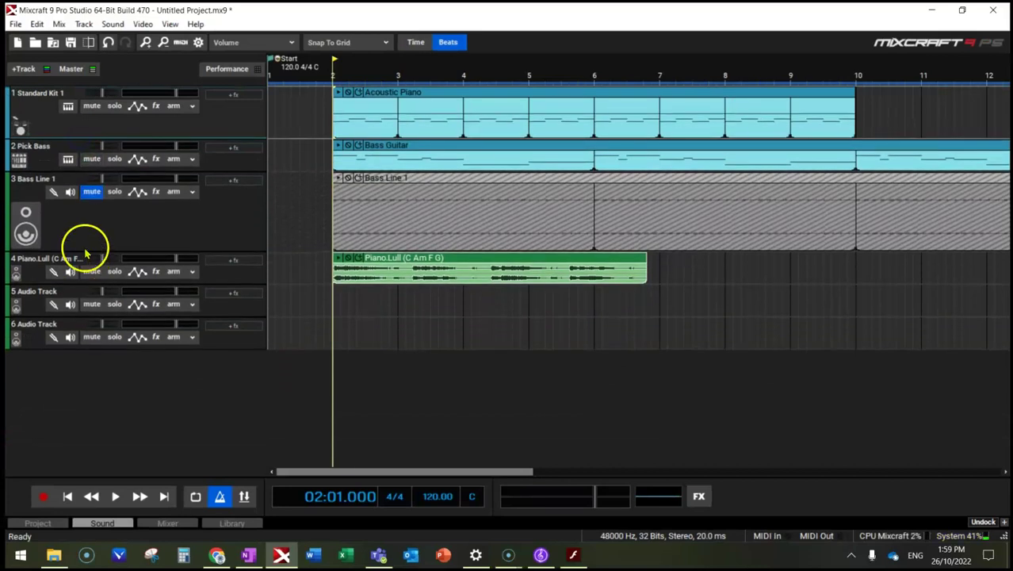
drag(85, 249, 87, 309)
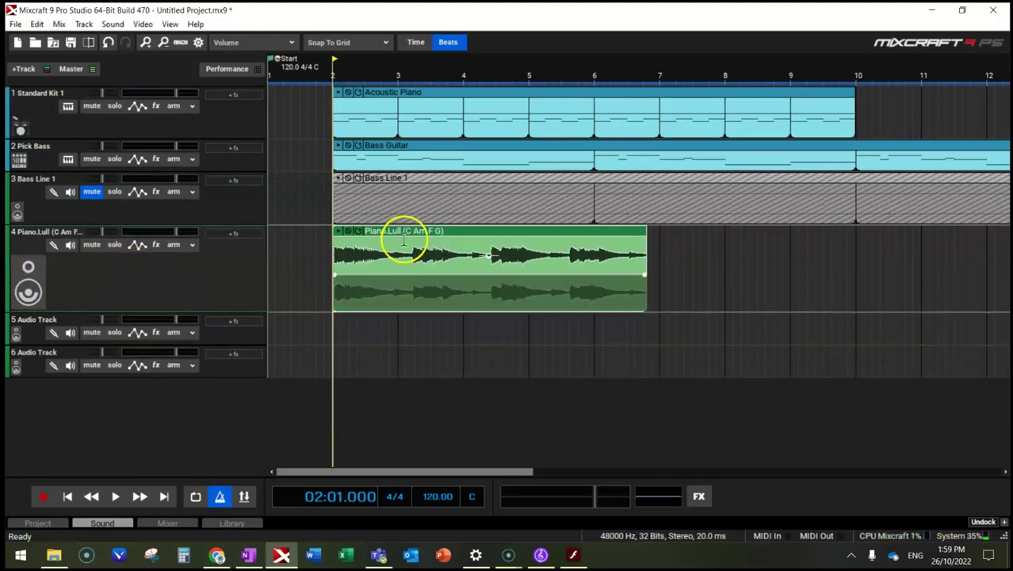
Step: Open the Piano.Lull clip for editing, move its loop start to the waveform's onset at 1:1:96, and restore the full track view
double_click(448, 238)
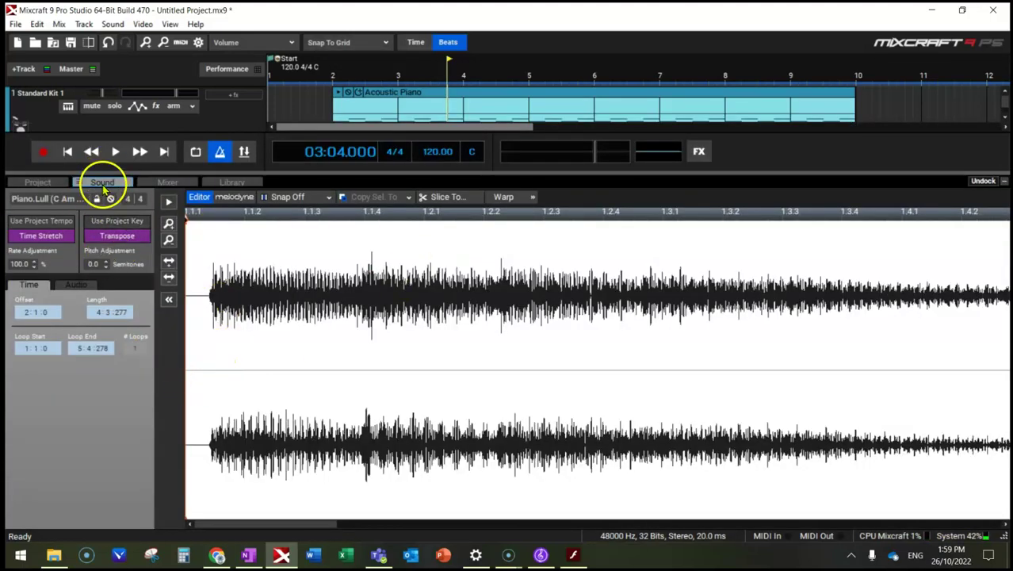
scroll(212, 311, up, 1)
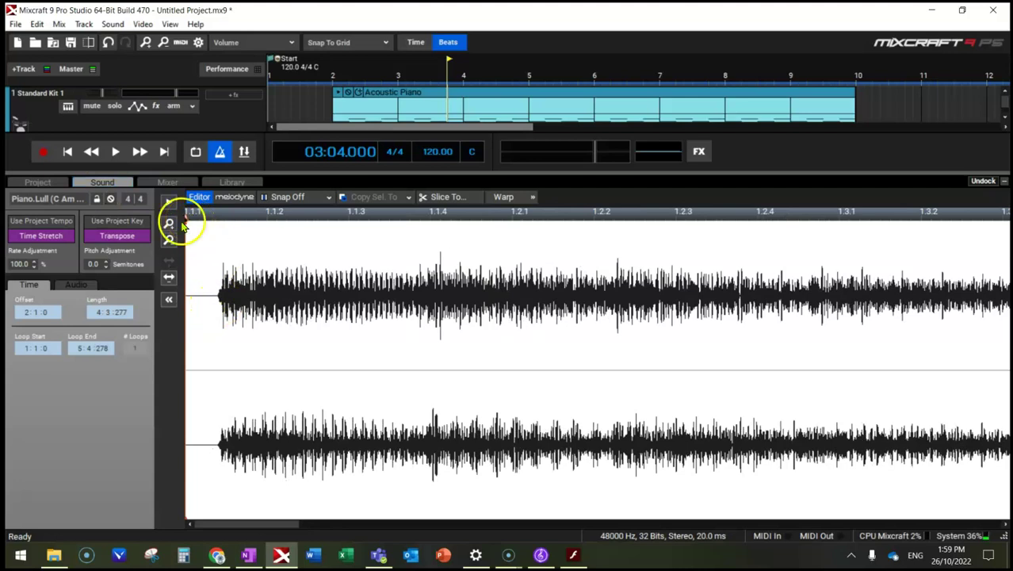
click(299, 200)
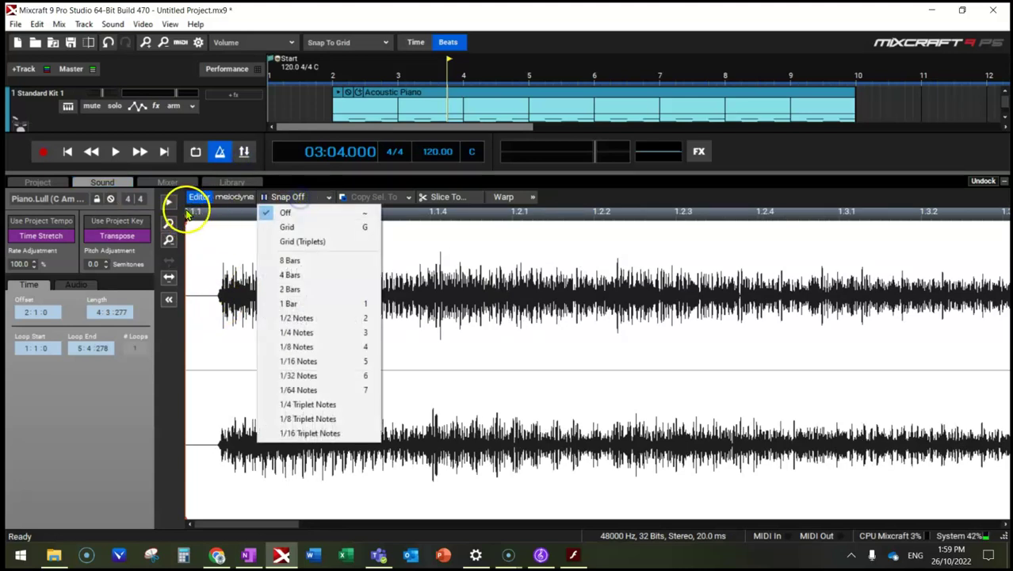
click(203, 250)
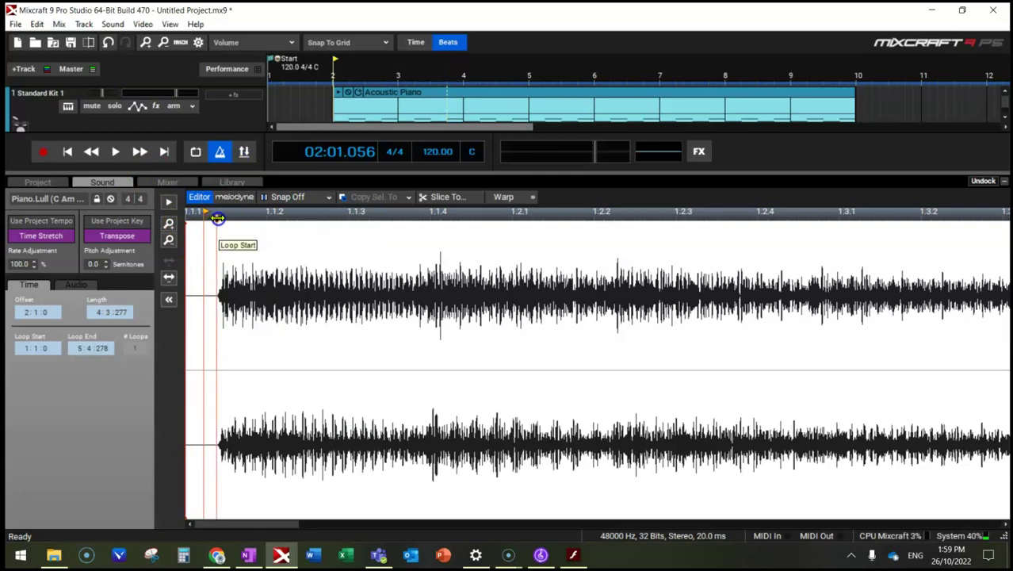
drag(217, 219, 218, 219)
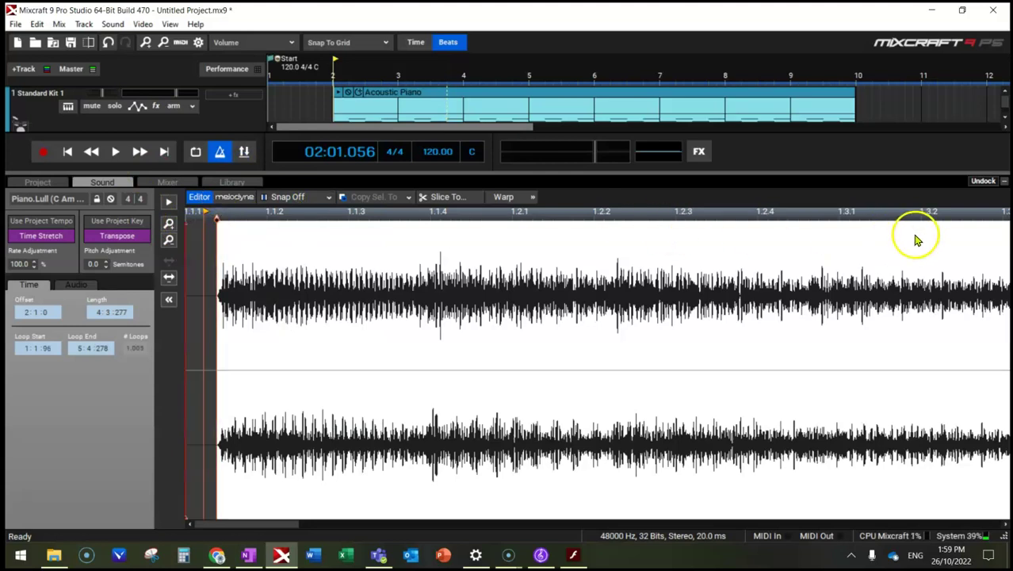
double_click(806, 146)
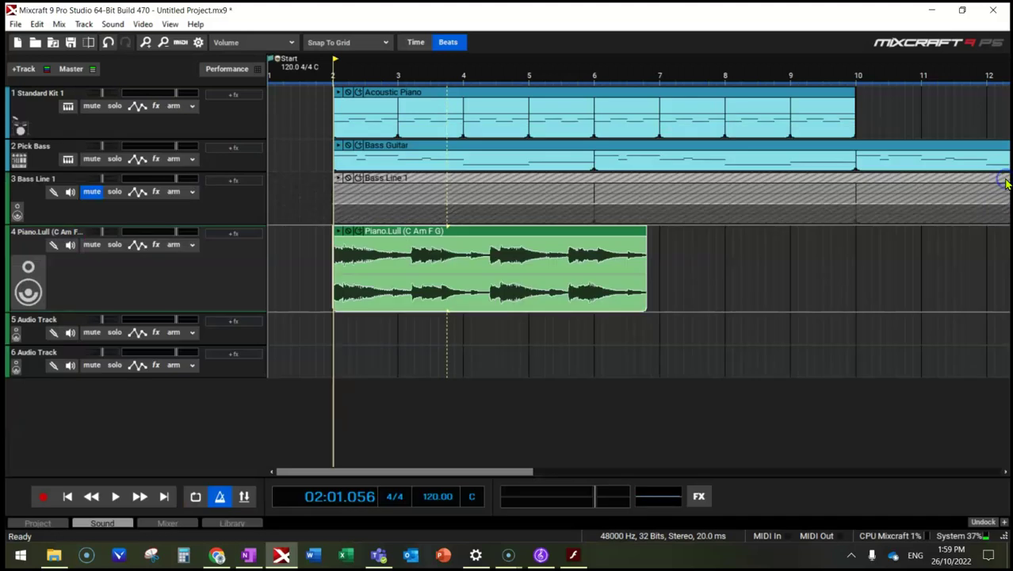
click(342, 42)
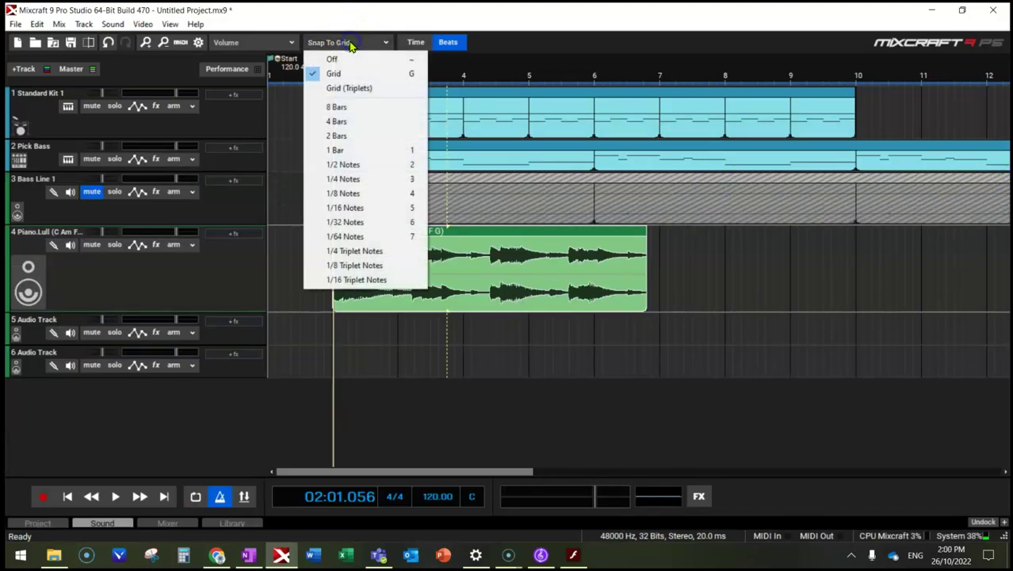
click(471, 237)
double_click(471, 238)
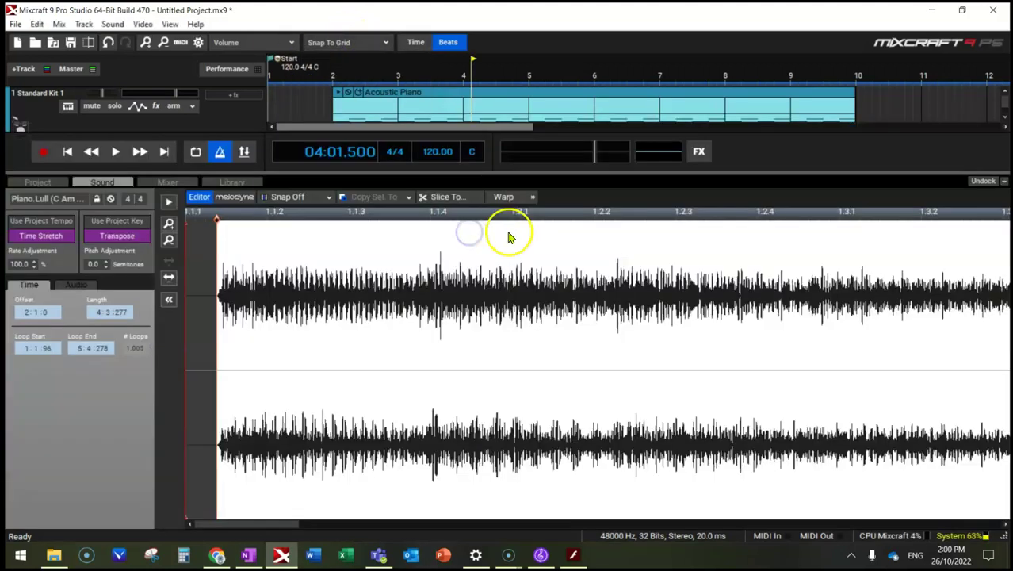
click(1004, 181)
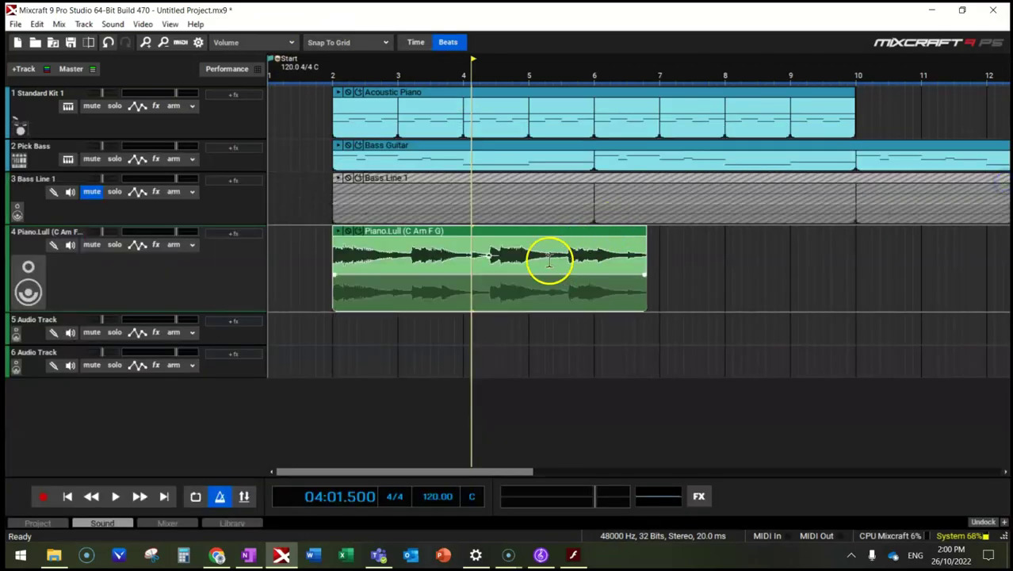
mouse_move(498, 233)
mouse_down()
mouse_move(569, 232)
mouse_move(500, 232)
mouse_up()
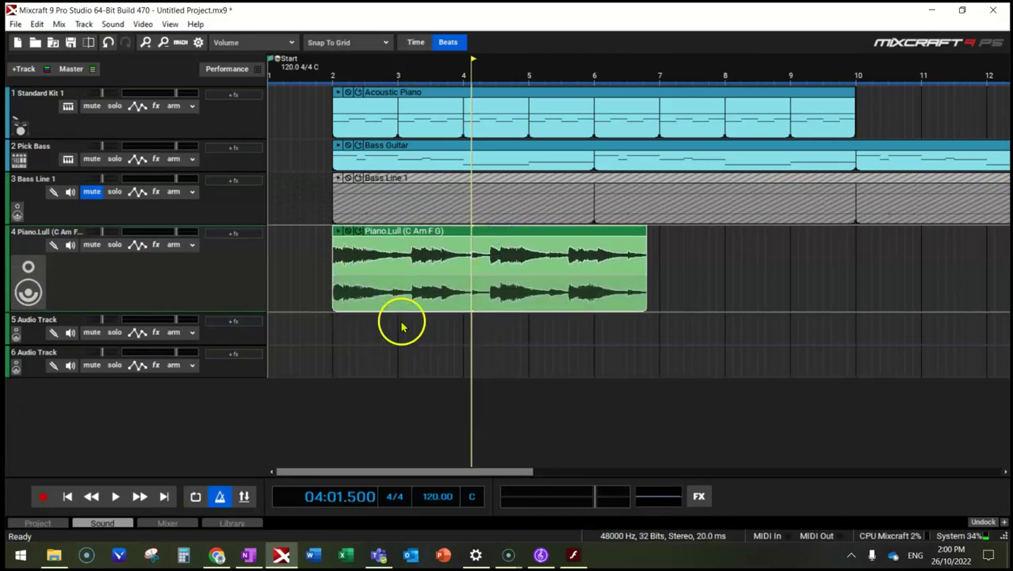
Step: Switch to the JamStudio window to check the song's tempo and return to Mixcraft
click(216, 555)
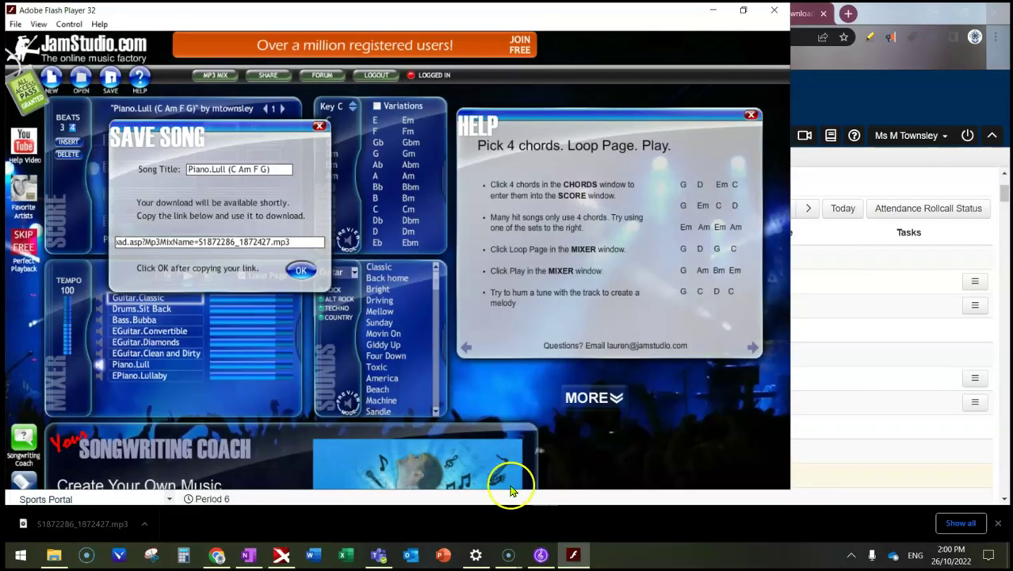
click(744, 11)
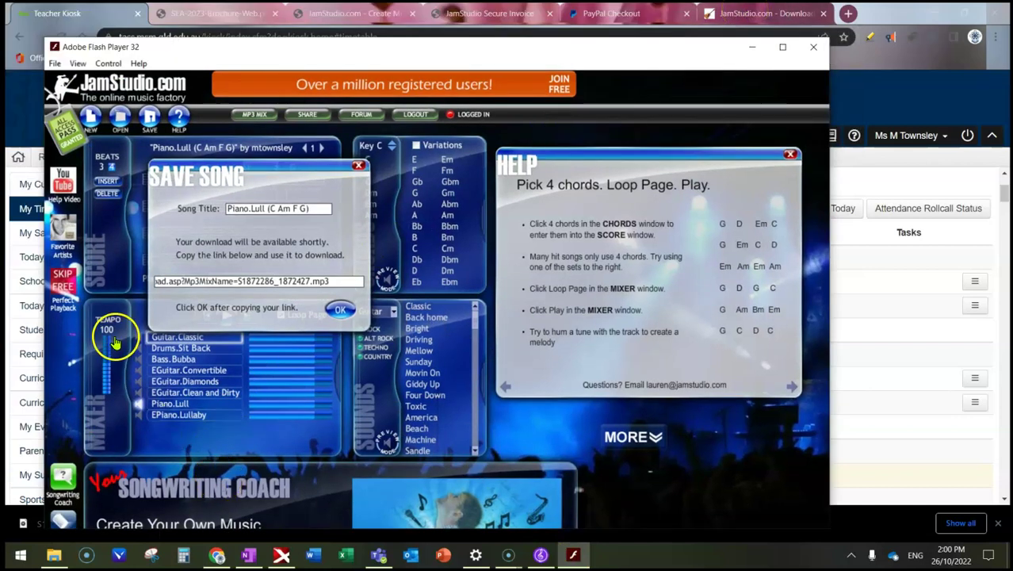
click(281, 554)
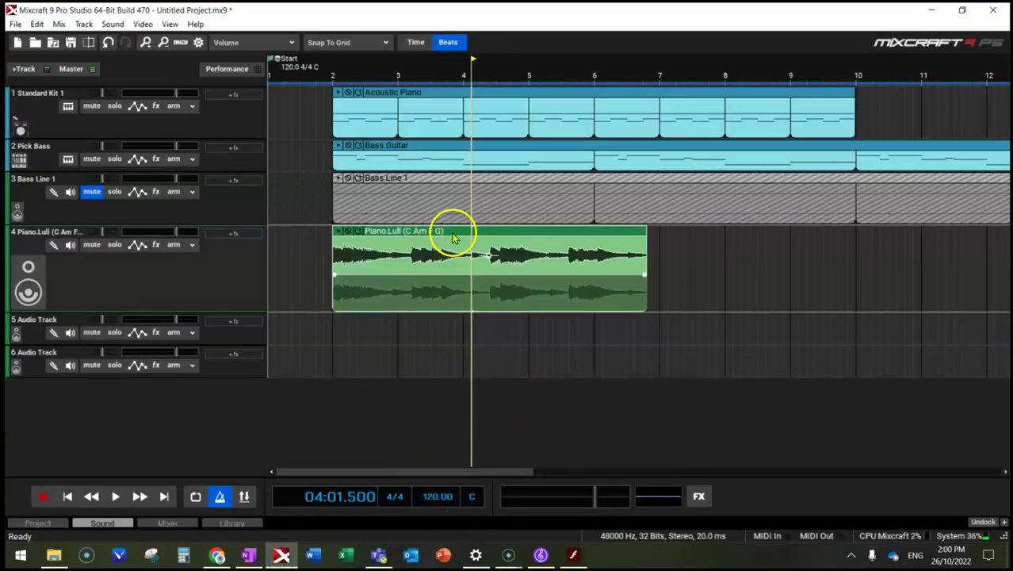
Step: Review the metronome settings and solo the Piano.Lull track
right_click(220, 496)
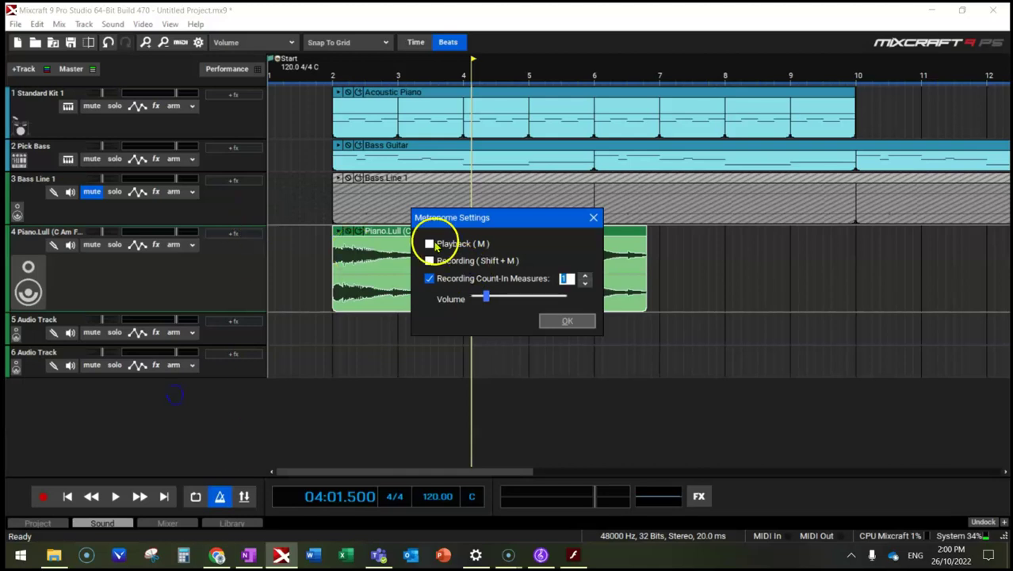
click(565, 319)
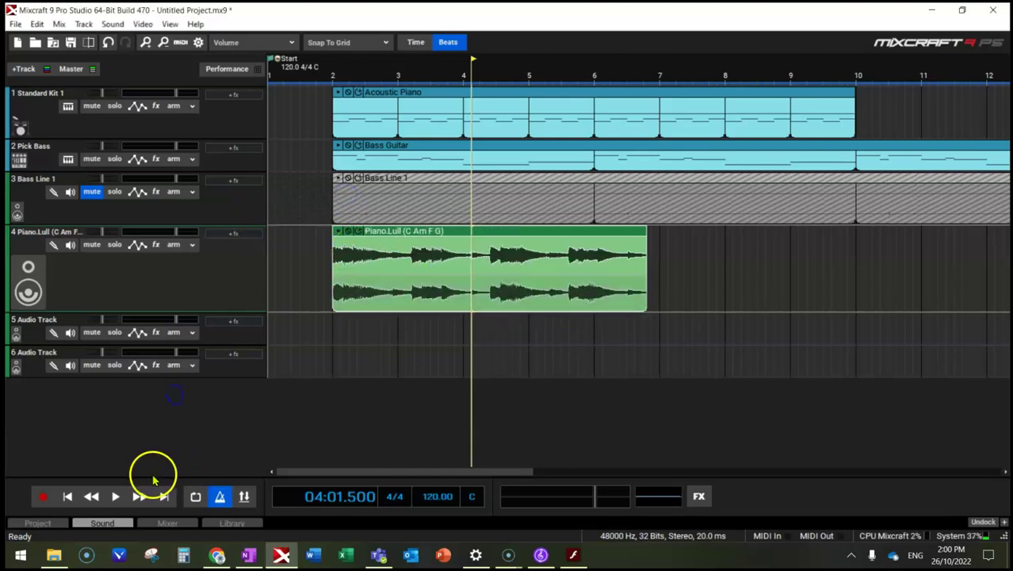
click(109, 248)
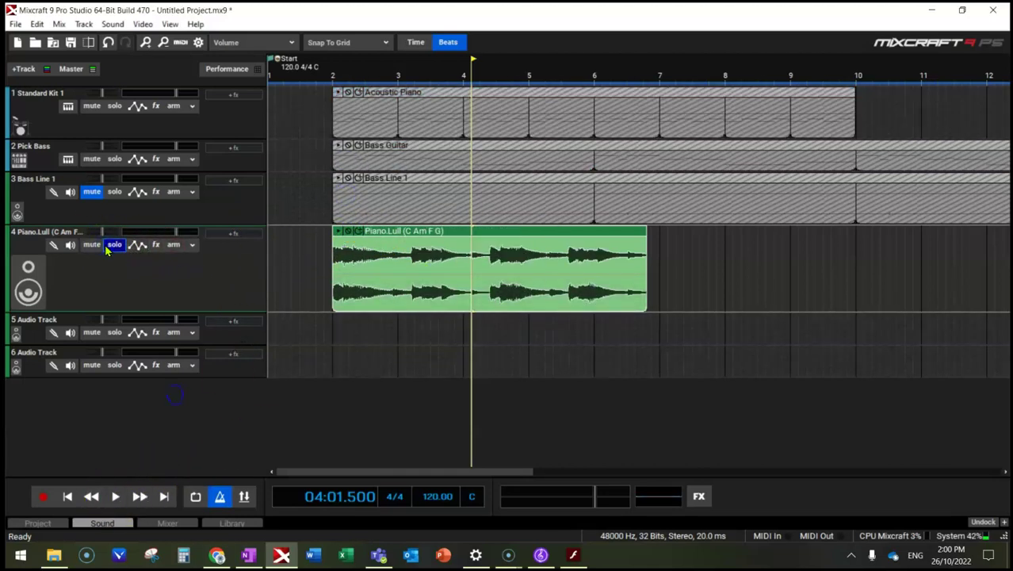
Step: Play the soloed piano clip from bar 2 to check its timing and stop playback
click(332, 341)
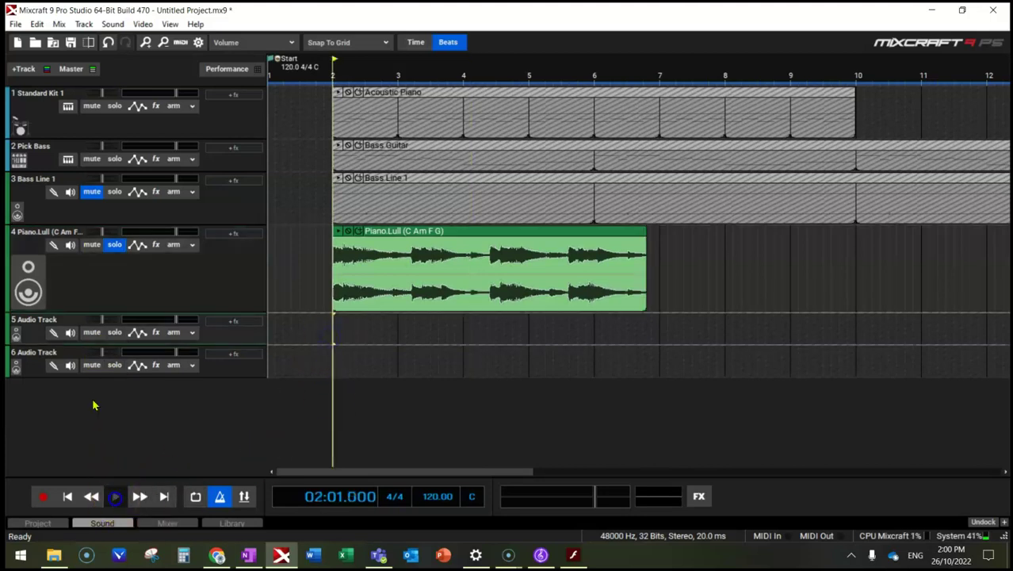
key(space)
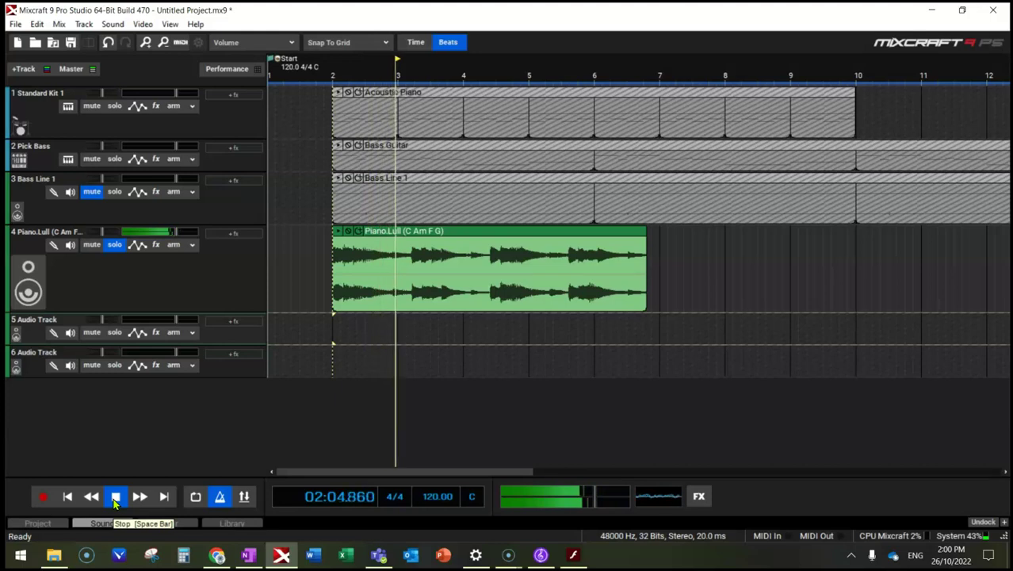
right_click(220, 497)
drag(487, 316, 532, 316)
click(567, 321)
click(115, 496)
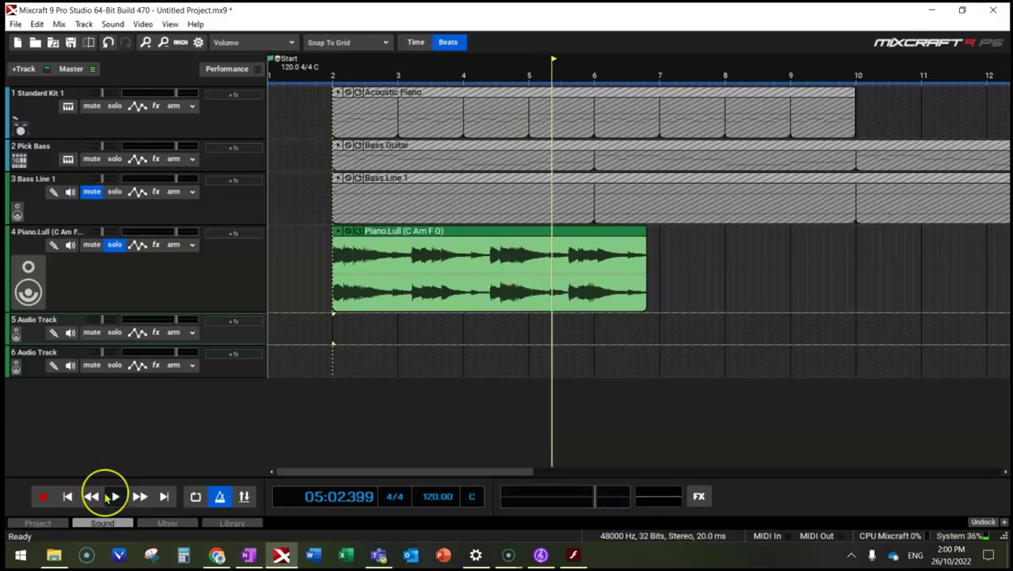
Step: Make the Piano.Lull clip use the project tempo and set the project tempo to 120 BPM
click(101, 523)
click(32, 222)
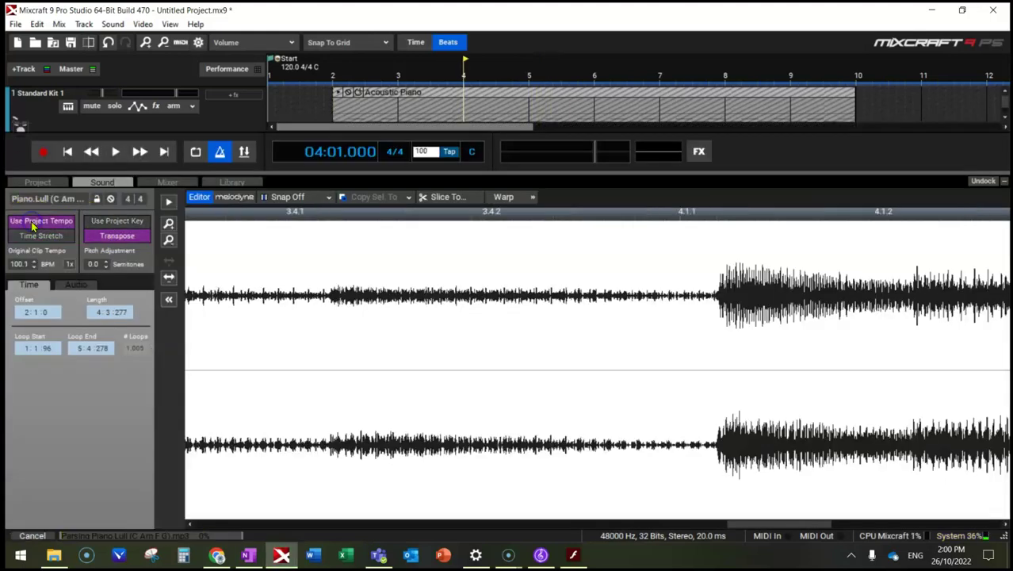
click(1004, 182)
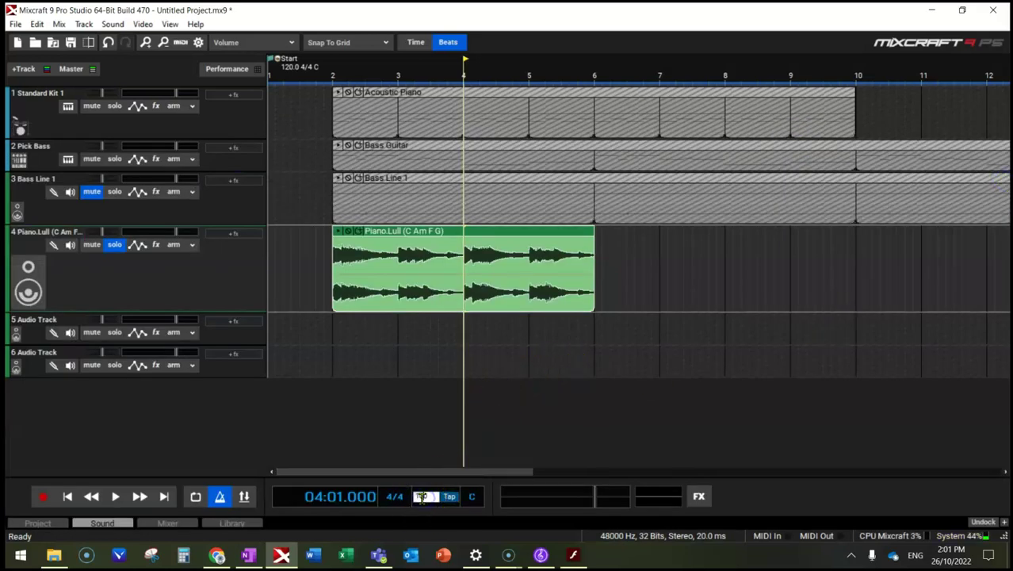
click(535, 408)
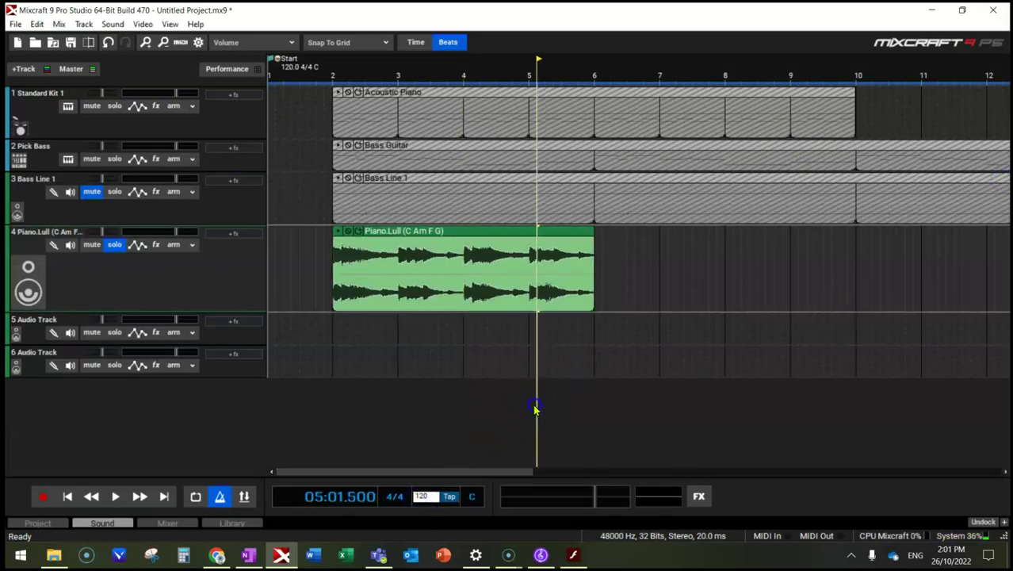
Step: Play the tempo-matched piano clip from bar 2 and stop near the end of bar 5
click(333, 334)
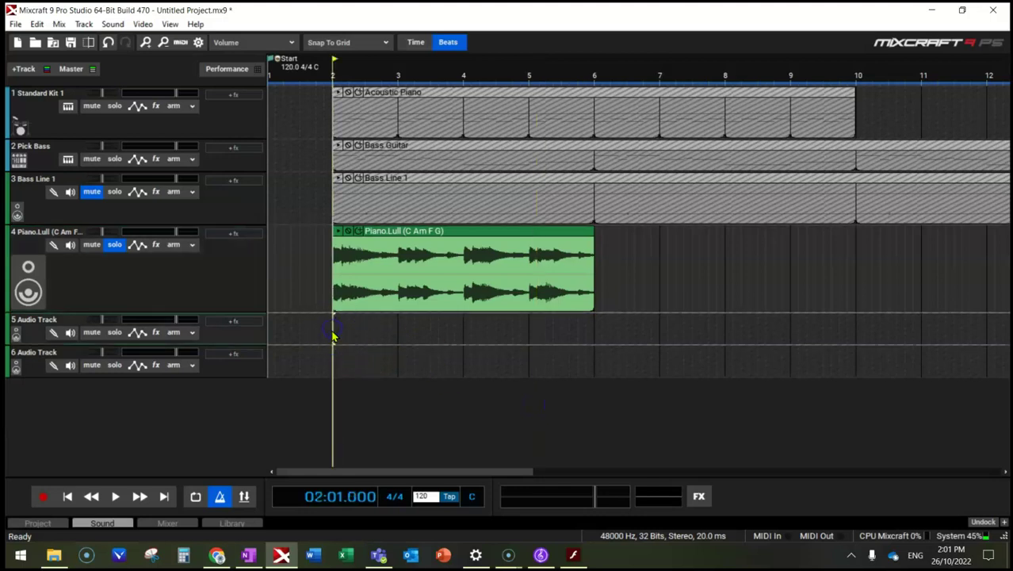
key(space)
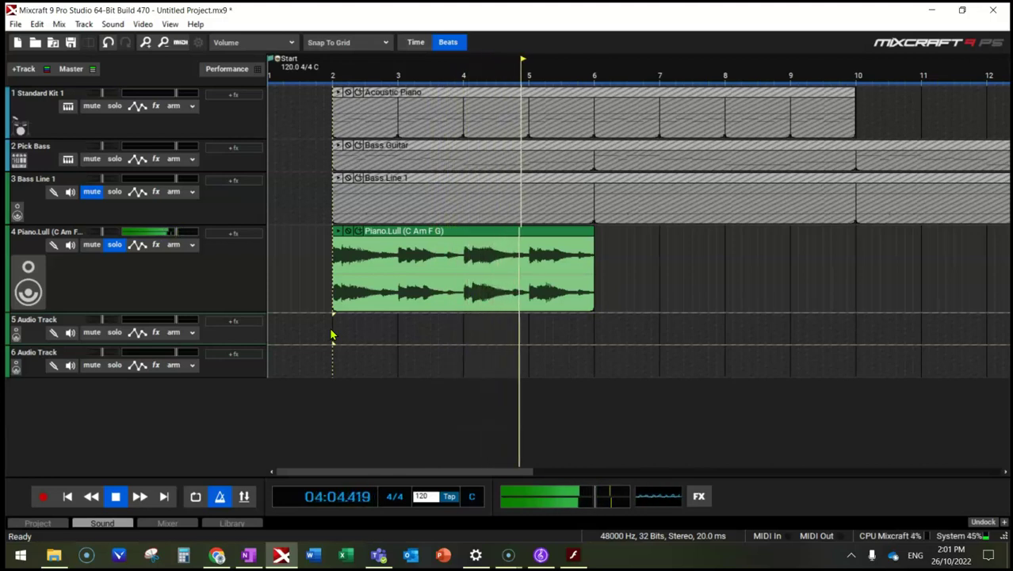
key(space)
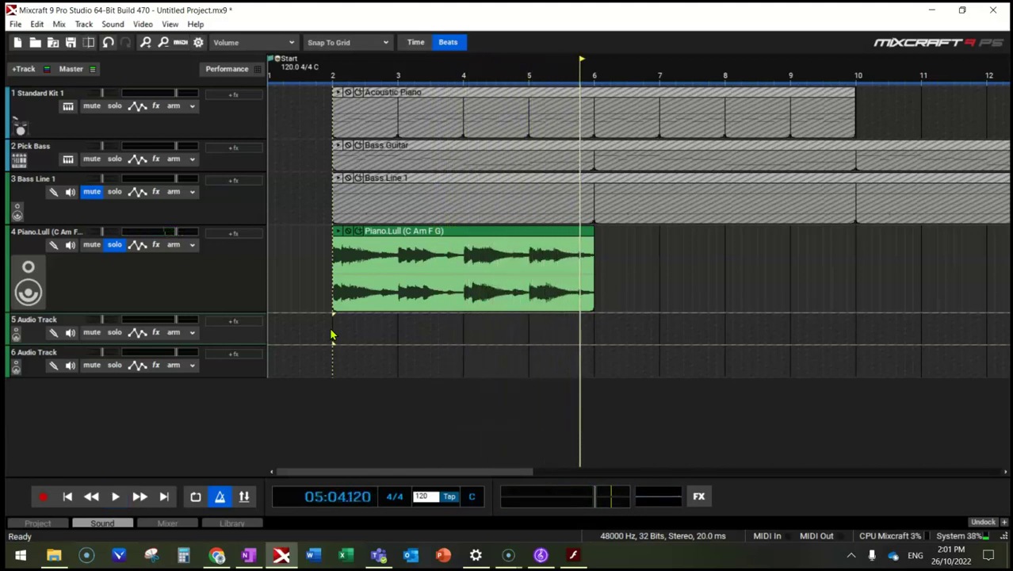
Step: Mix the piano clip down to a new clip and loop it once so it extends to bar 10
right_click(467, 227)
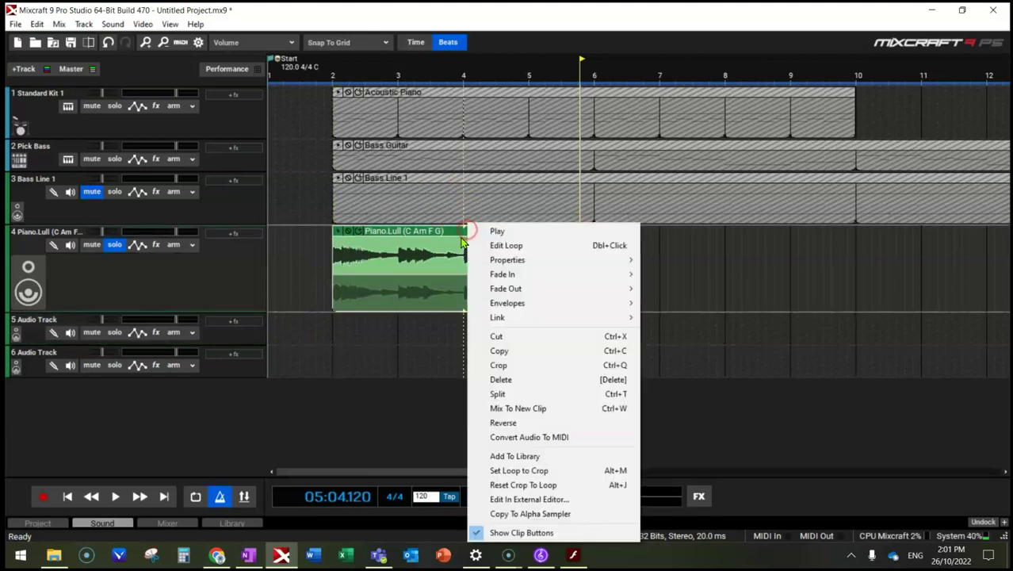
click(510, 410)
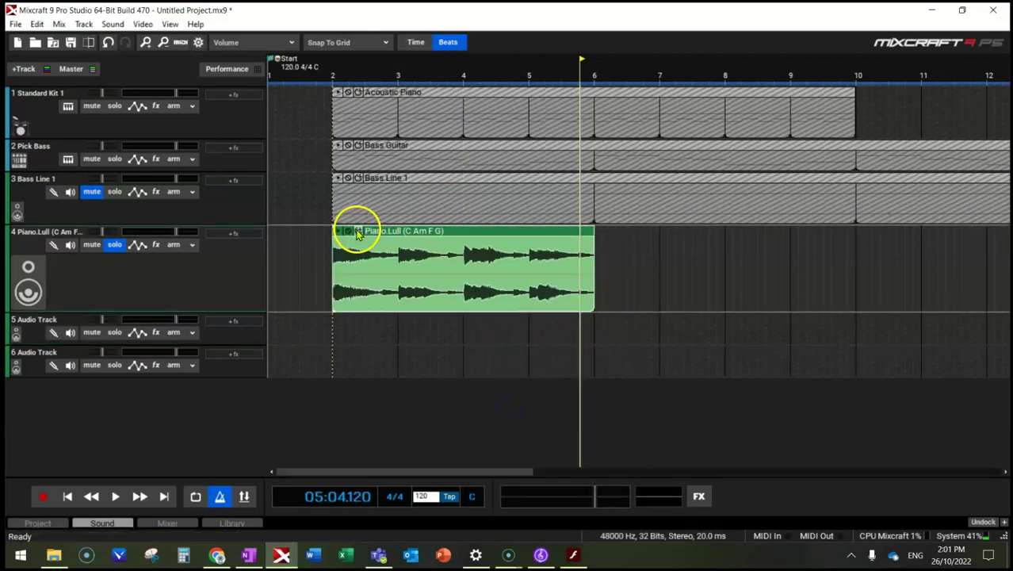
scroll(357, 232, down, 2)
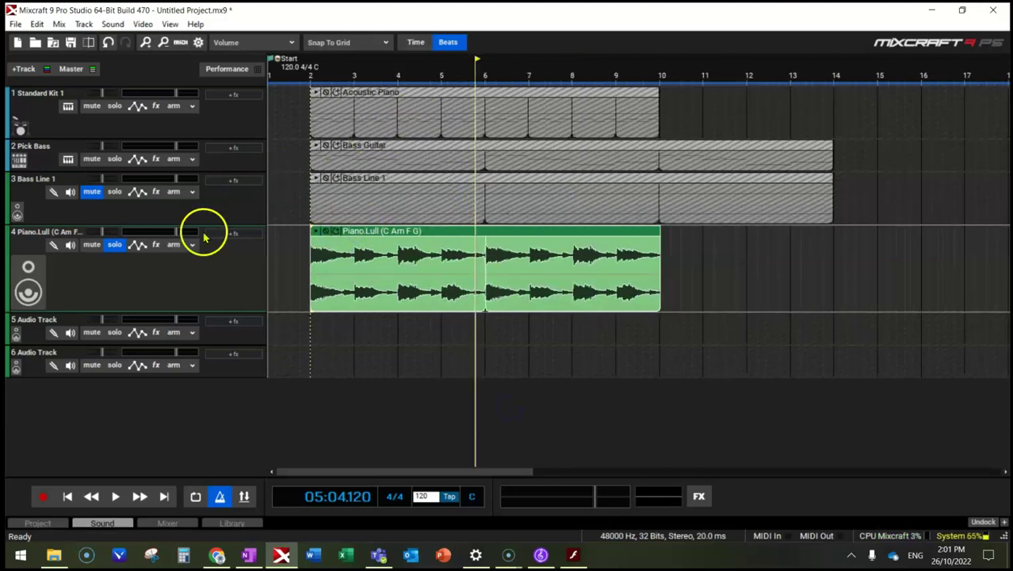
click(91, 192)
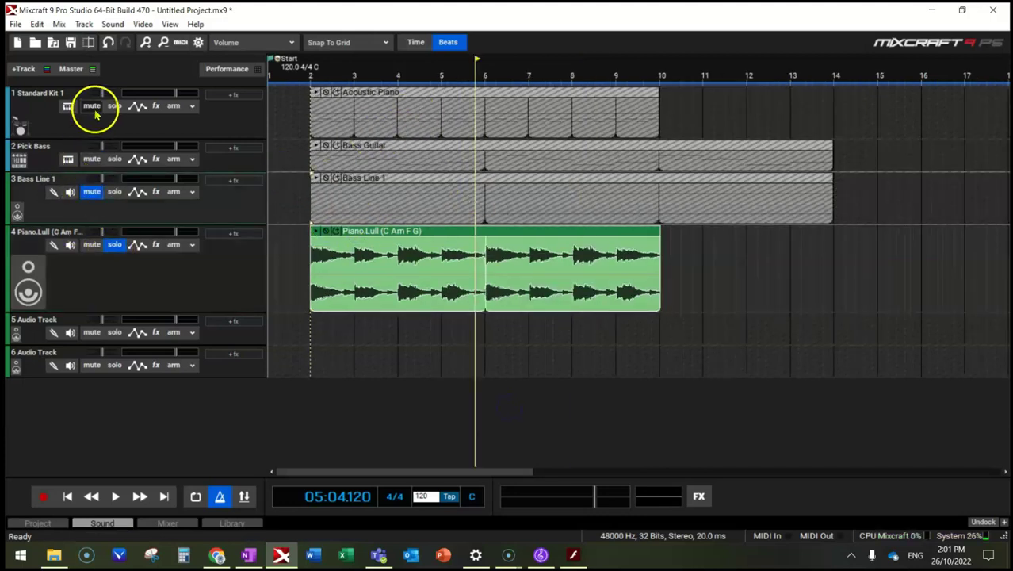
click(92, 159)
click(91, 106)
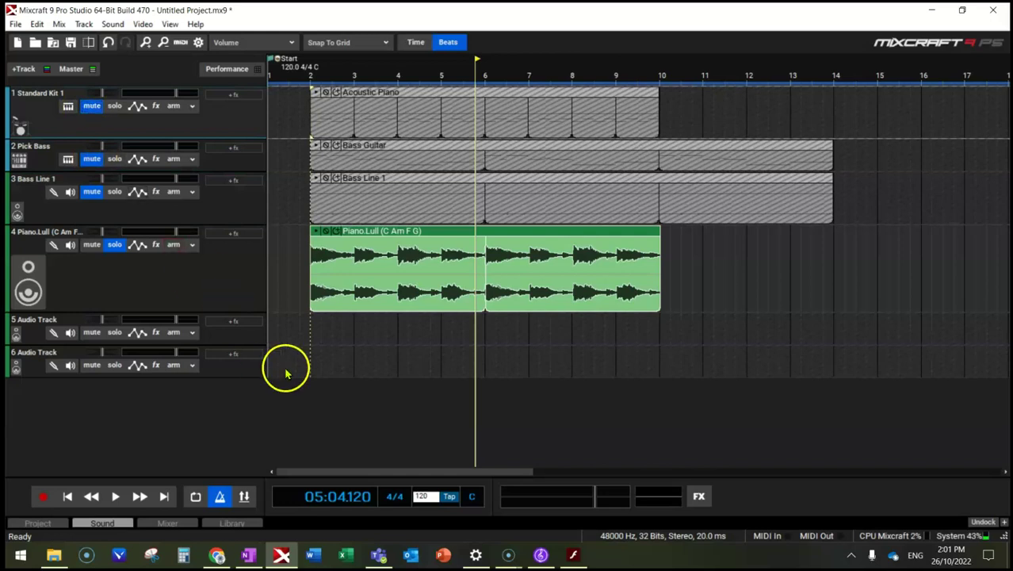
Step: Unmute Bass Line 1, mute the Standard Kit and Pick Bass tracks, and play the bass line with the piano from bar 2
click(91, 192)
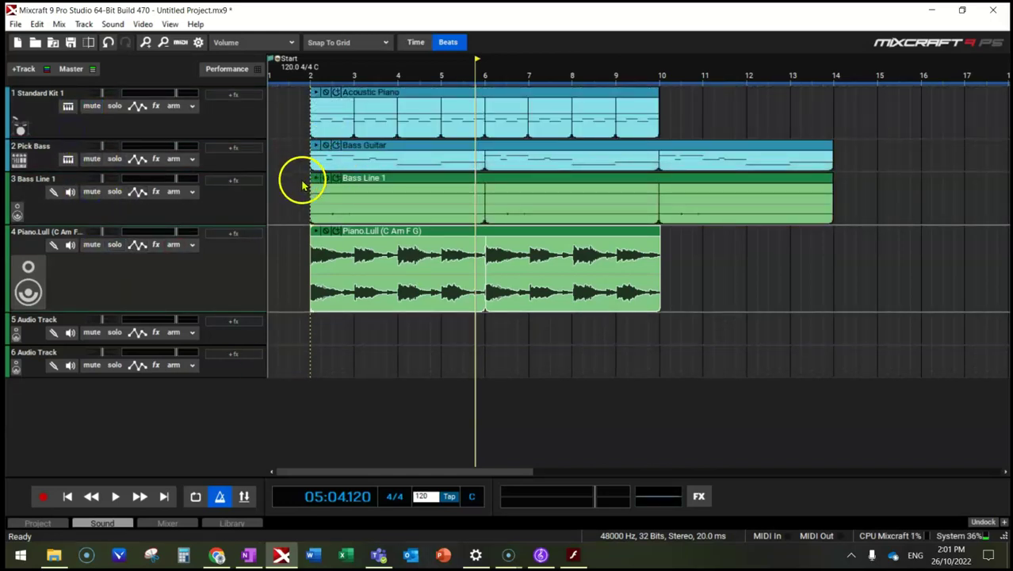
click(92, 107)
click(92, 159)
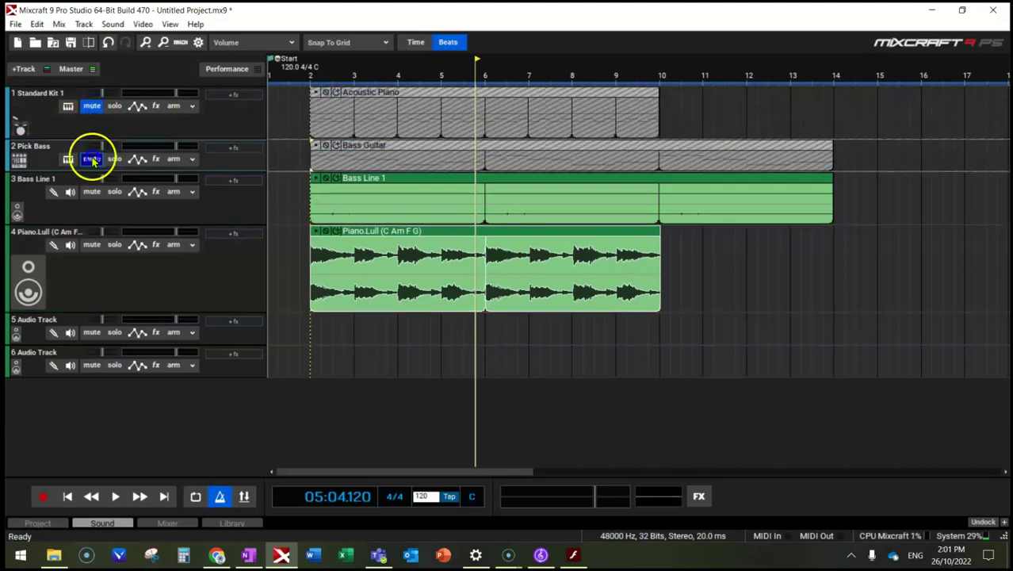
click(310, 349)
key(space)
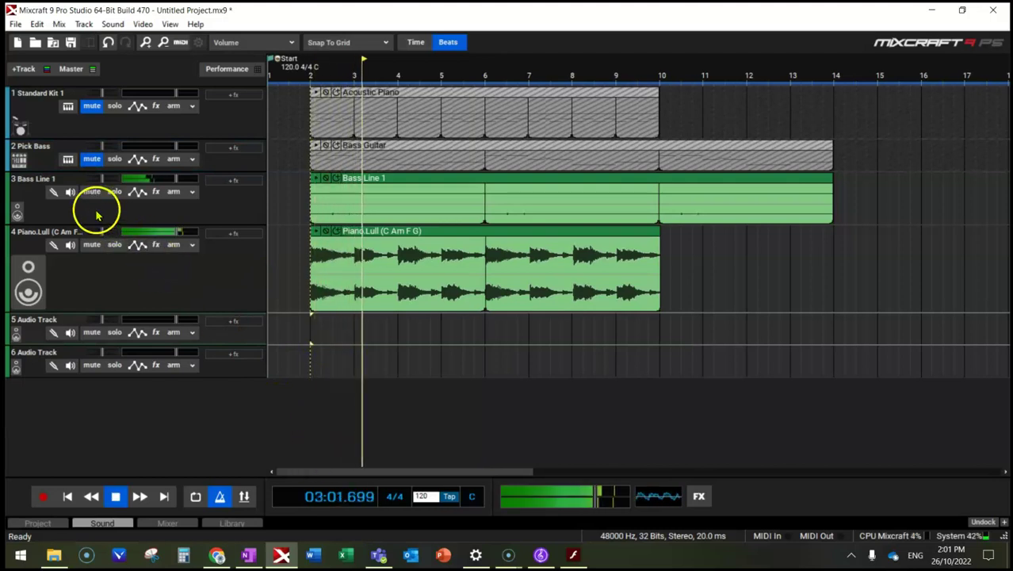
Step: Make the Bass Line 1 track taller and balance the mix by raising its volume nearly to maximum and lowering the Piano.Lull volume
drag(71, 224, 71, 299)
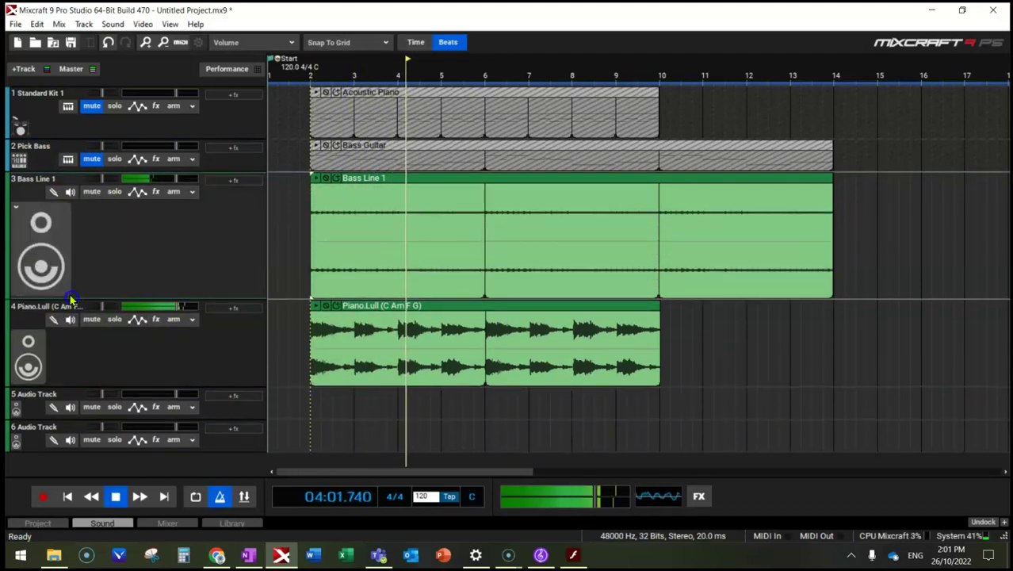
drag(175, 312, 158, 307)
drag(149, 176, 190, 178)
click(141, 331)
drag(152, 304, 161, 307)
Step: Swap the bass parts by unmuting Pick Bass and muting Bass Line 1, and shrink the Bass Line 1 track height
click(92, 159)
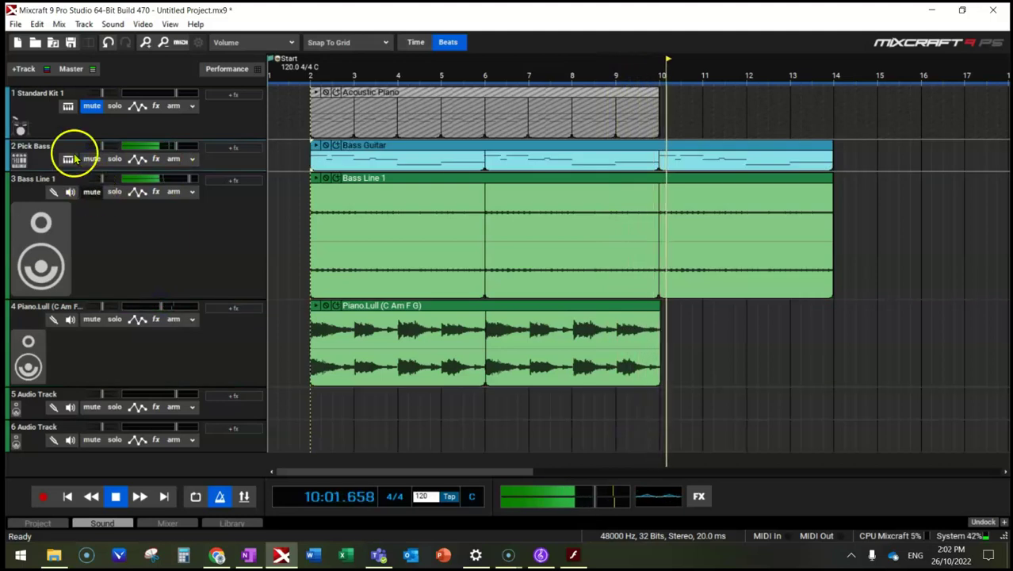
click(91, 191)
drag(86, 296, 87, 228)
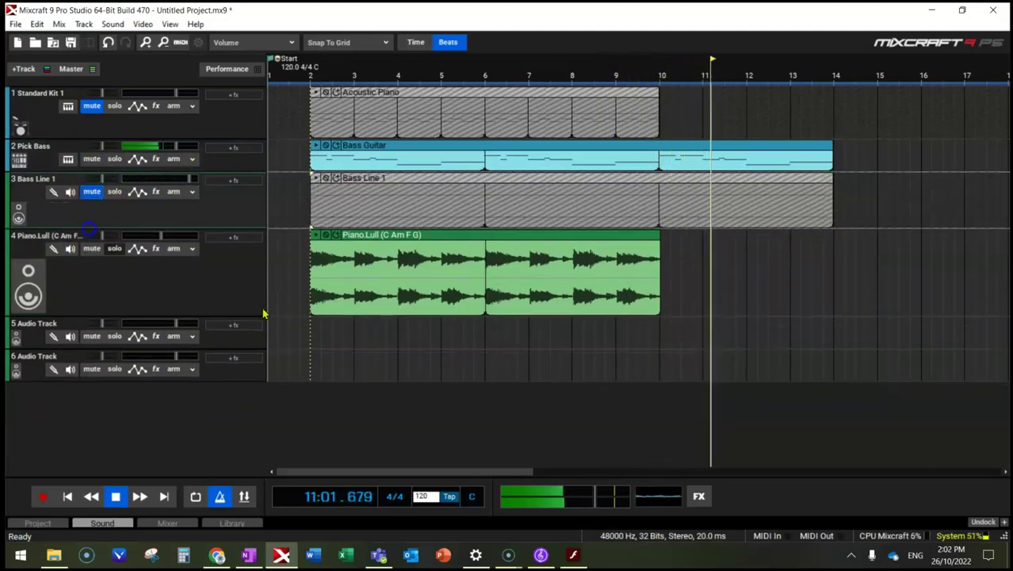
Step: Unmute the Standard Kit track and play the drums, Pick Bass and piano together from bar 2
click(311, 335)
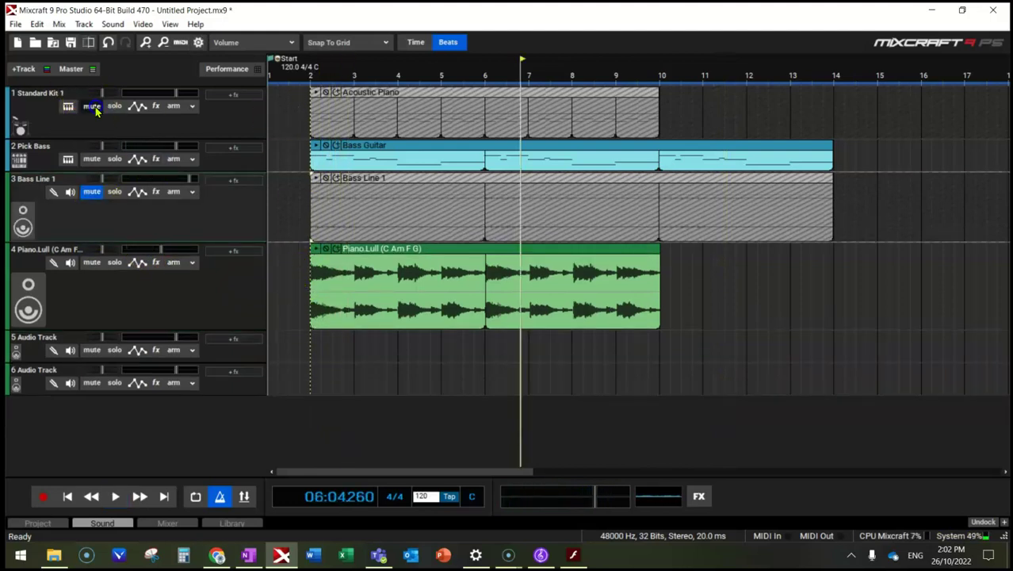
click(92, 107)
click(311, 342)
key(space)
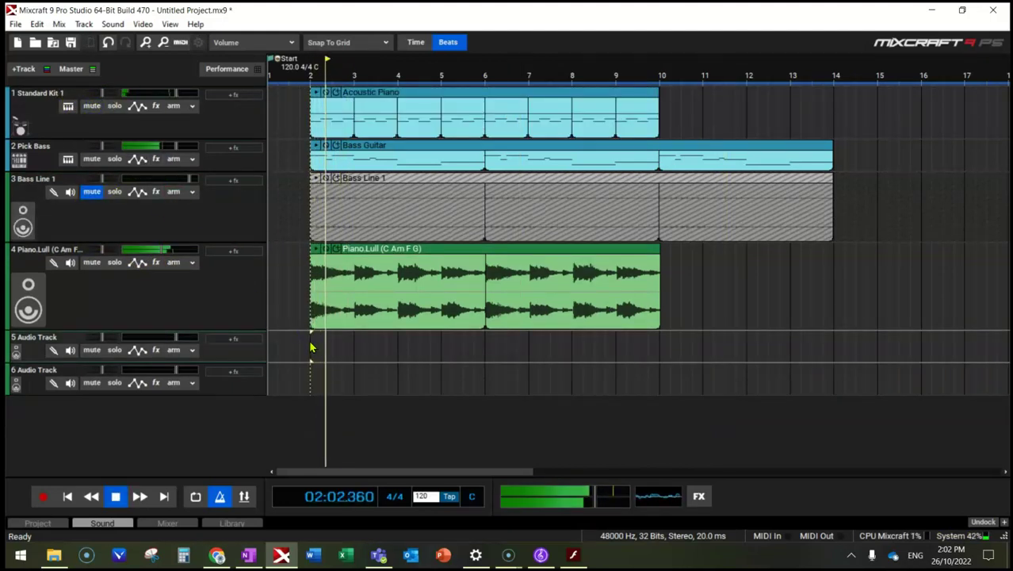
Step: In the Bass Guitar clip's piano roll, change the stray A2 in bar 1 to C3 and the Bb2 in bar 2 to A2, and stop playback
click(412, 158)
double_click(408, 154)
click(342, 278)
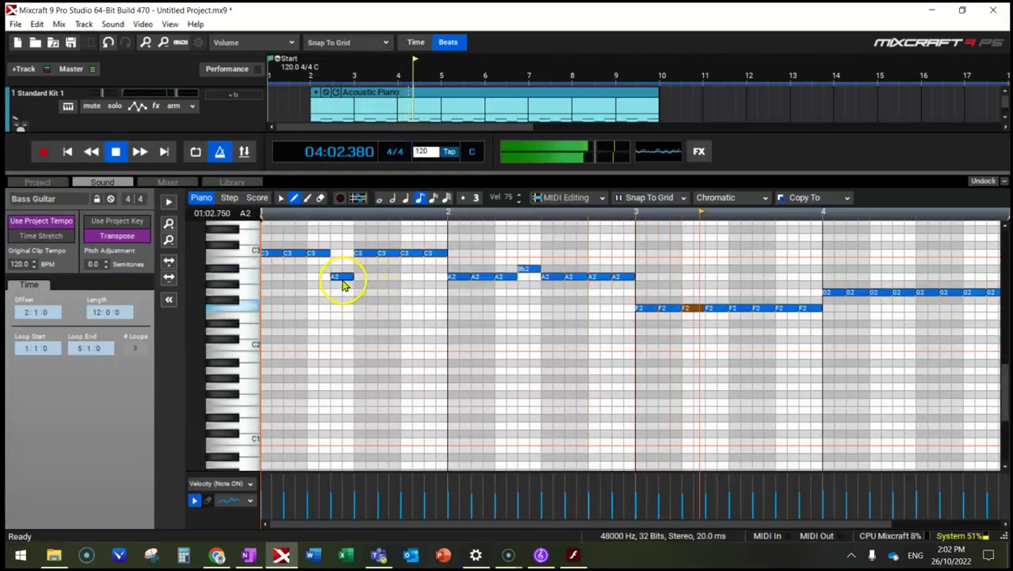
drag(343, 278, 341, 254)
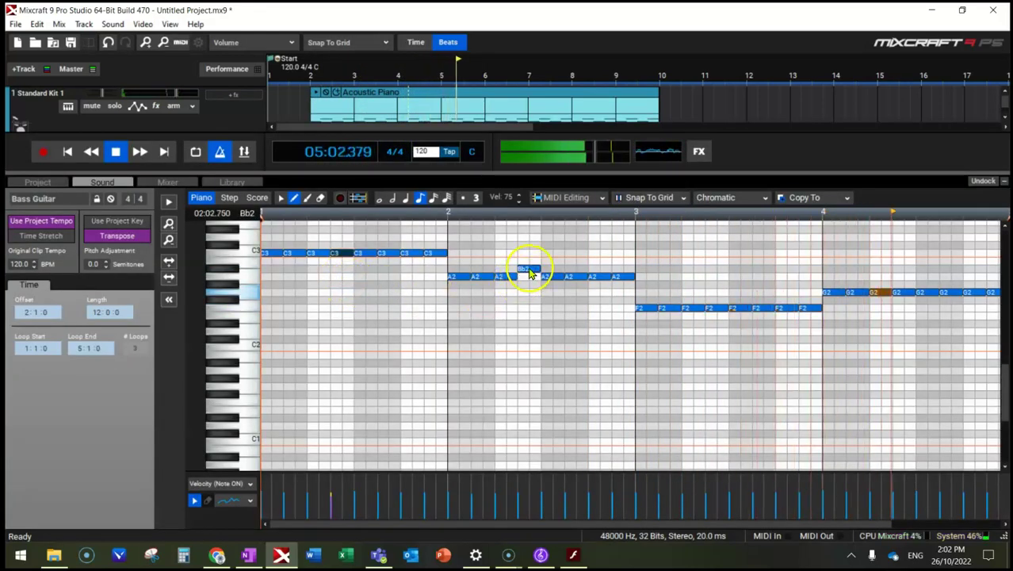
click(1003, 181)
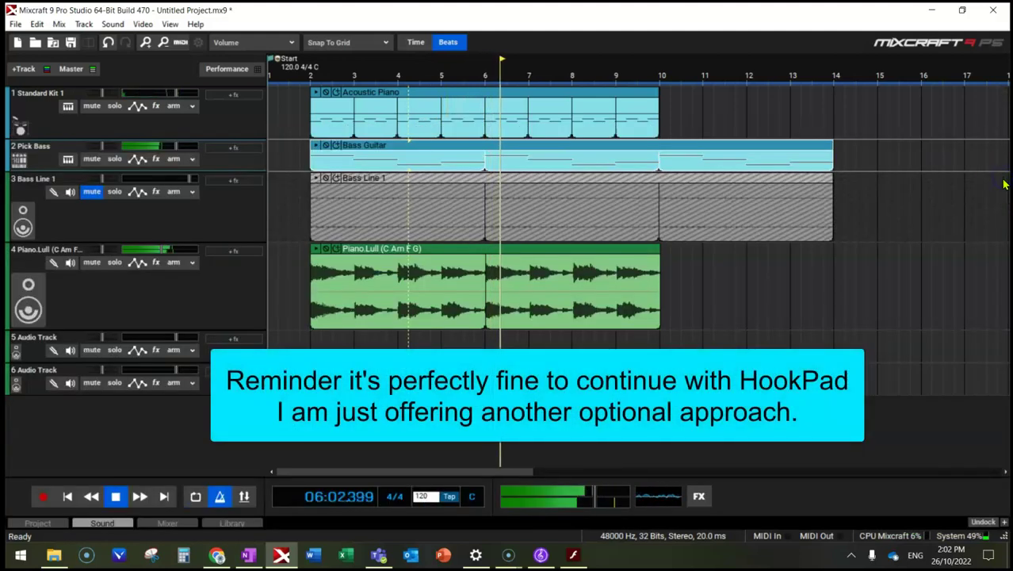
key(space)
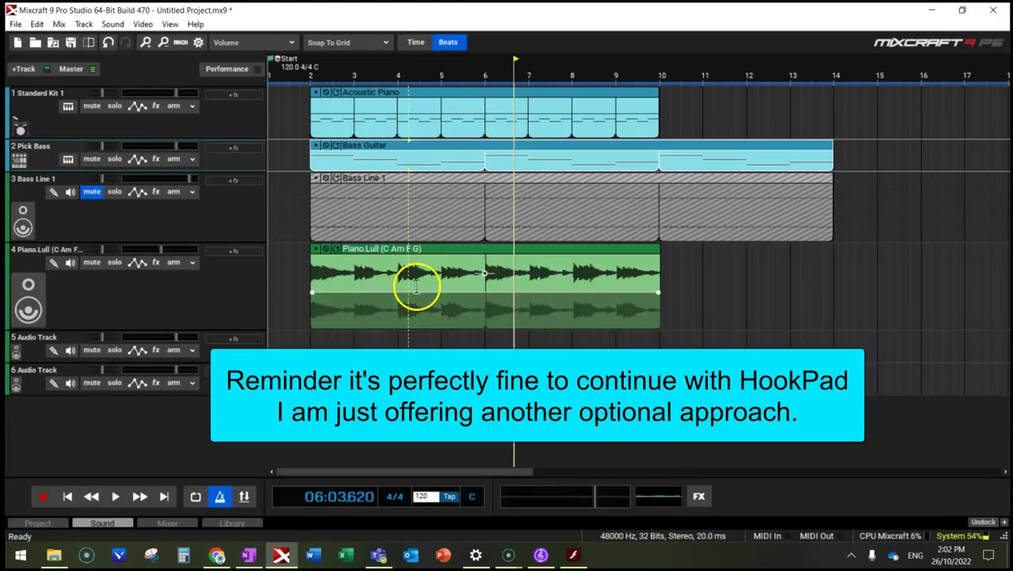